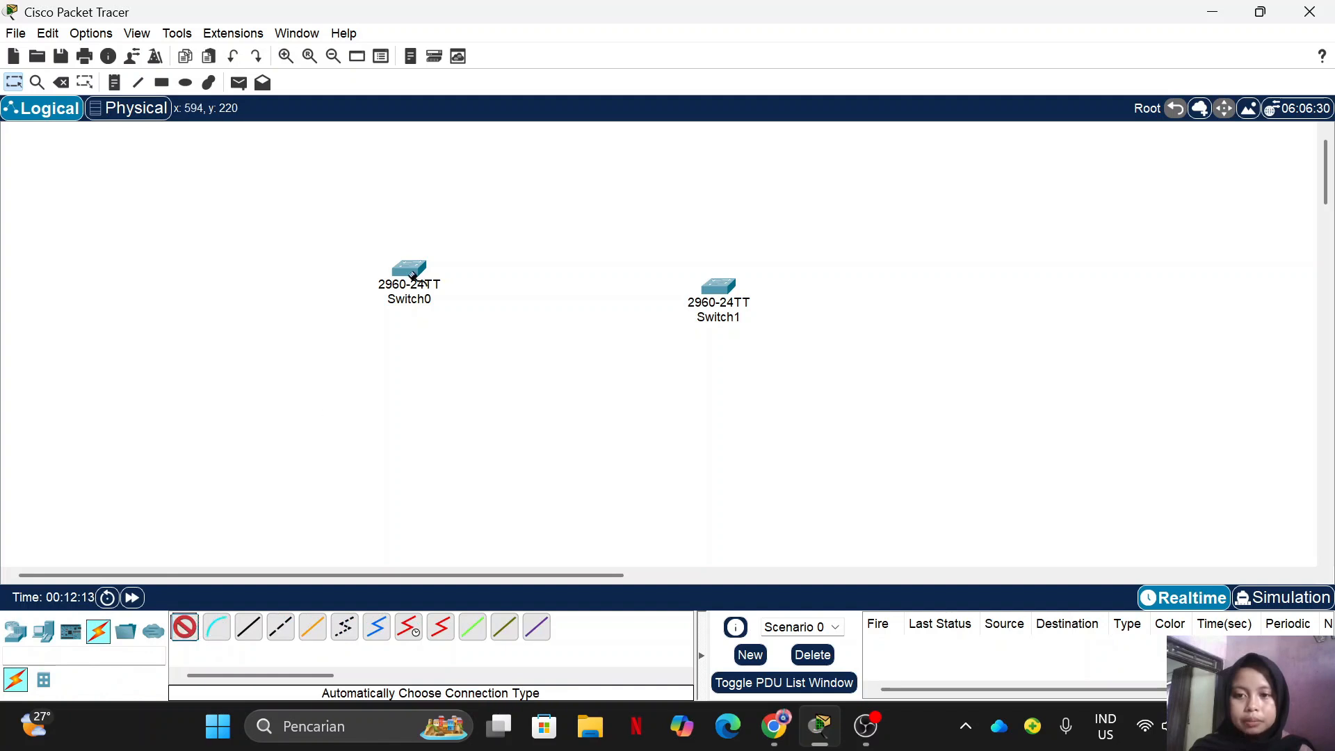
- Connect Switch0 and Switch1 with four automatically chosen cables
click(410, 272)
click(717, 287)
click(188, 624)
click(410, 272)
click(731, 295)
click(188, 624)
click(411, 271)
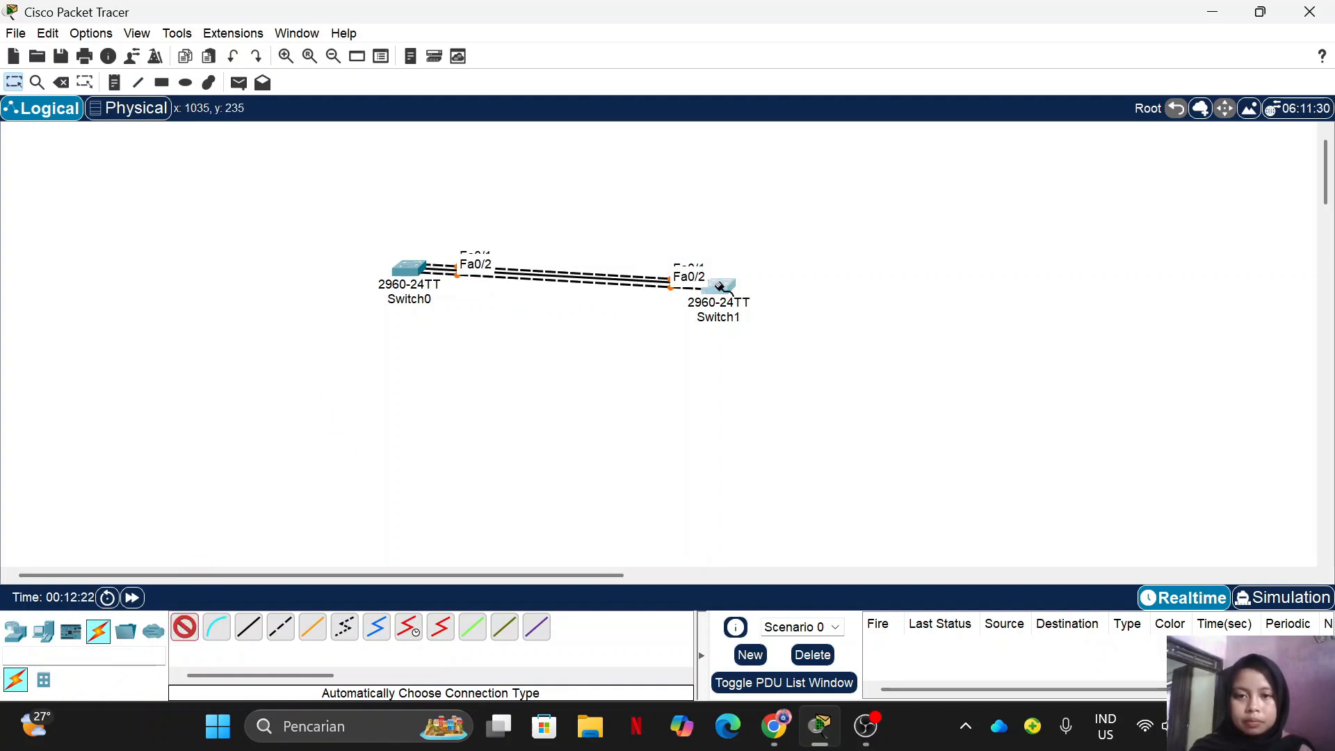
click(723, 289)
click(186, 625)
click(413, 273)
click(720, 288)
- Move Switch1 and Switch0 level with each other so the links between them run horizontally
drag(716, 289, 719, 275)
drag(411, 271, 403, 272)
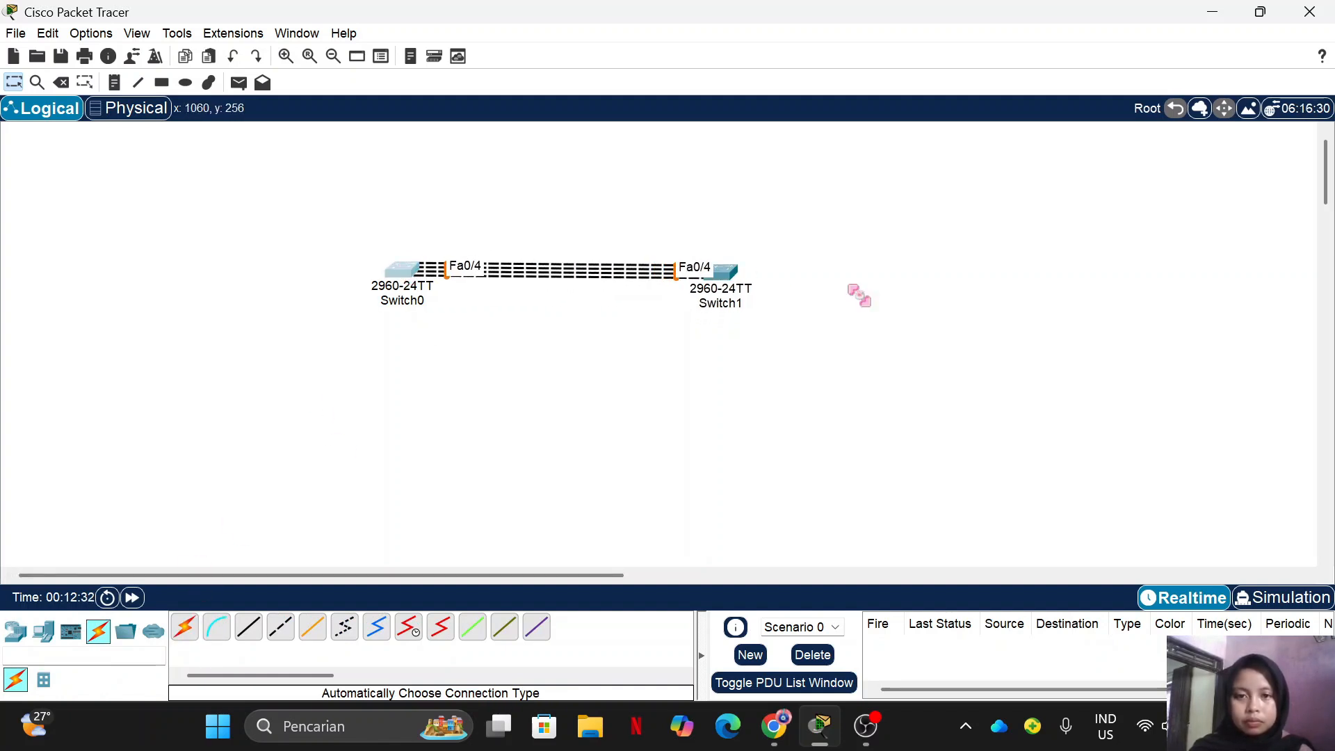
click(857, 295)
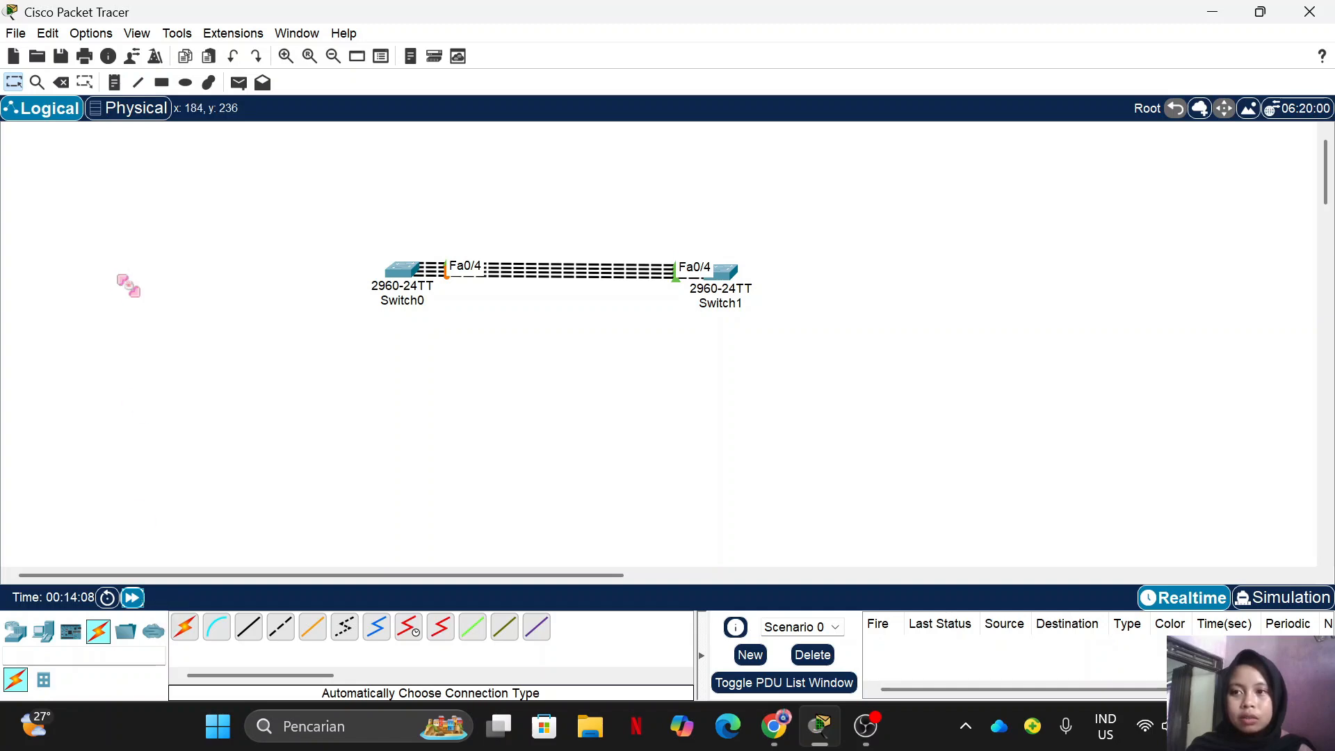
- Turn off Always Show Port Labels in Logical Workspace in the preferences
click(87, 33)
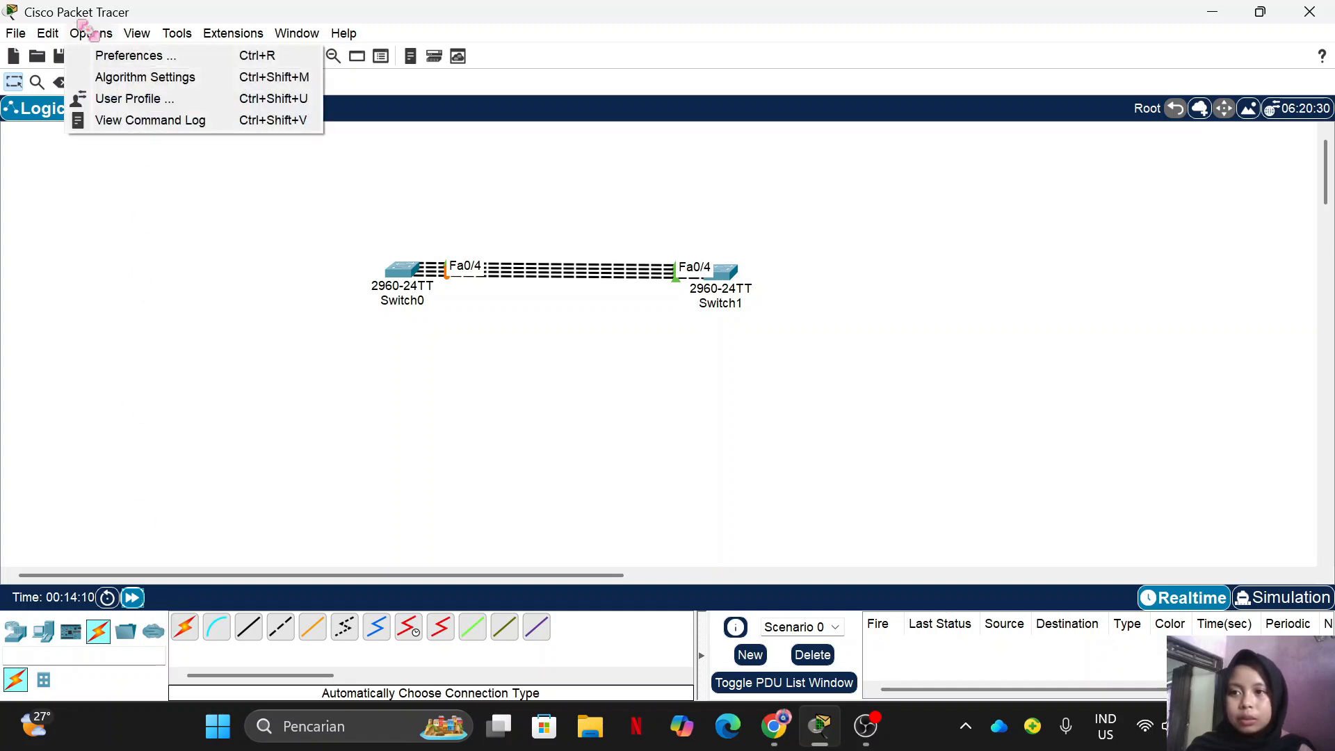
click(108, 55)
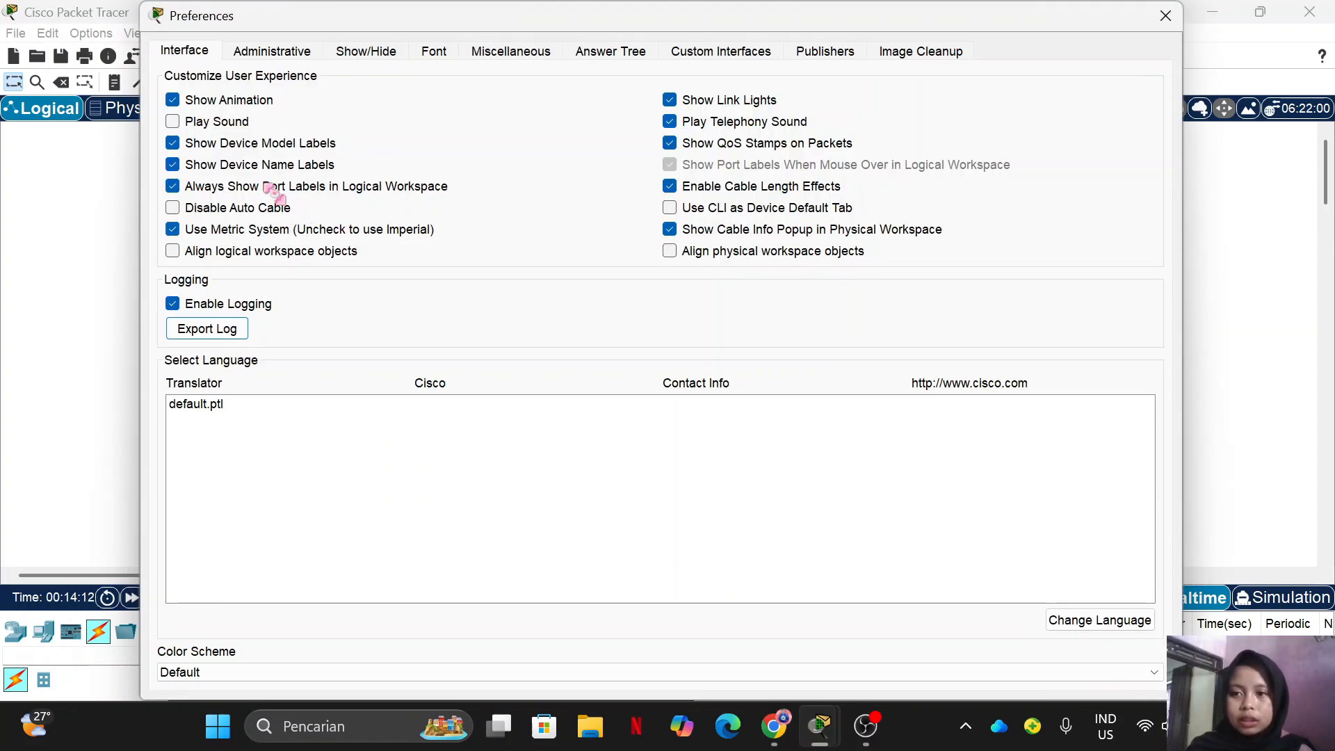
click(261, 185)
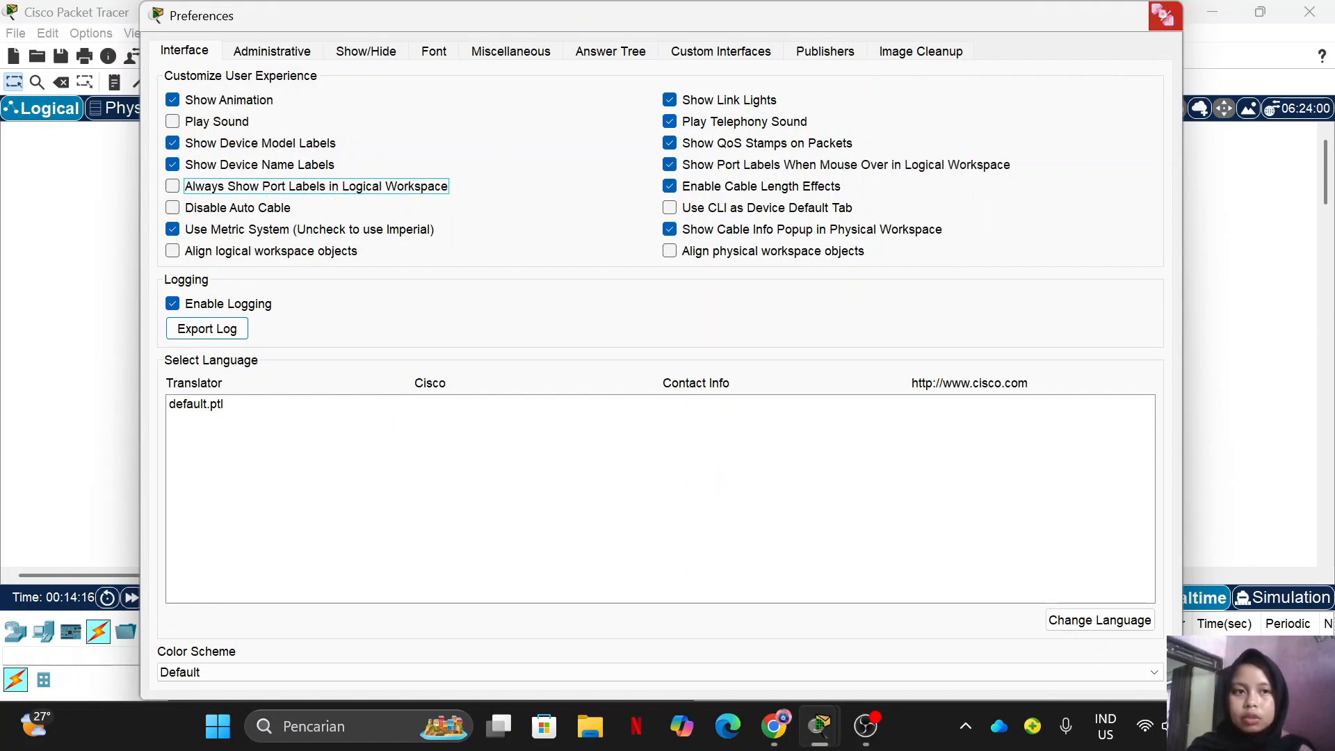
click(1163, 15)
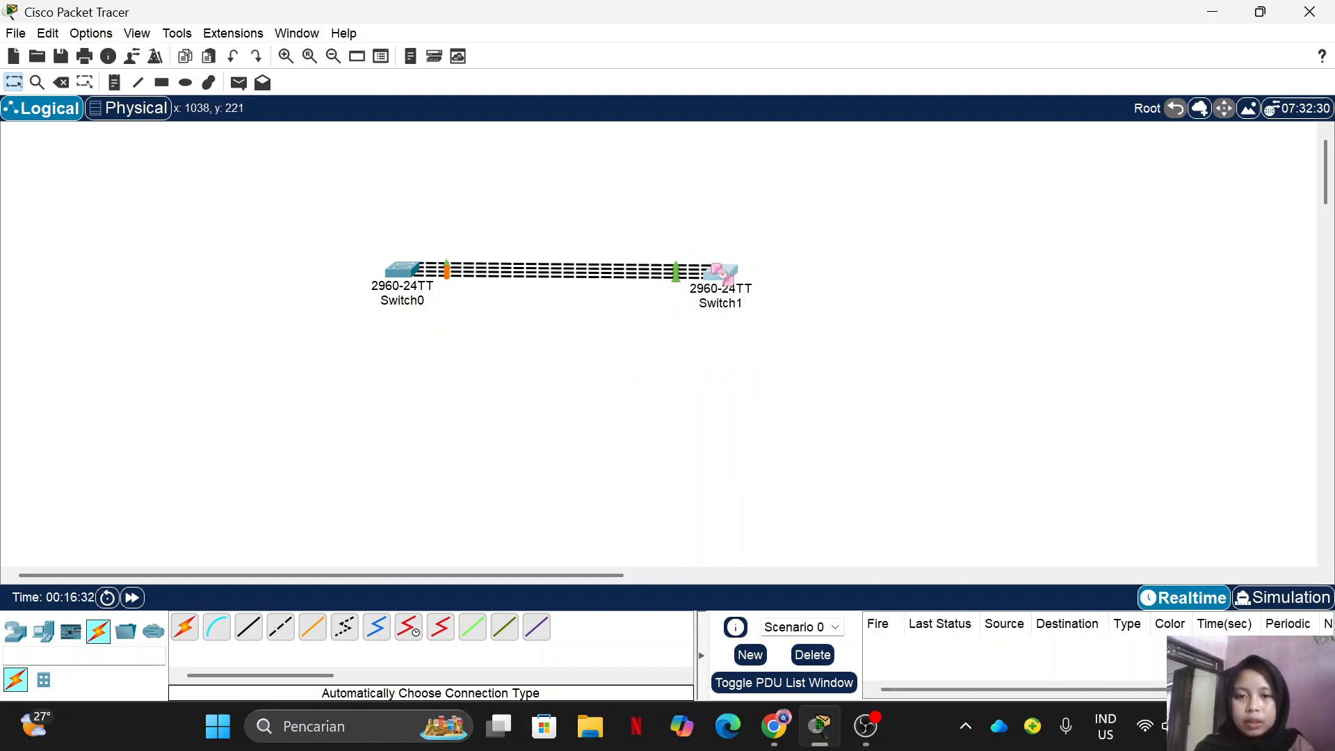
click(721, 269)
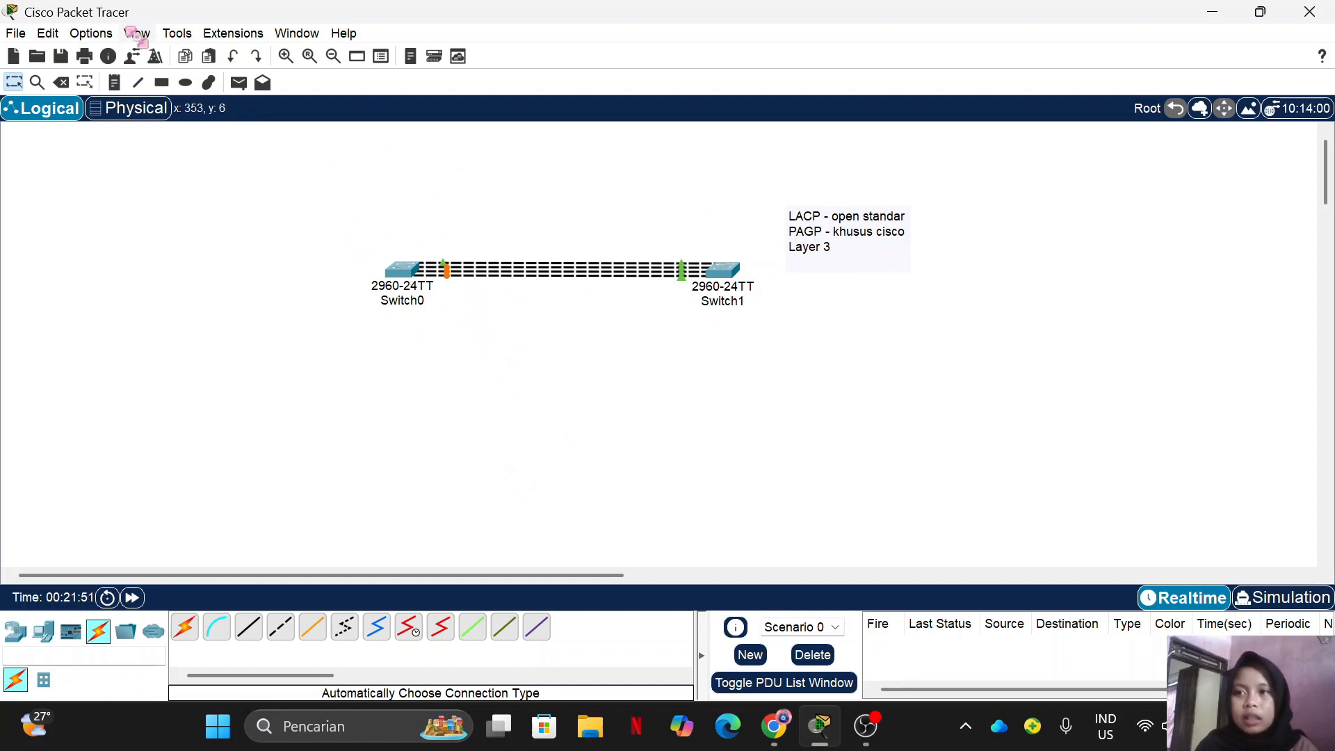
- Turn on Always Show Port Labels in Logical Workspace in the preferences
click(91, 33)
click(118, 52)
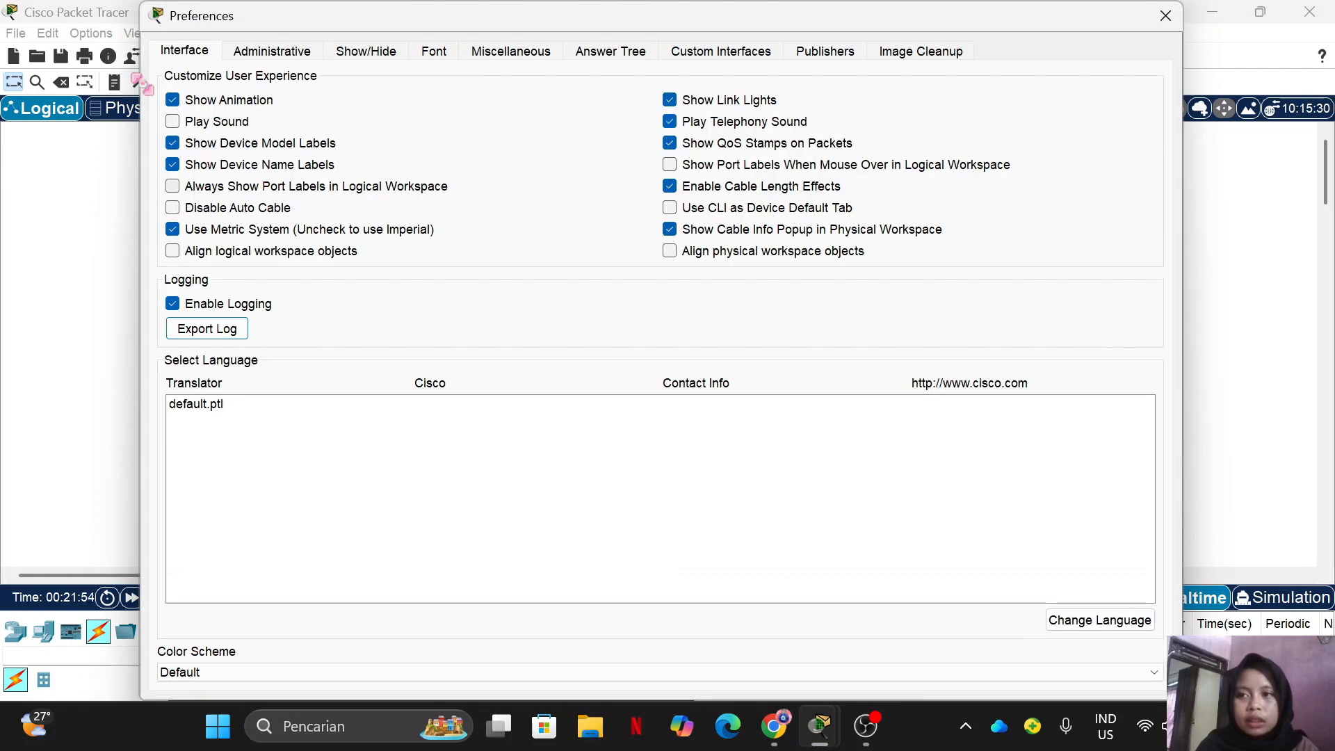
click(172, 186)
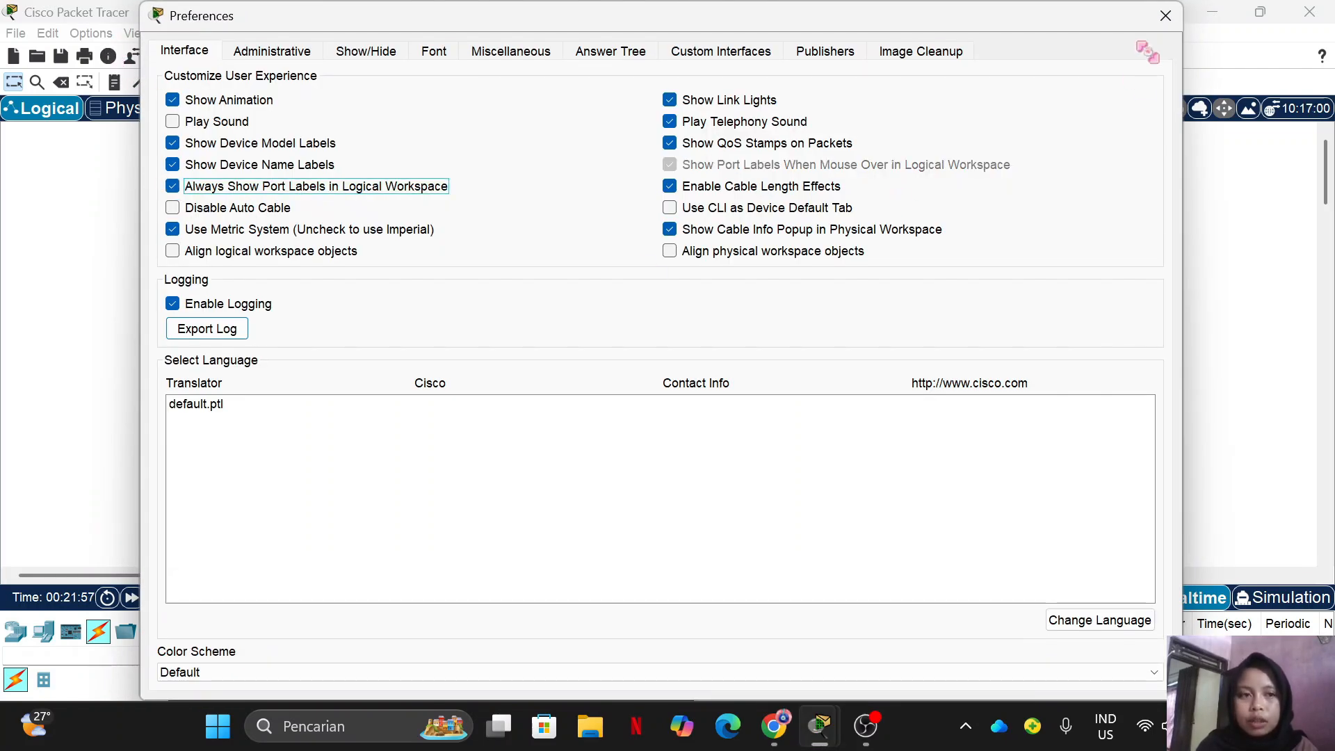
click(1165, 15)
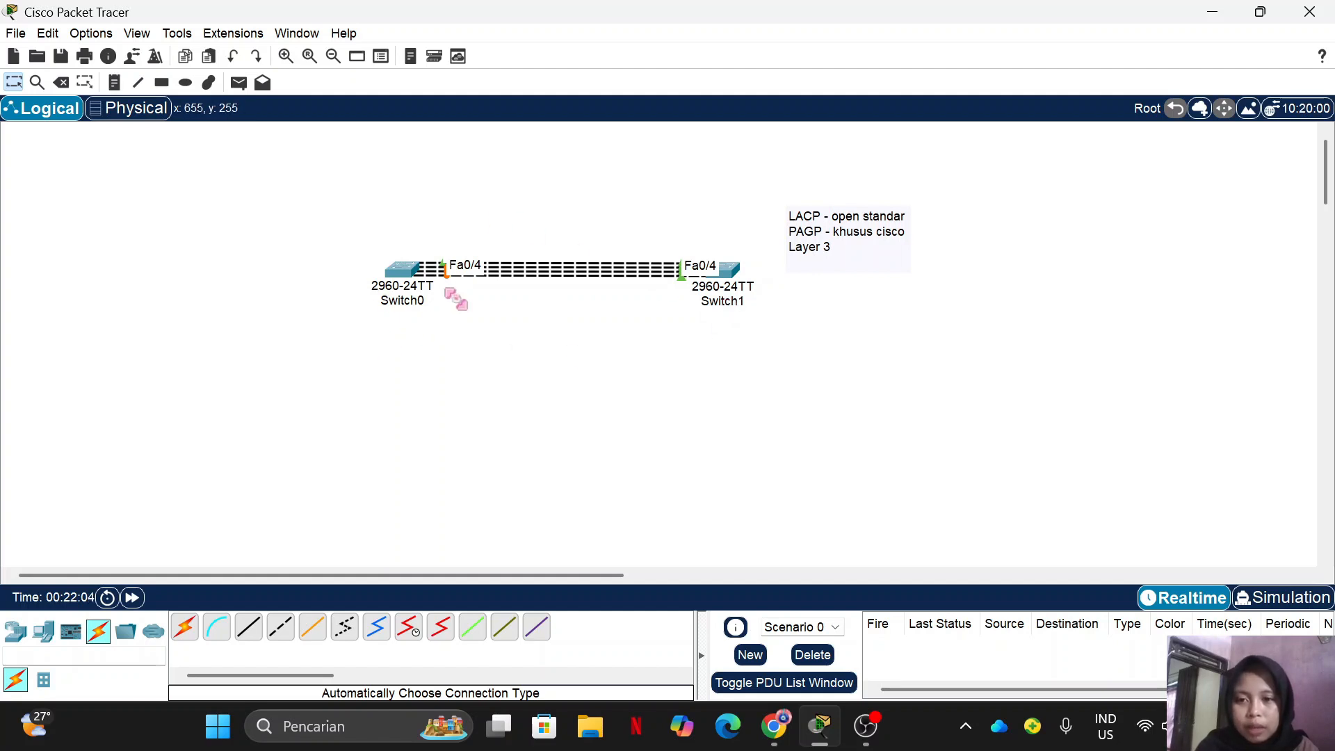
- Rename Switch1 as Switch2 and Switch0 as Switch1
click(416, 300)
click(755, 304)
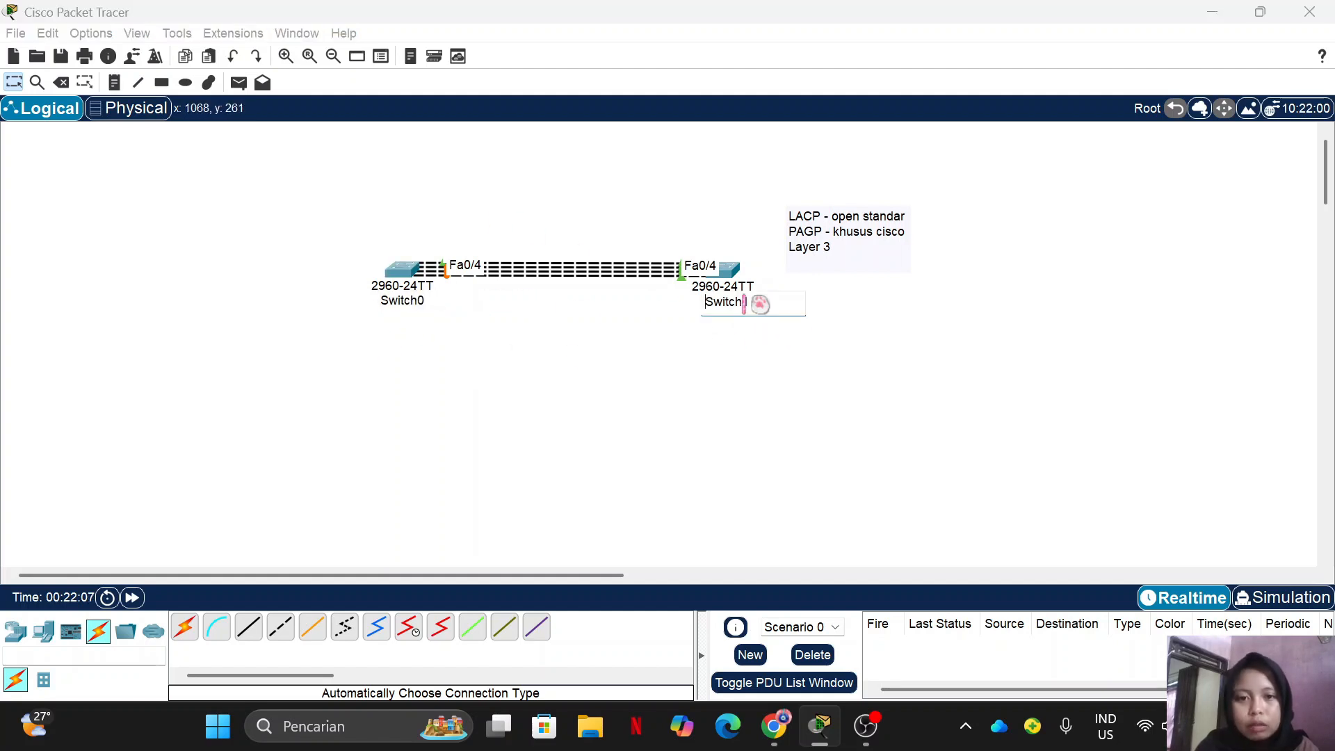
text(2)
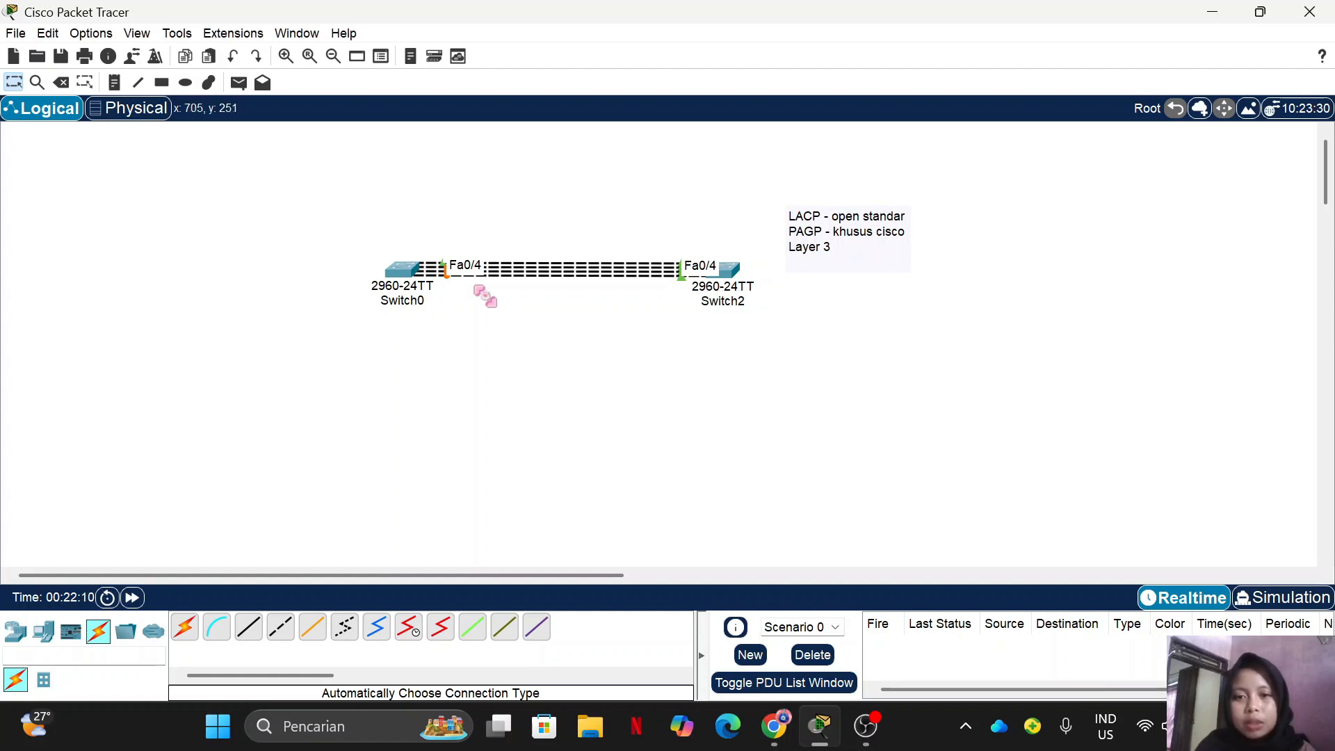
click(417, 300)
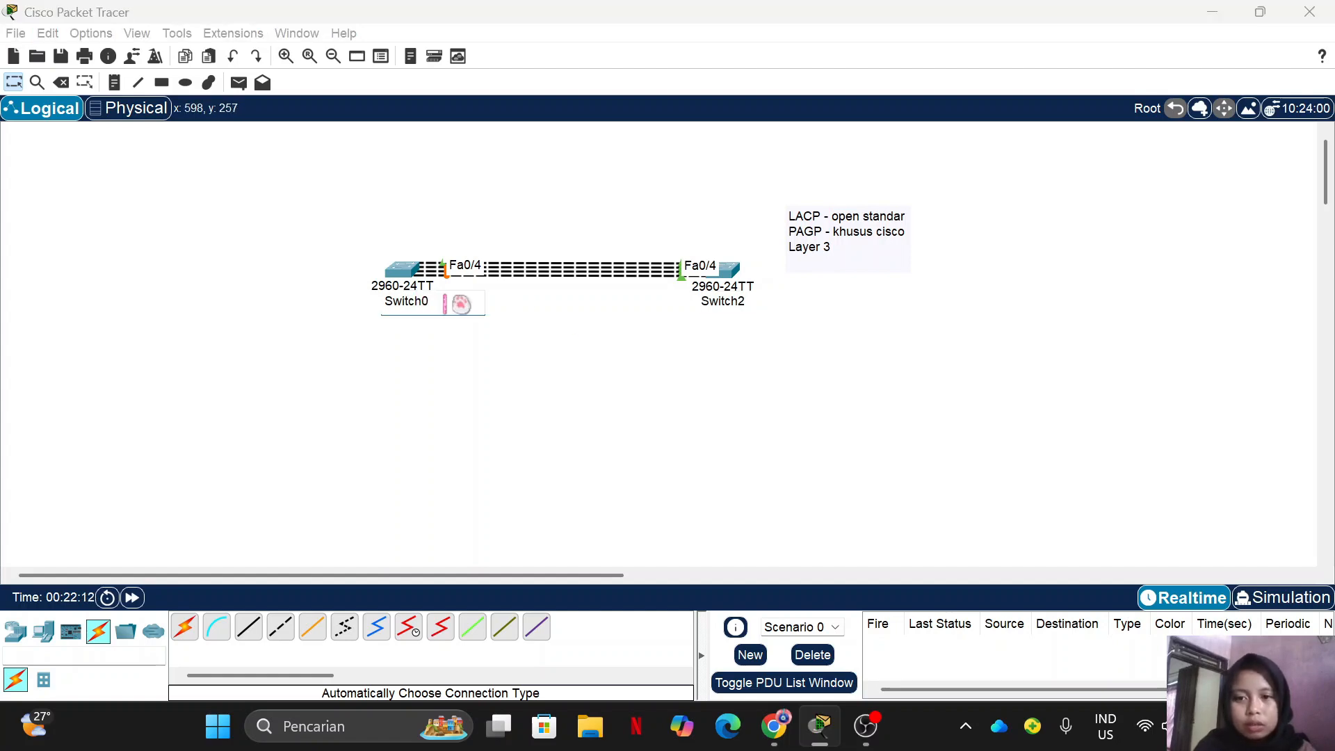
click(510, 357)
- Open Switch1's command line and enter global configuration mode with ena and conf t
click(402, 268)
click(612, 51)
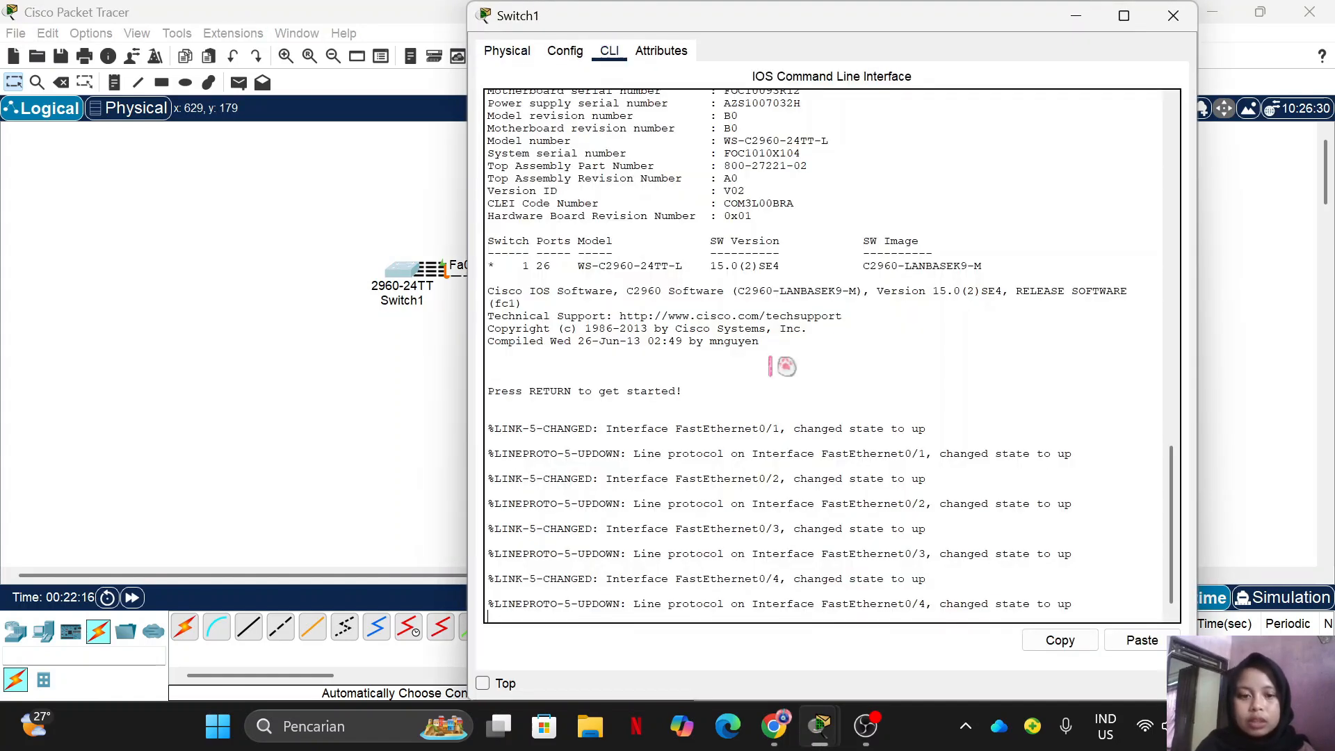
key(Return)
key(Return)
key(Return)
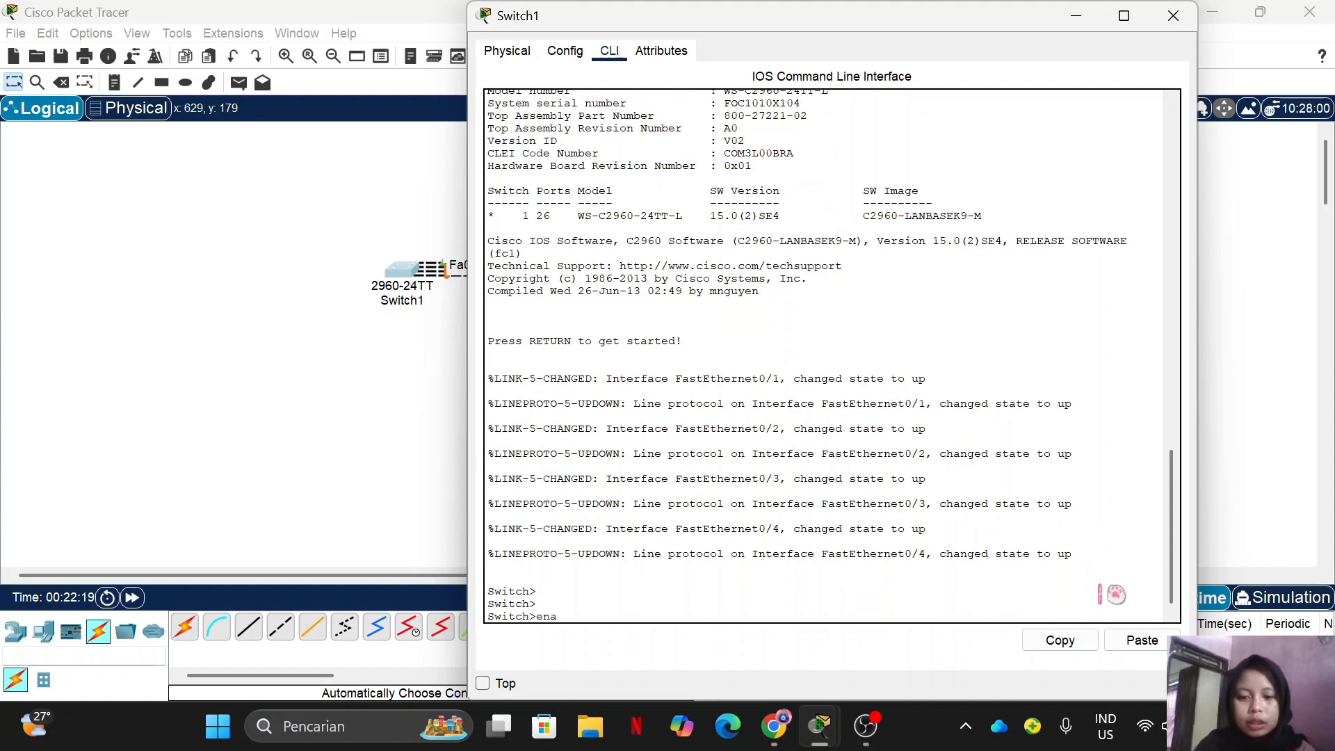
text(ena)
key(Return)
key(Return)
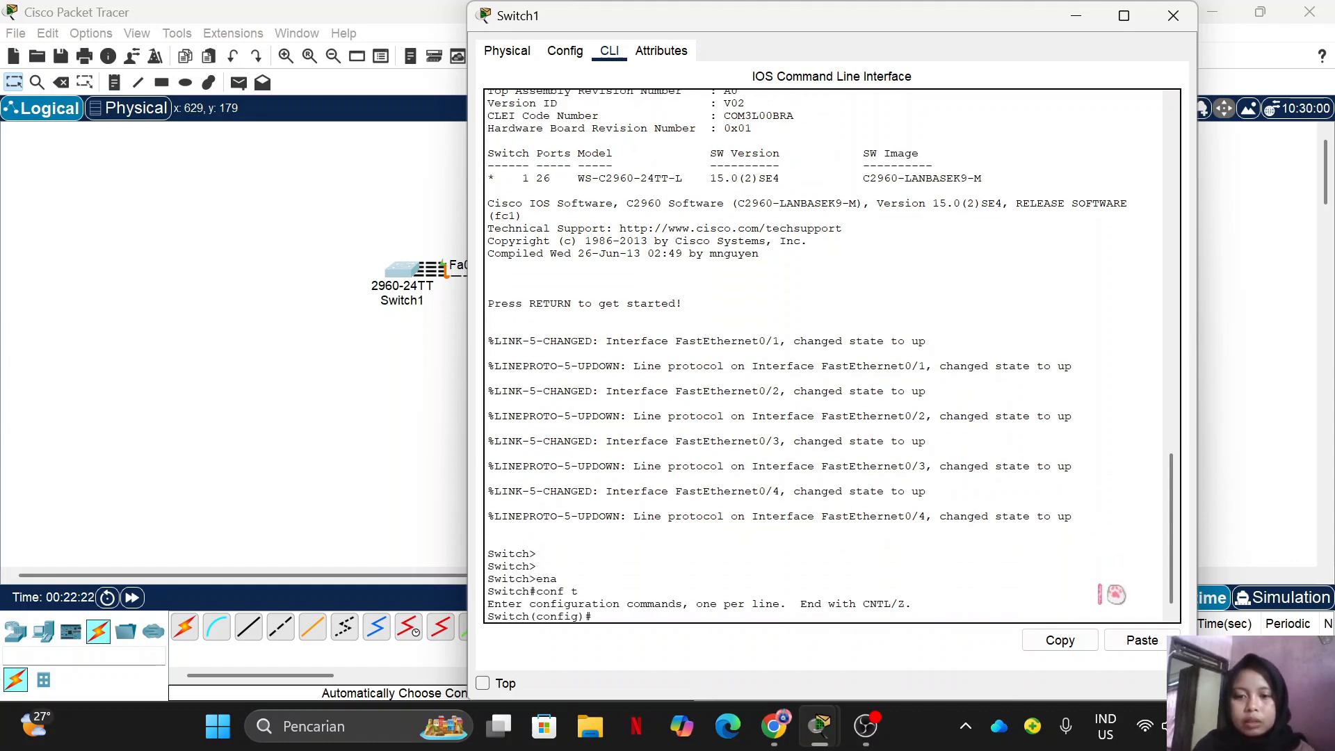
- Set Switch1's interface range fa0/1-4 to switchport mode trunk and minimize its window
scroll(365, 454, right, 5)
scroll(364, 454, right, 1)
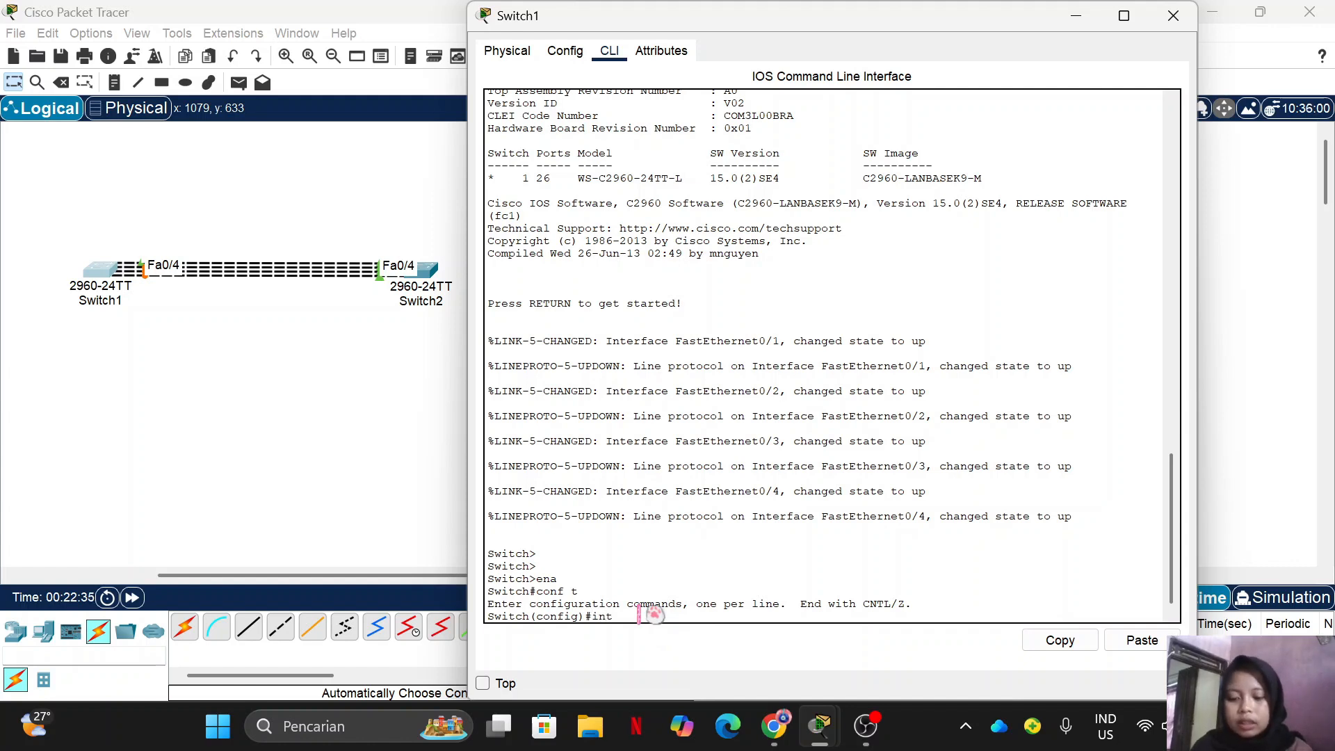
text(e fa0/1-4)
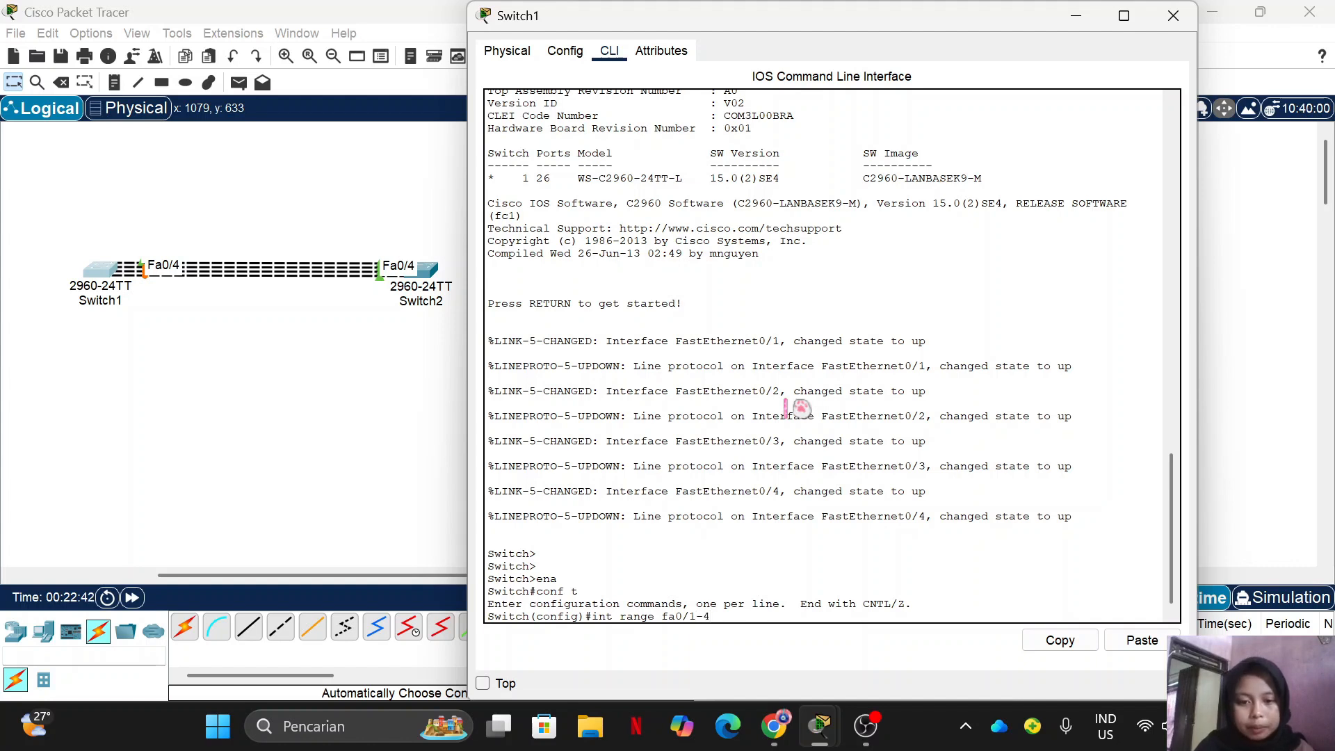
key(Return)
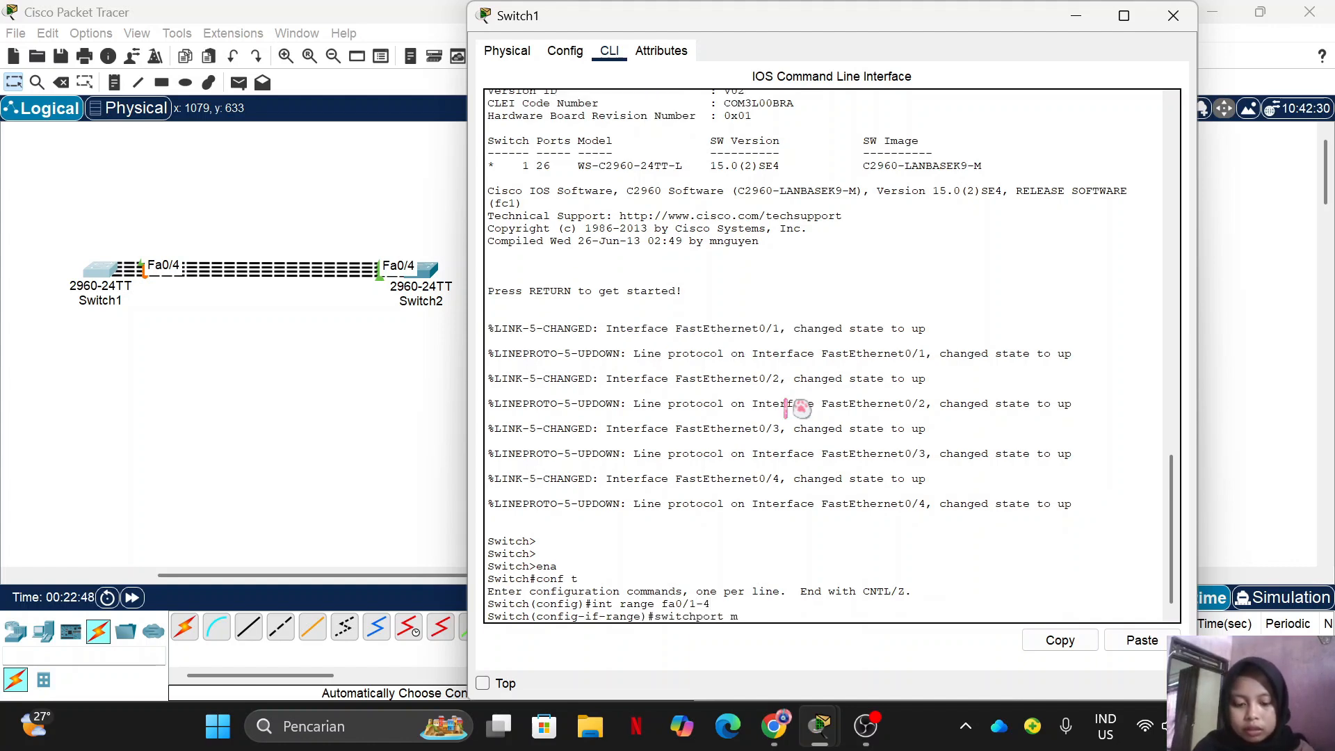
key(Return)
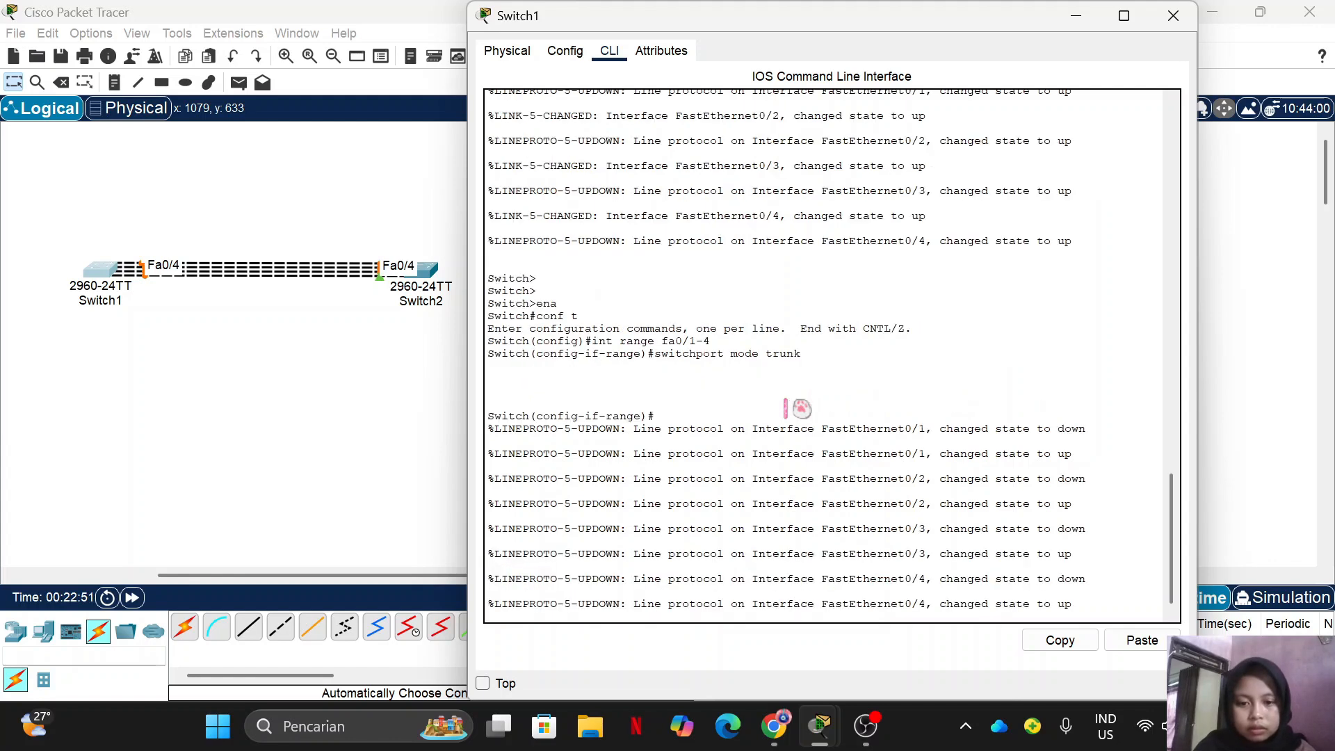
key(Return)
key(Return)
click(1075, 16)
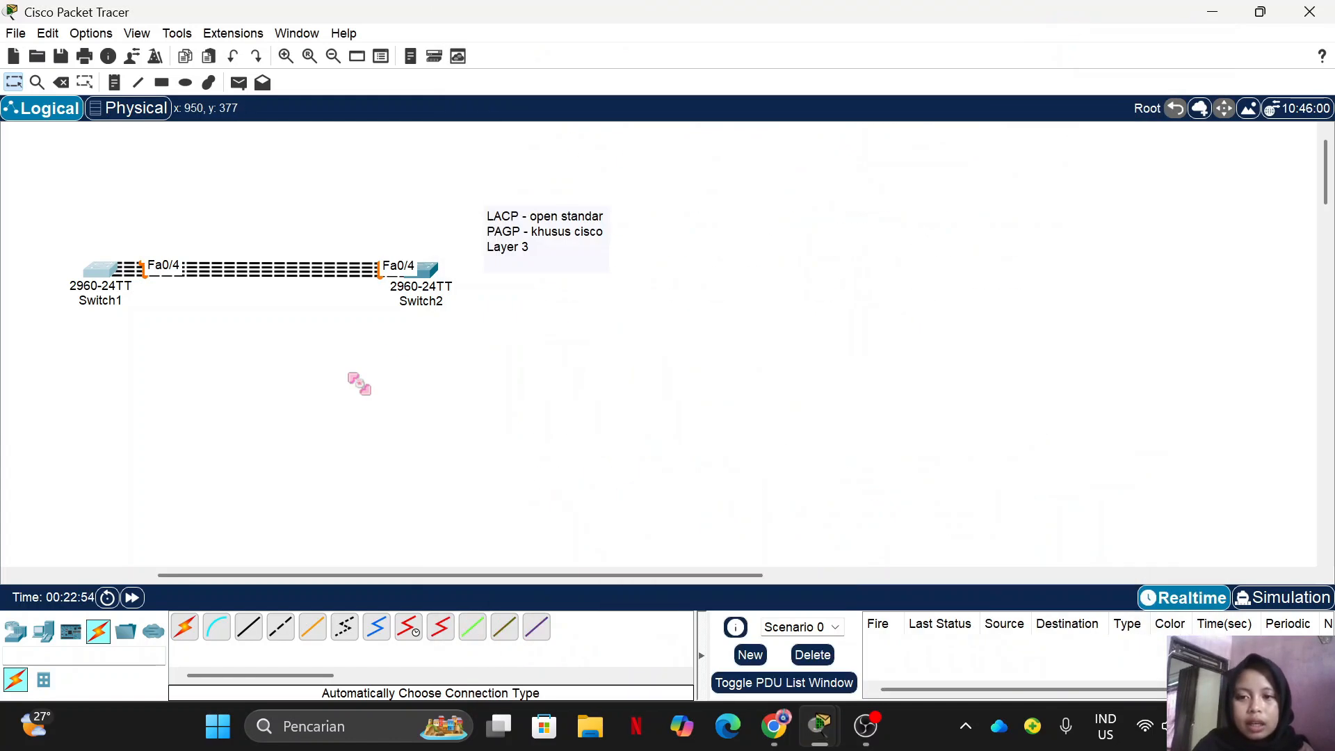
- Open Switch2's command line and enter global configuration mode with ena and conf t
click(422, 269)
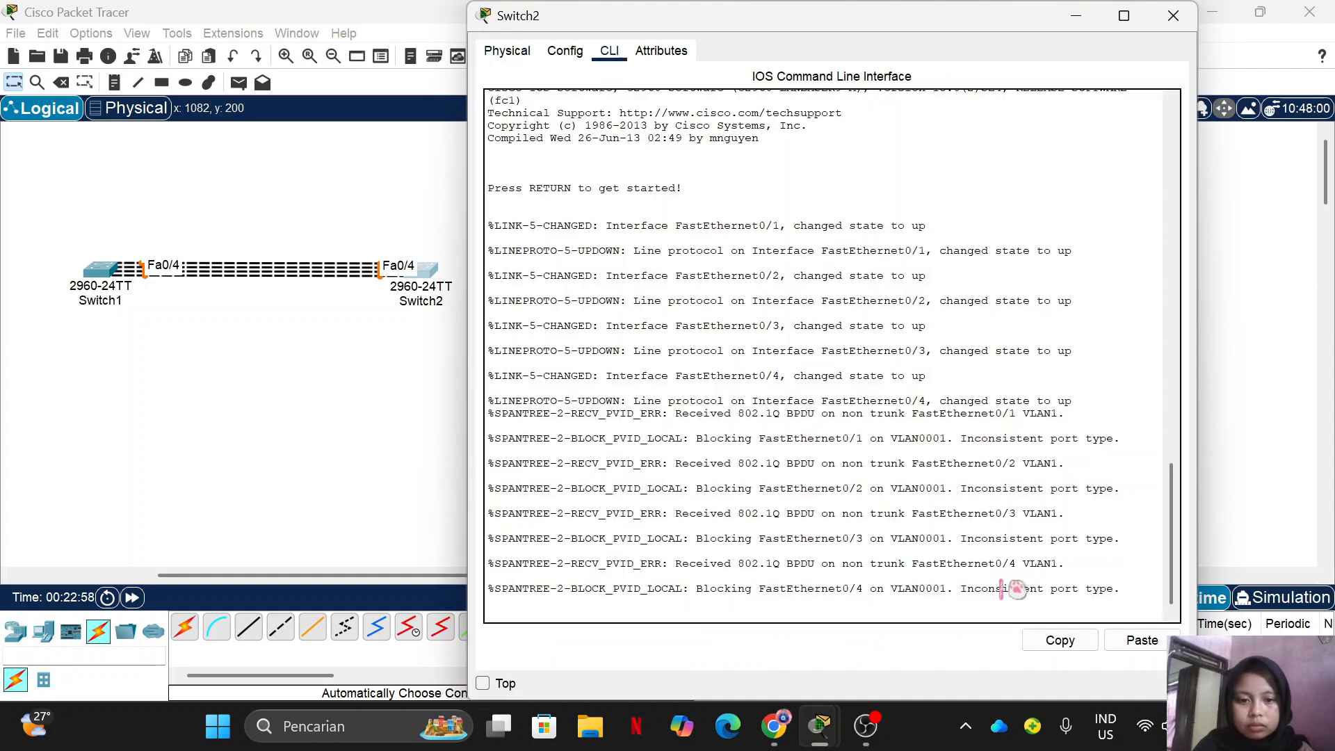
key(Return)
key(Return)
text(ena)
key(Return)
text(conf t)
key(Return)
key(Return)
- Set Switch2's interface range fa0/1-4 to switchport mode trunk
text(int range fa0/1-4)
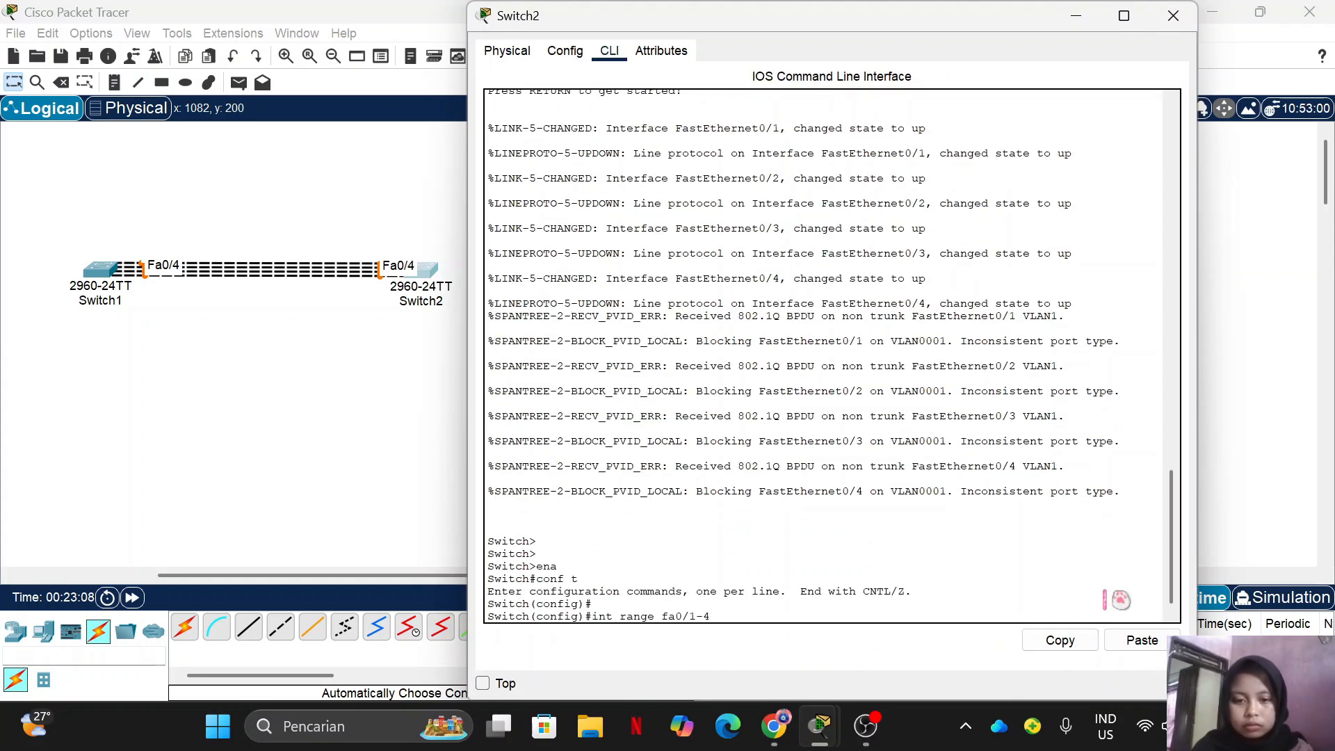
key(Return)
text(switchport mode trunk)
key(Return)
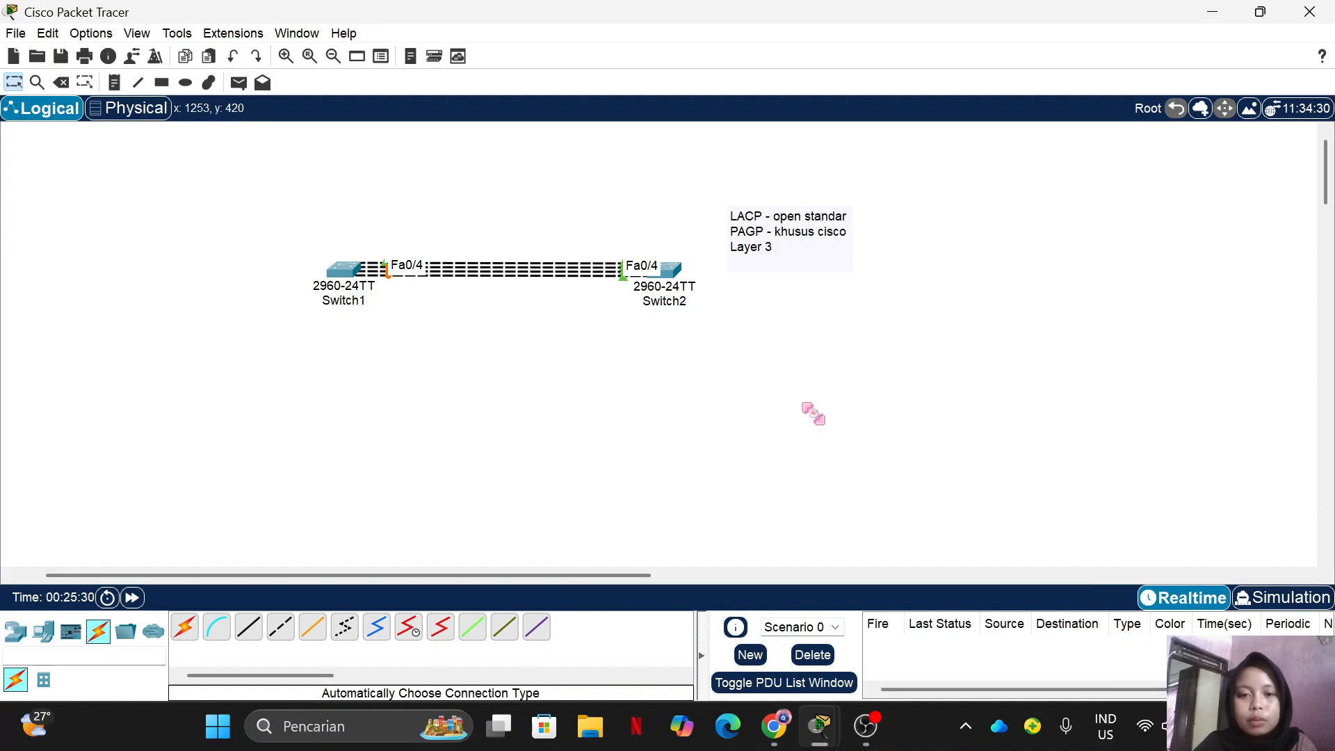
- Query the allowed channel group numbers on Switch2 with channel-group ?
click(671, 269)
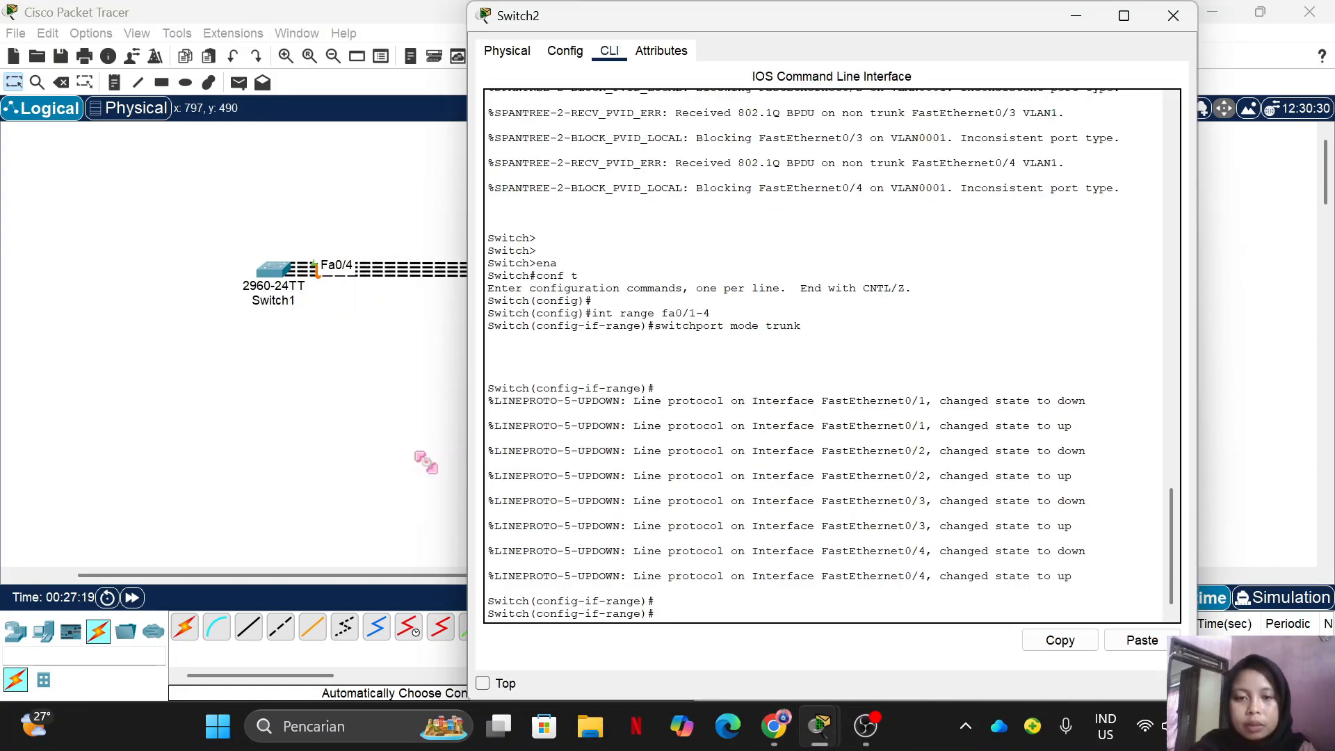
scroll(426, 462, right, 5)
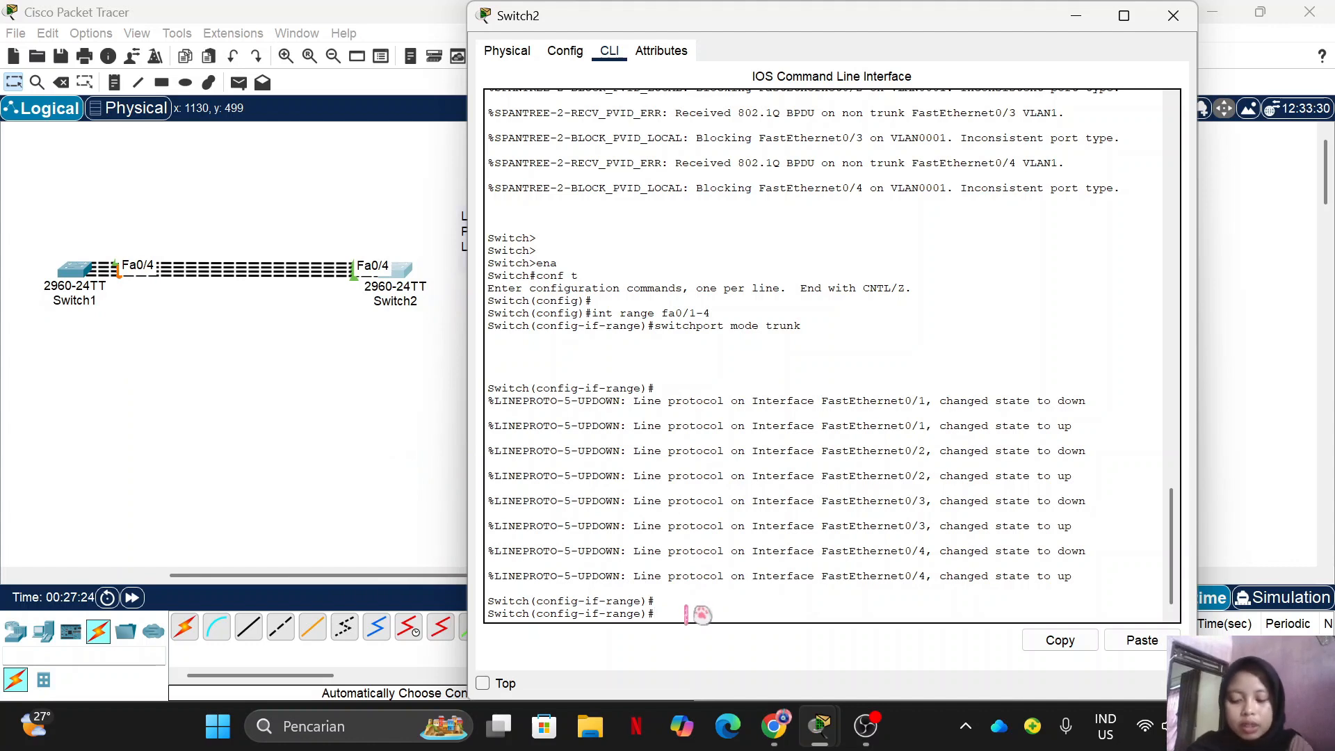
text(annel-gr)
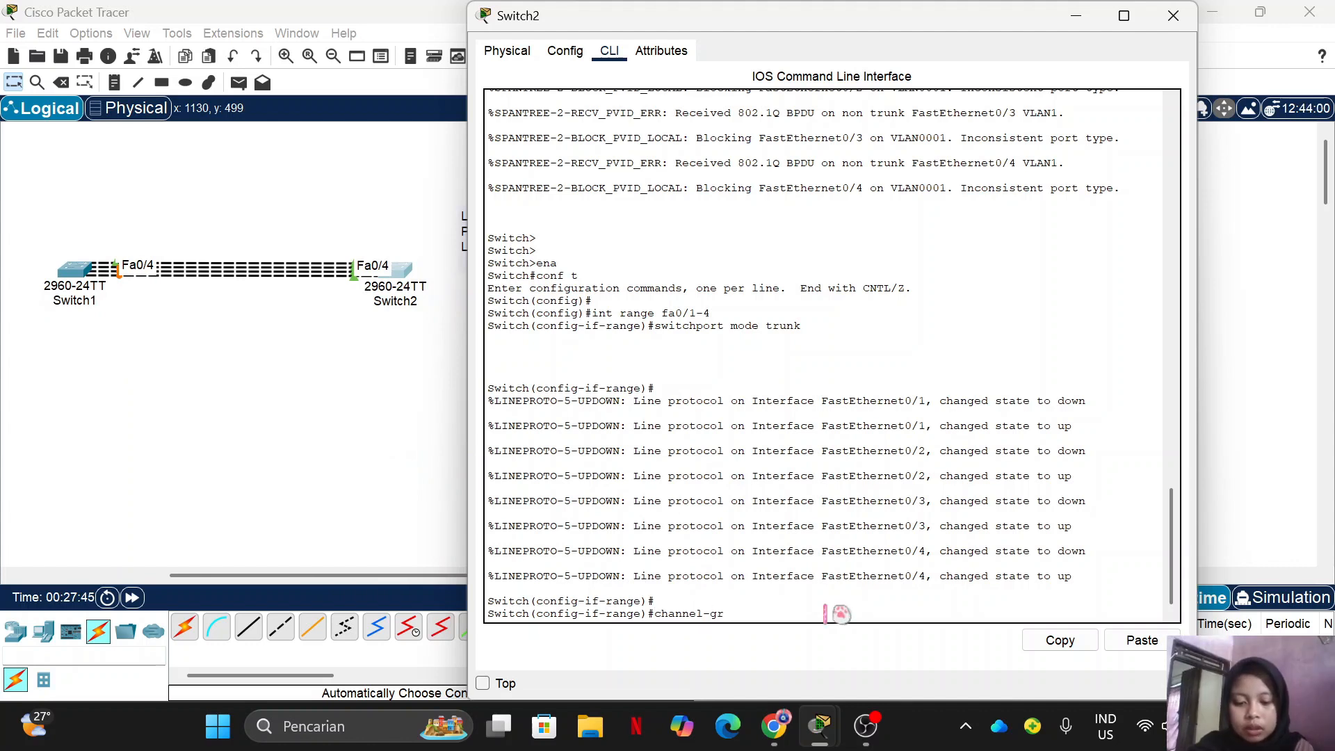
text(oup )
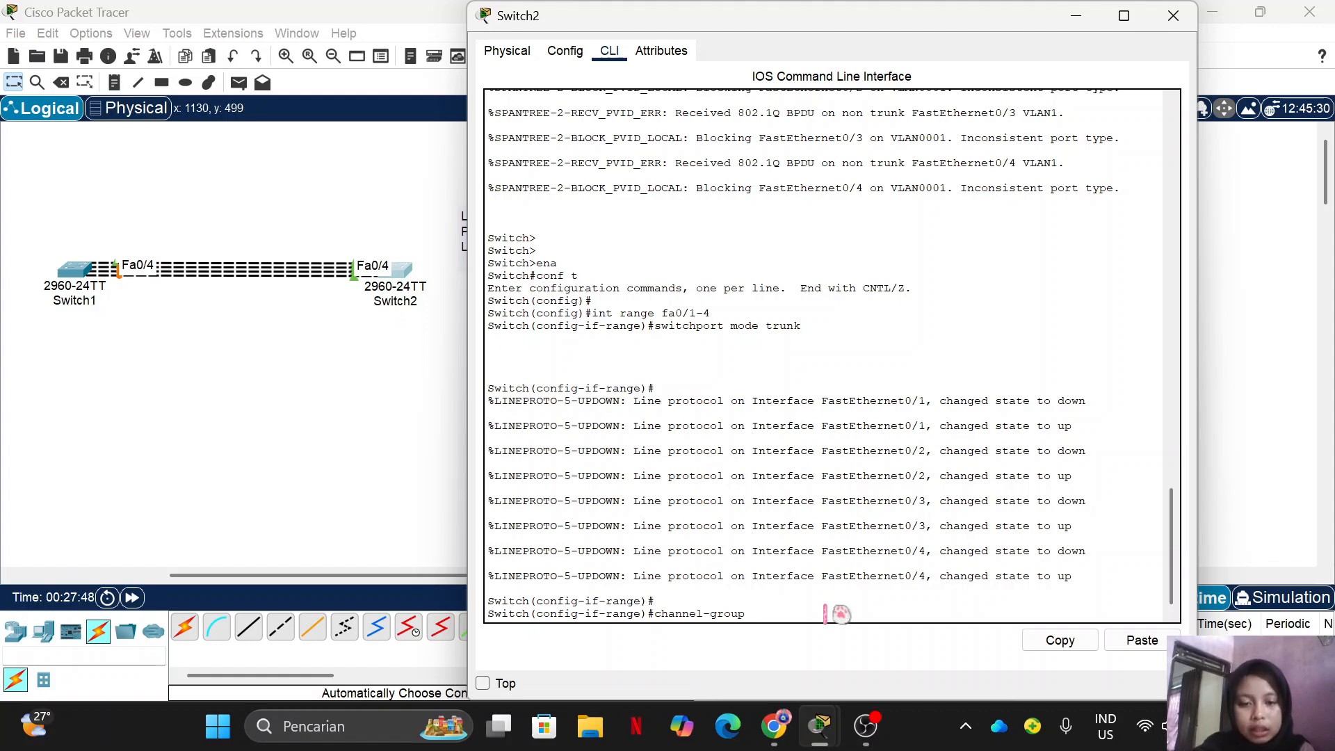
text(?)
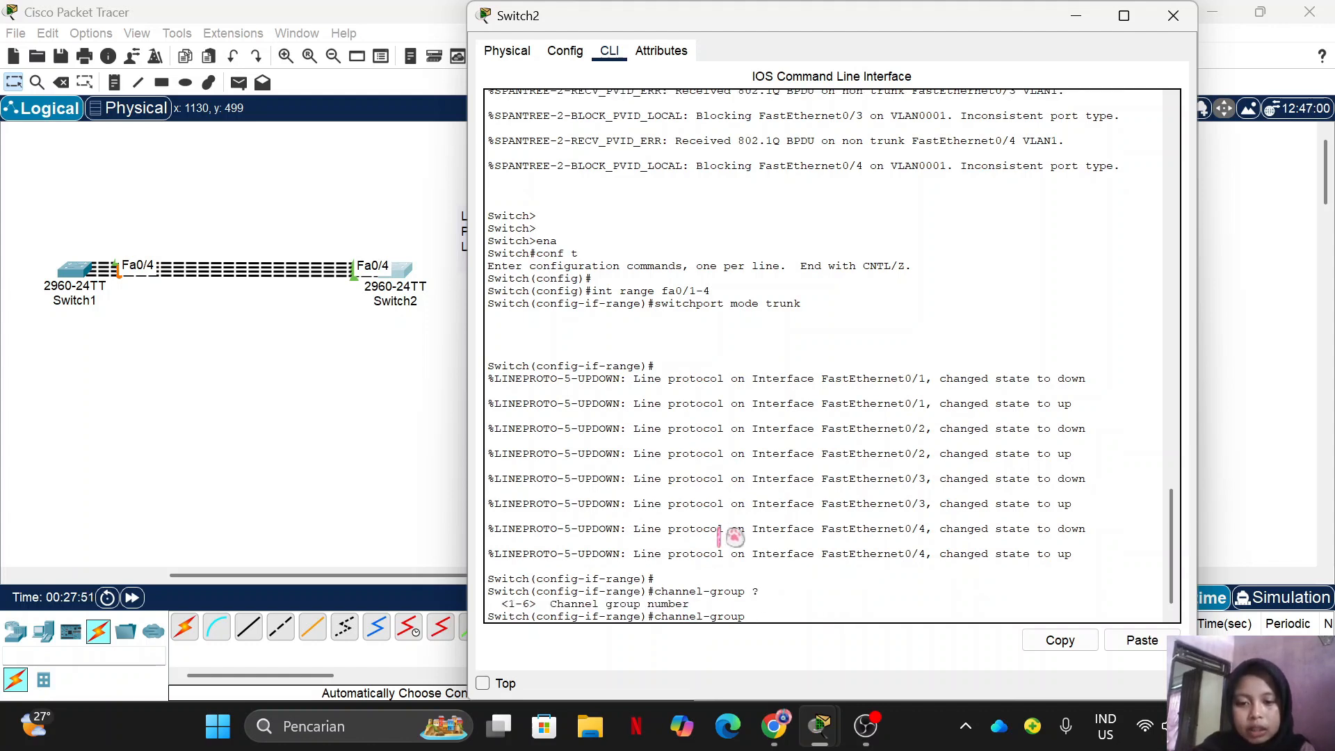
drag(502, 604, 525, 605)
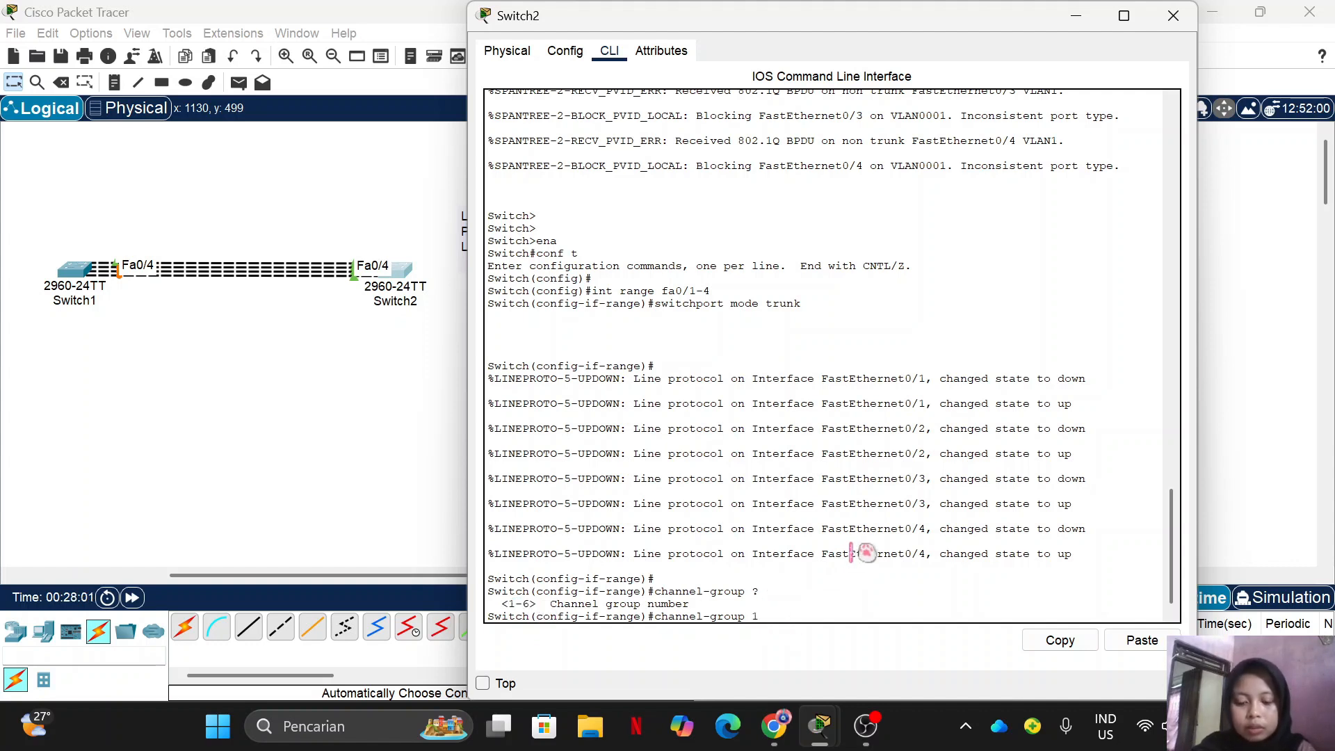
- List the available modes with channel-group 1 mode ? on Switch2 and examine the active and passive LACP options
text(?)
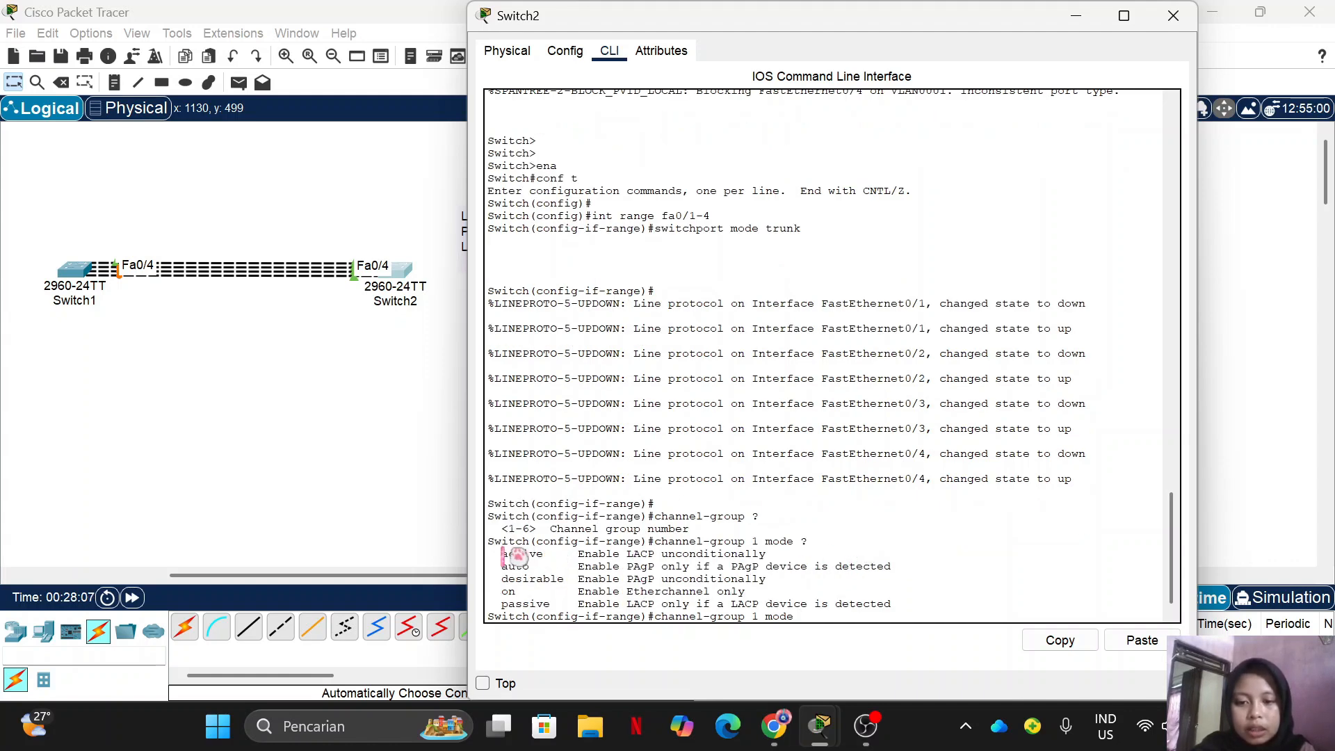
drag(501, 554, 543, 555)
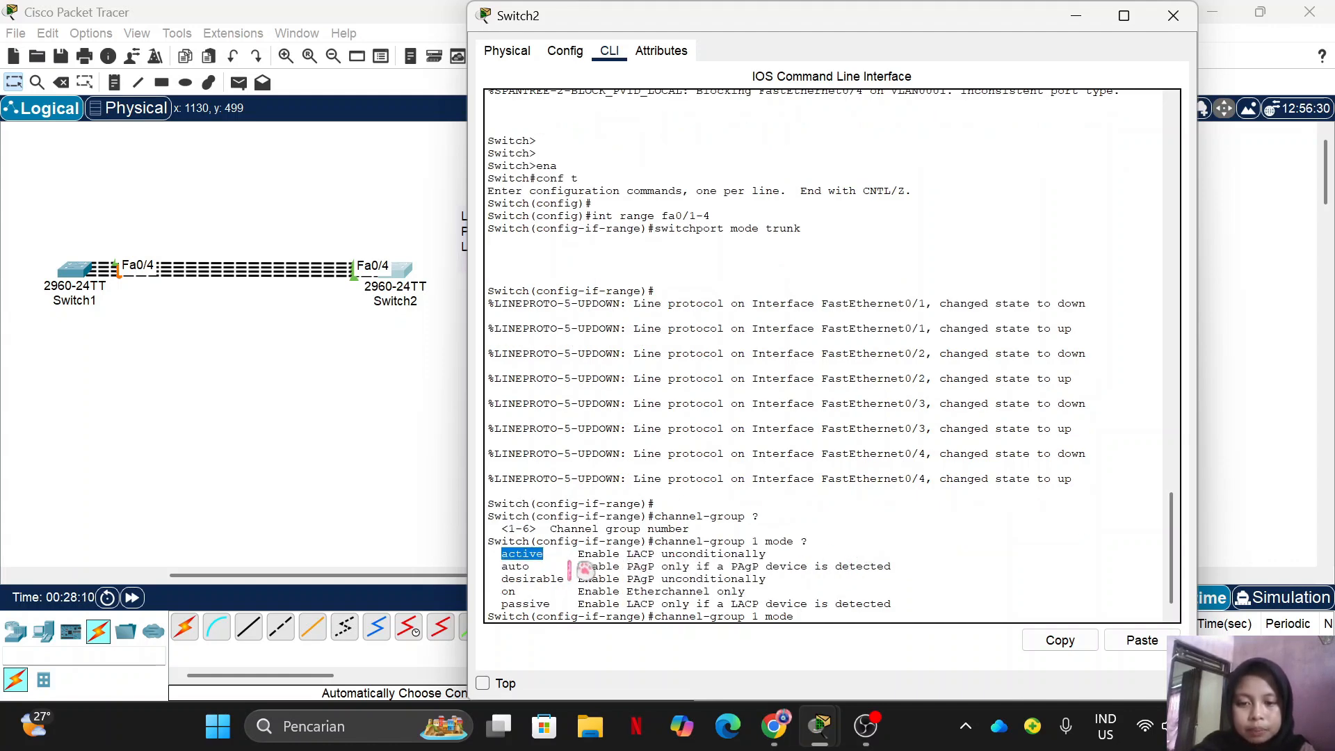
drag(501, 604, 557, 604)
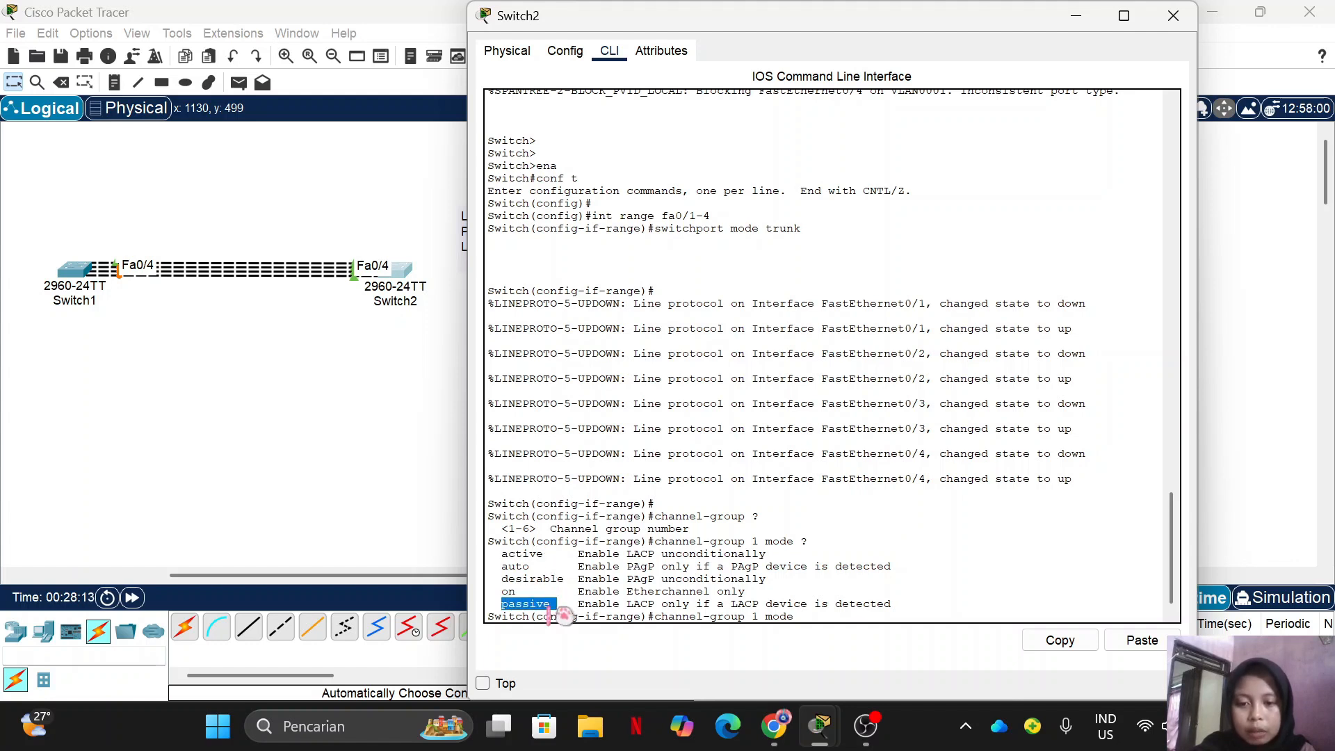
click(551, 556)
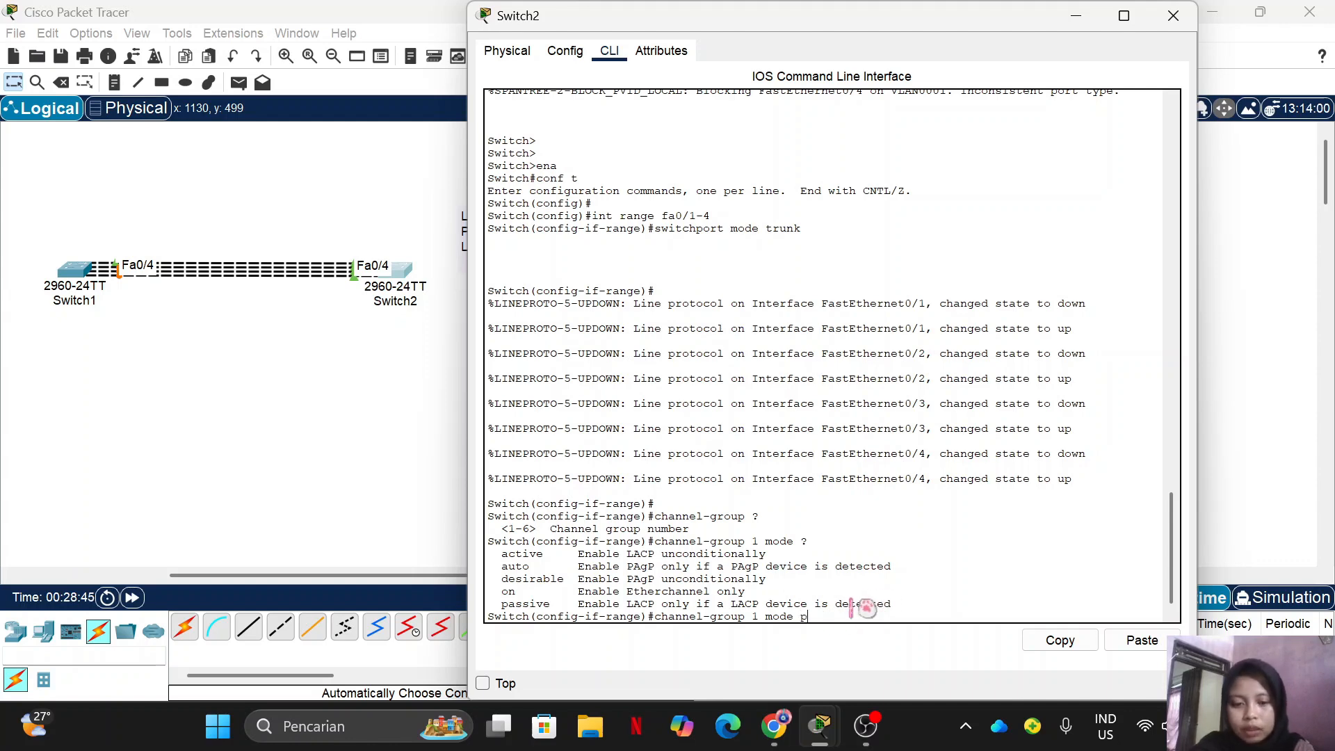
- Assign Switch2's fa0/1-4 range to channel-group 1 in passive mode and minimize its window
text(assive)
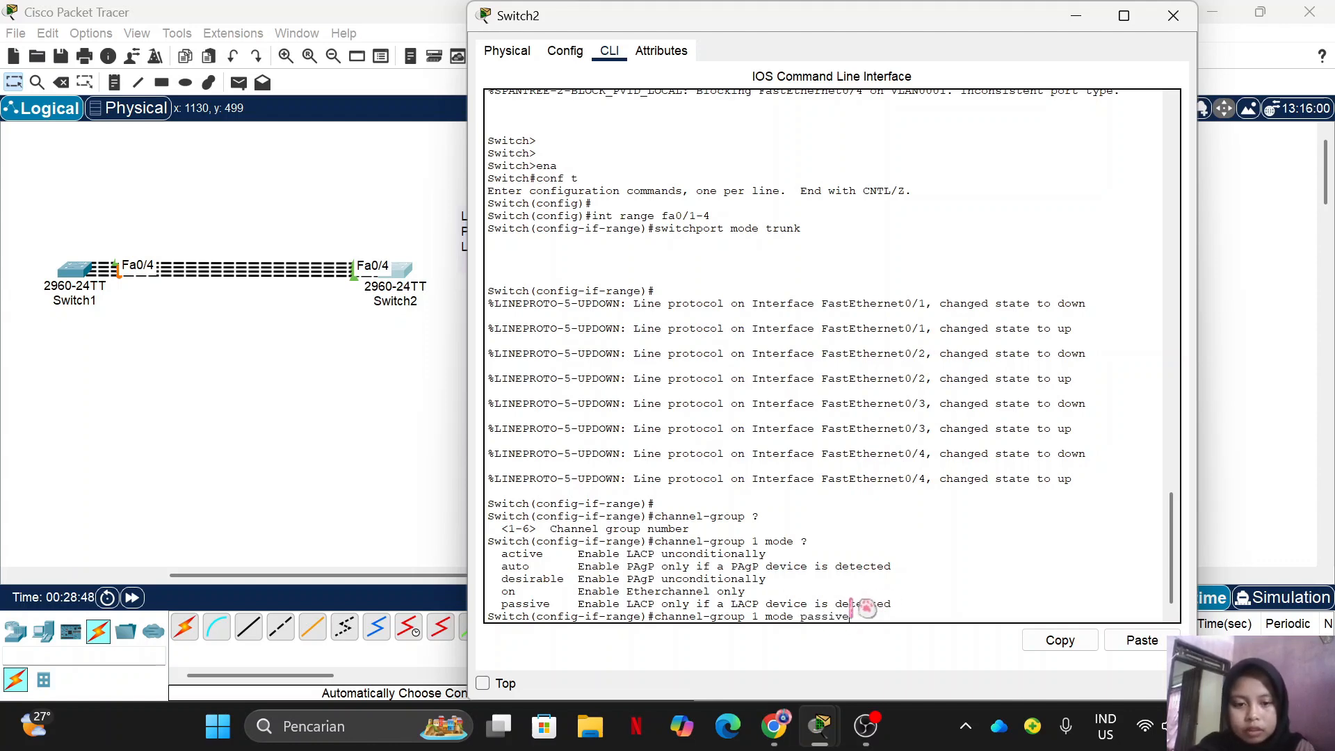
key(Return)
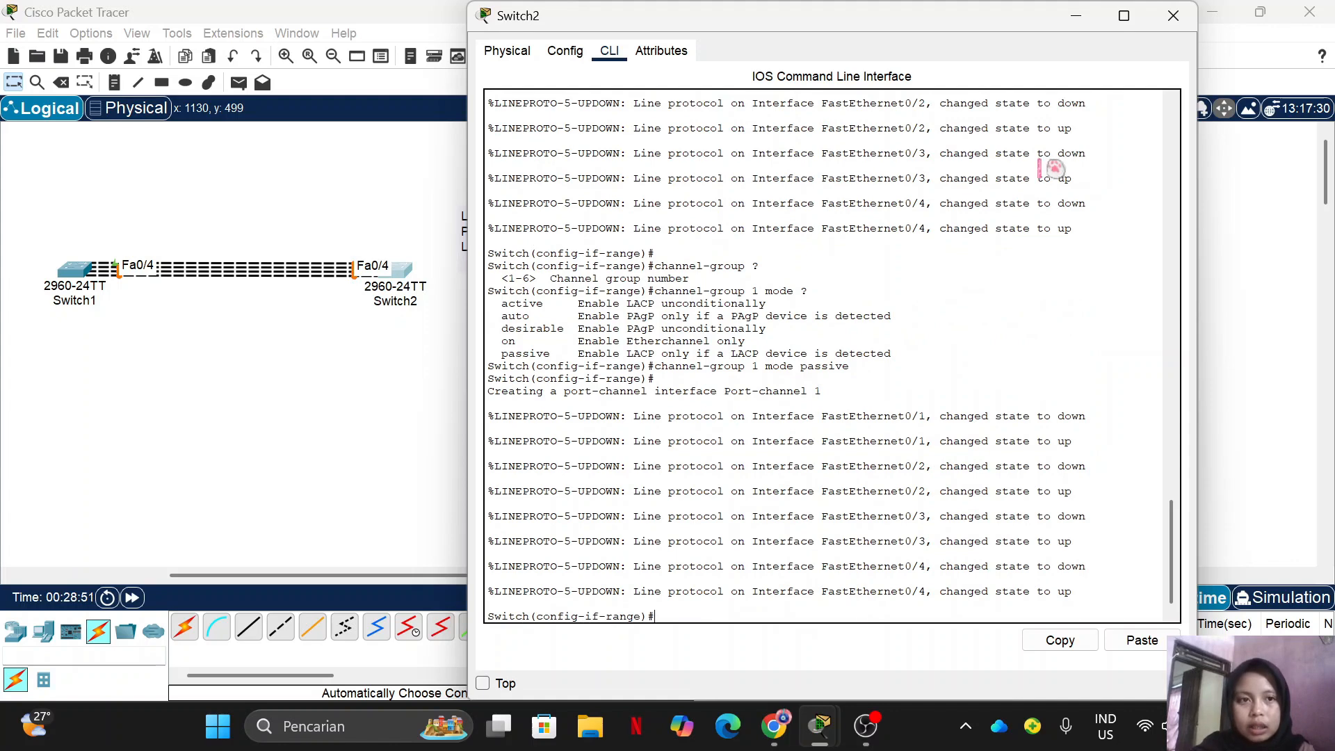
click(1075, 15)
- List the available modes on Switch1 with channel-group 1 mode ? and examine the active LACP option
scroll(796, 388, left, 4)
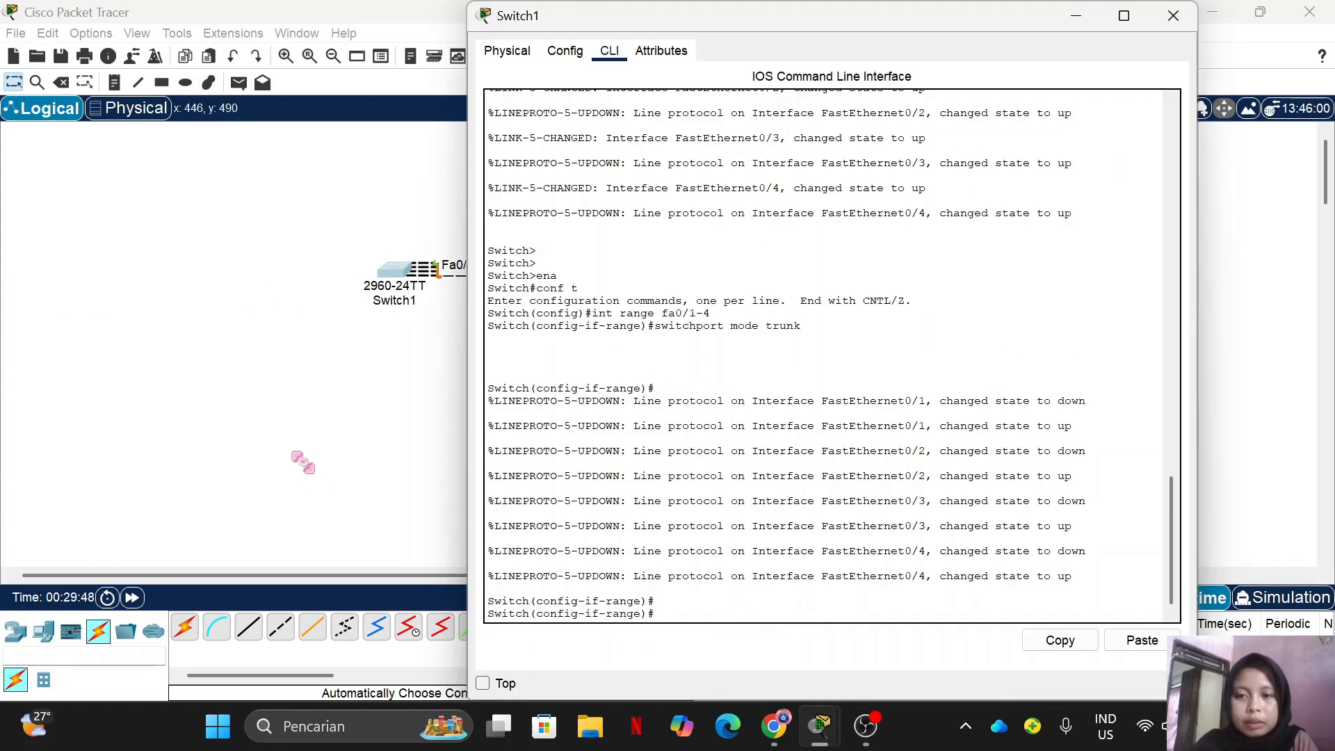
scroll(298, 463, right, 4)
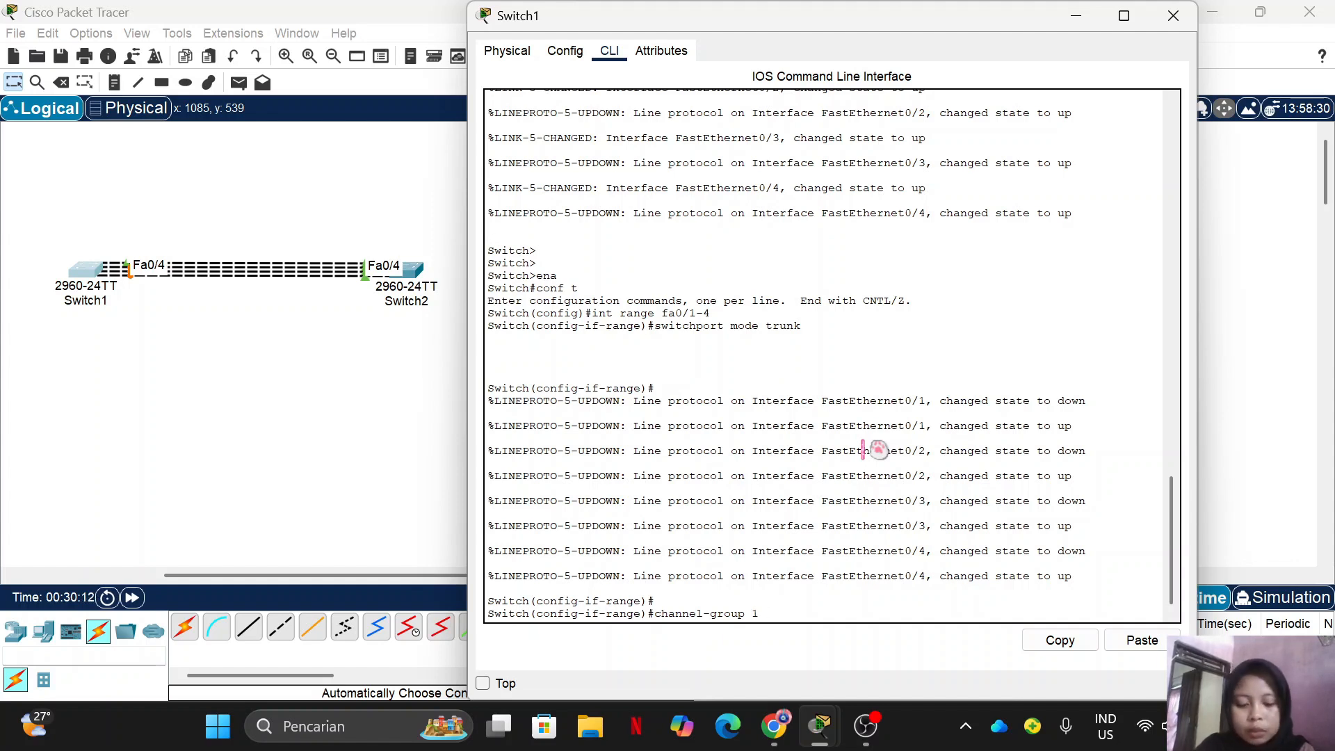
text(?)
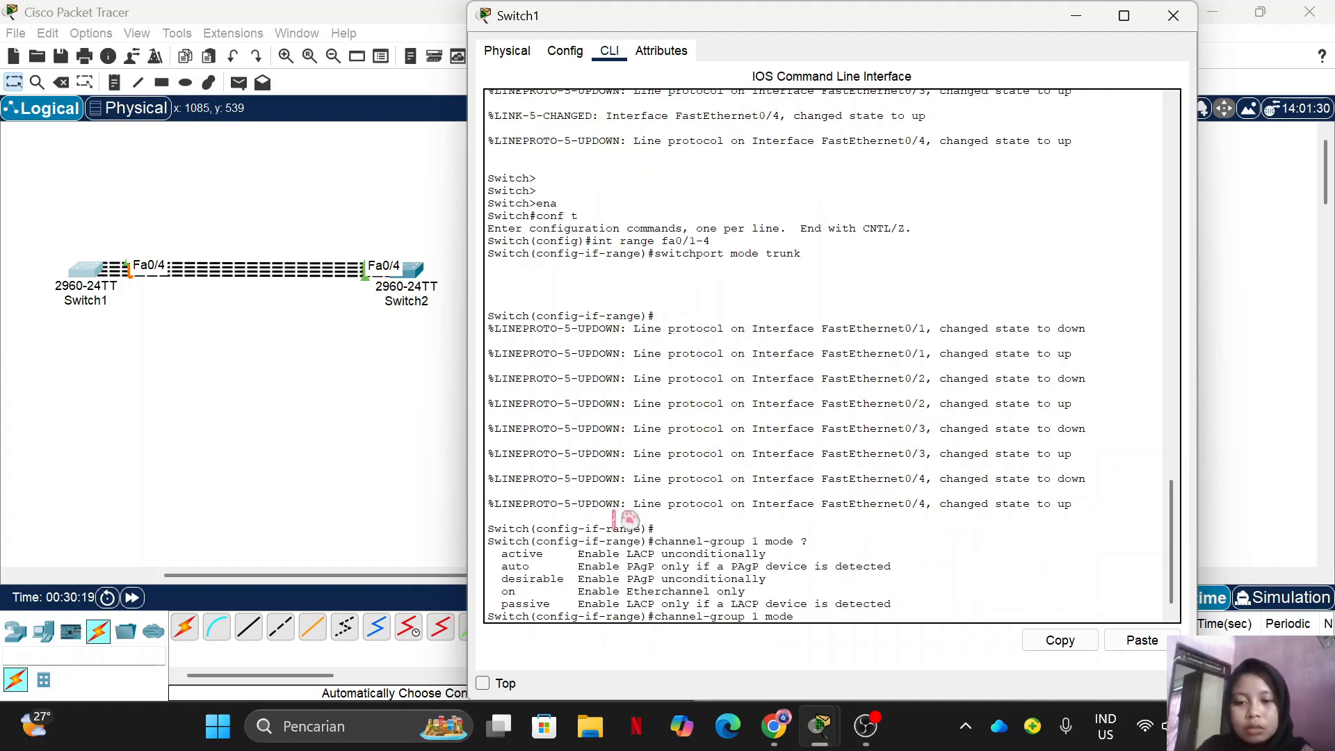
triple_click(507, 555)
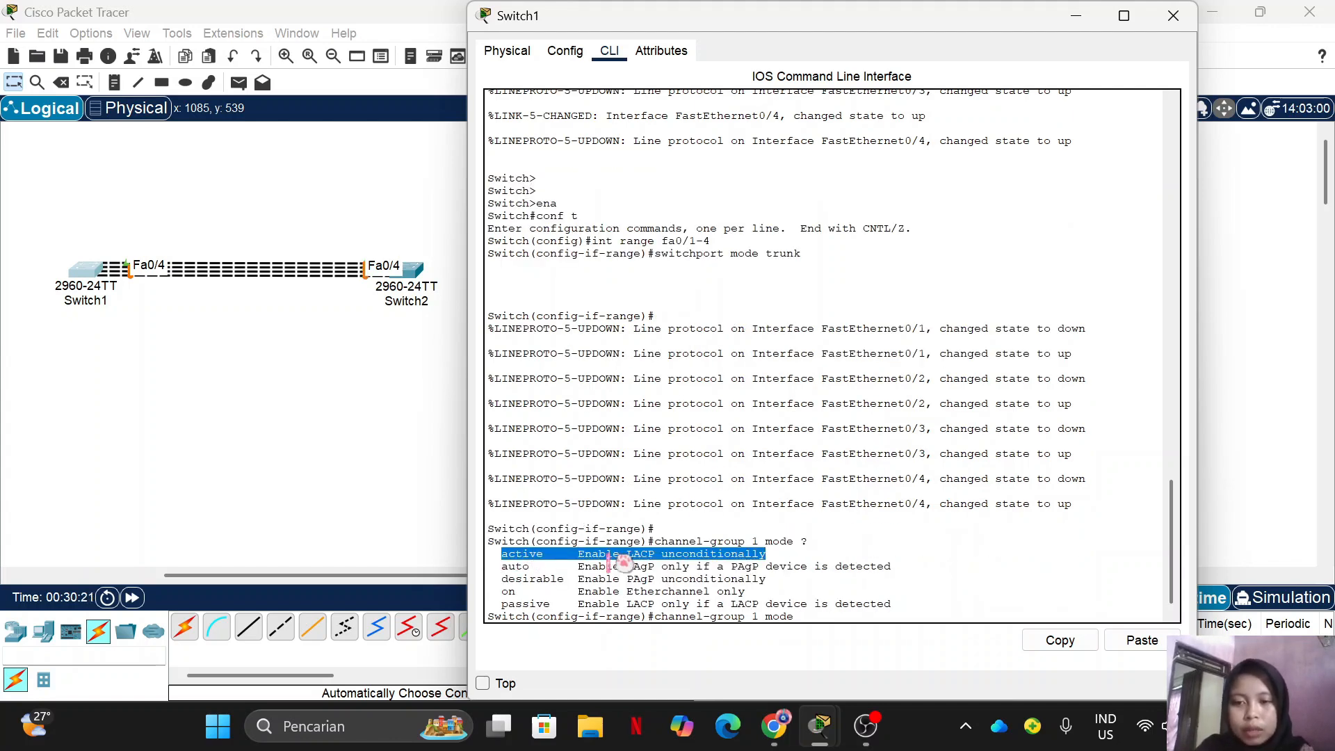
- Assign Switch1's fa0/1-4 range to channel-group 1 in active mode and fast-forward the simulation time
click(831, 621)
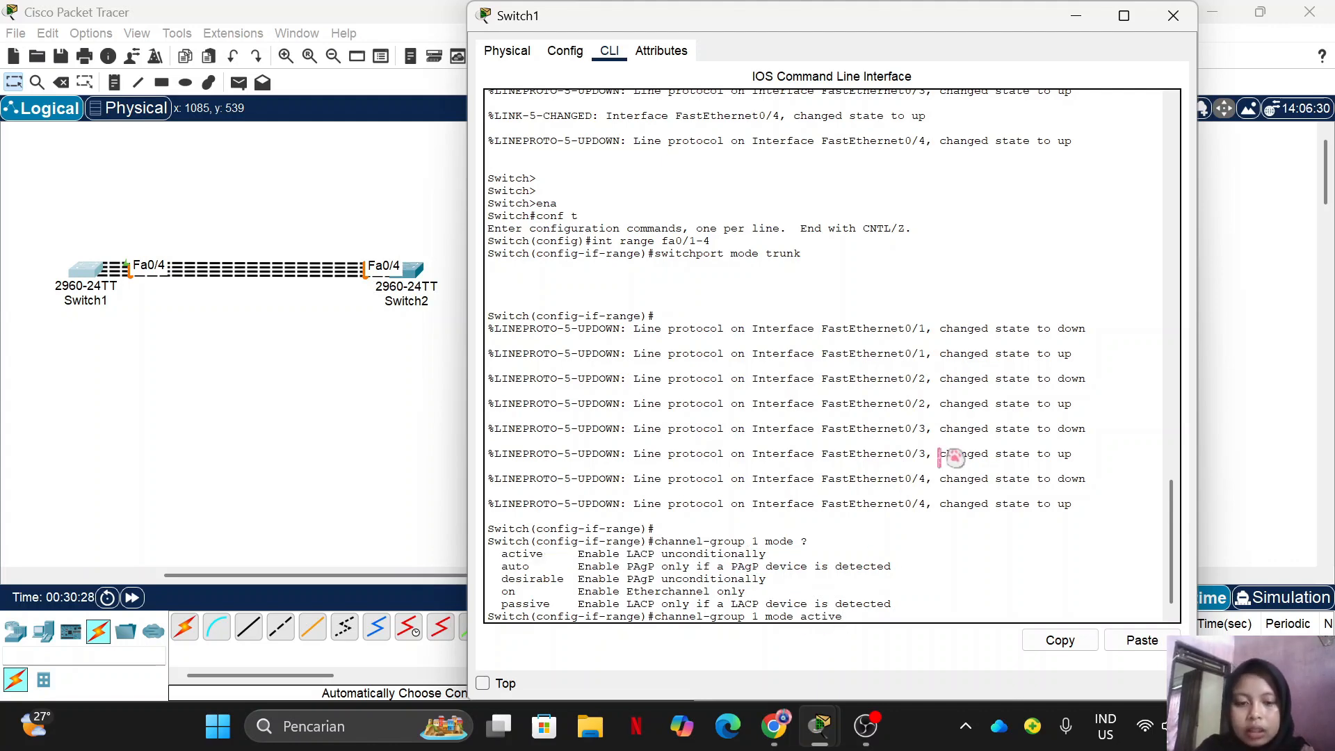
text(active)
key(Return)
key(Return)
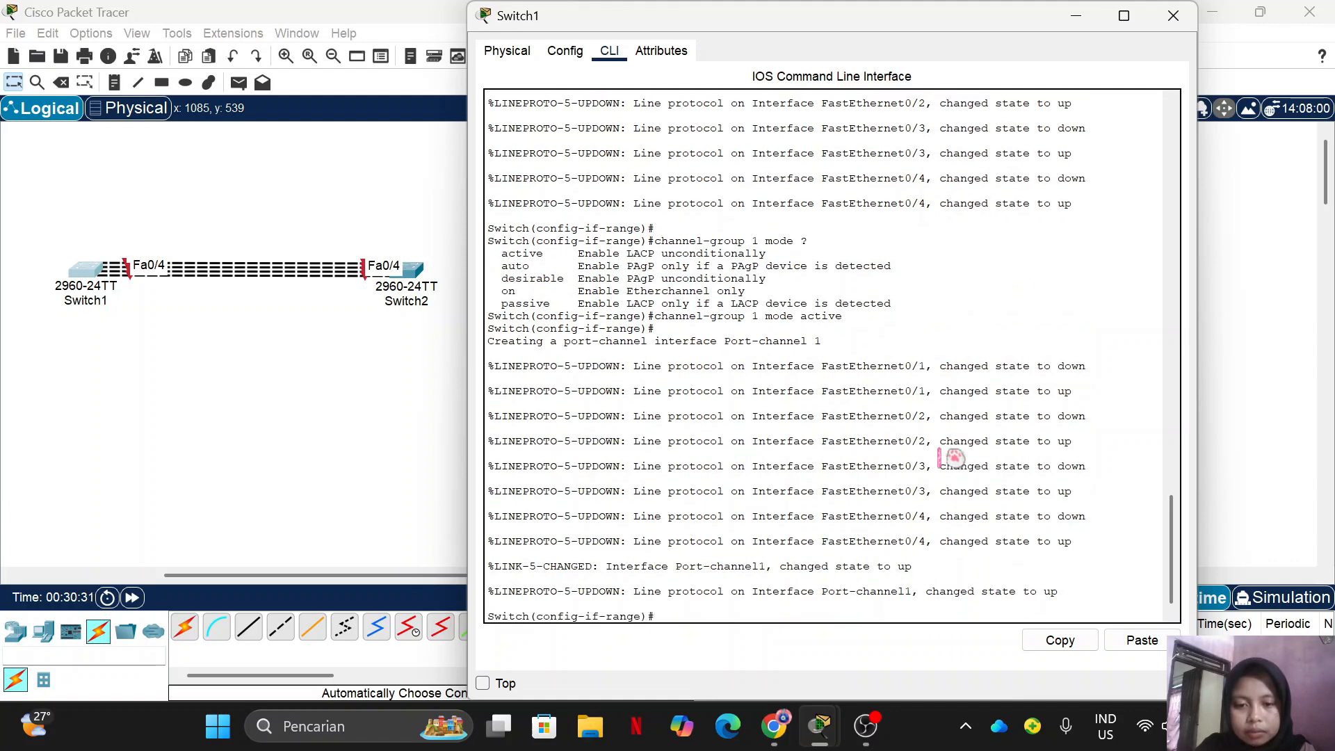
key(Return)
click(1078, 13)
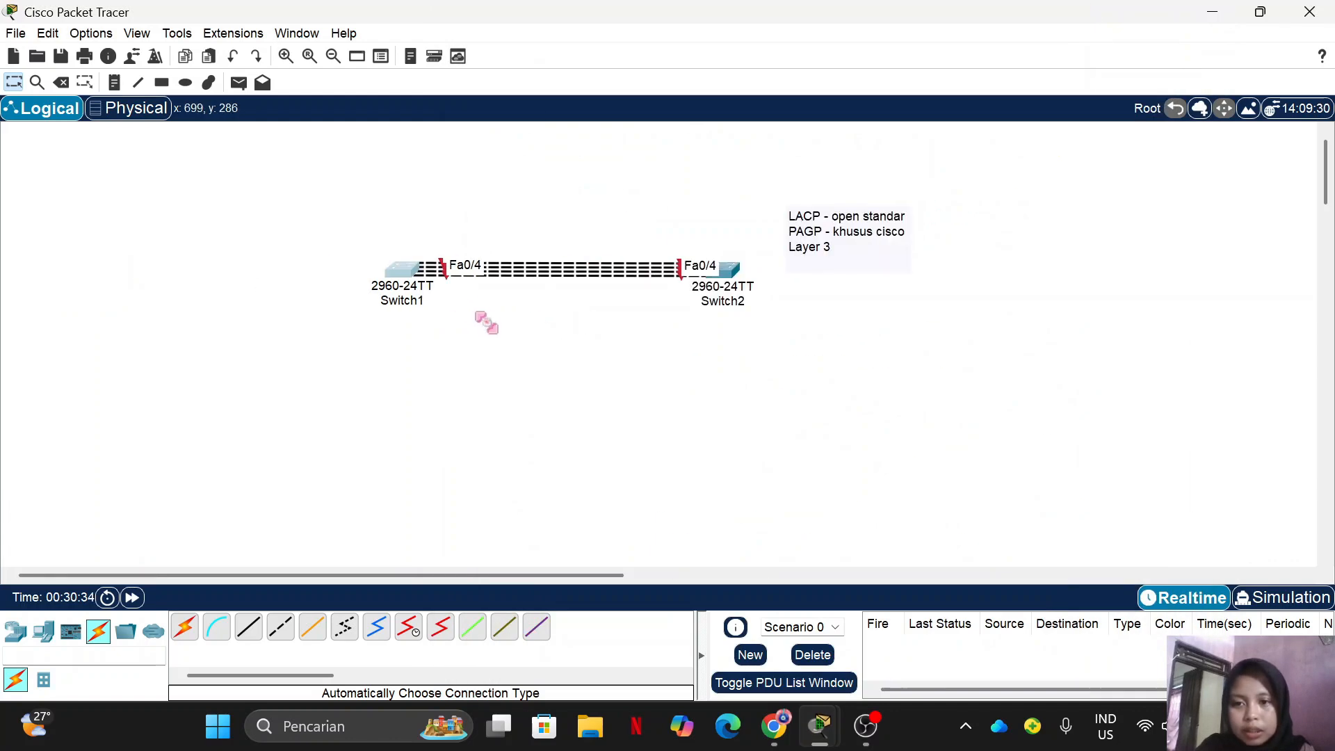
click(132, 597)
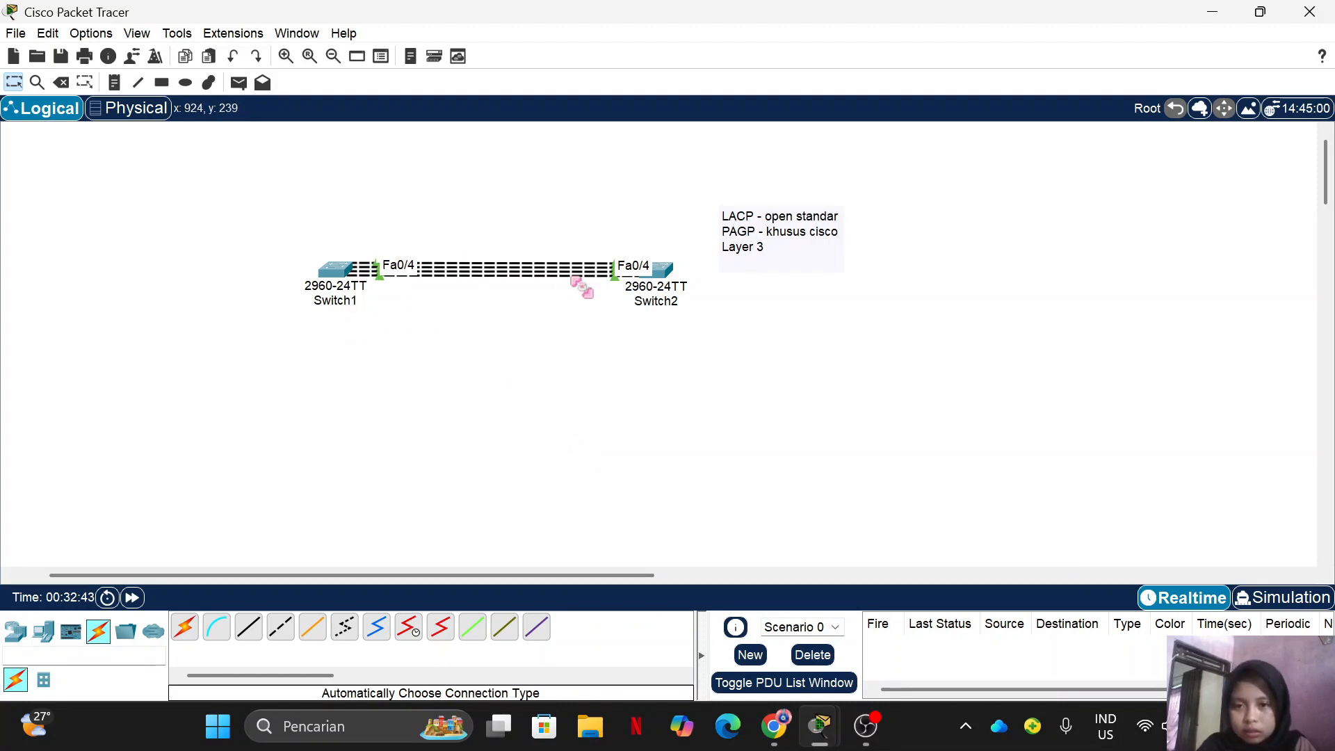
- Turn off the preference that always shows port labels in the logical workspace
click(91, 33)
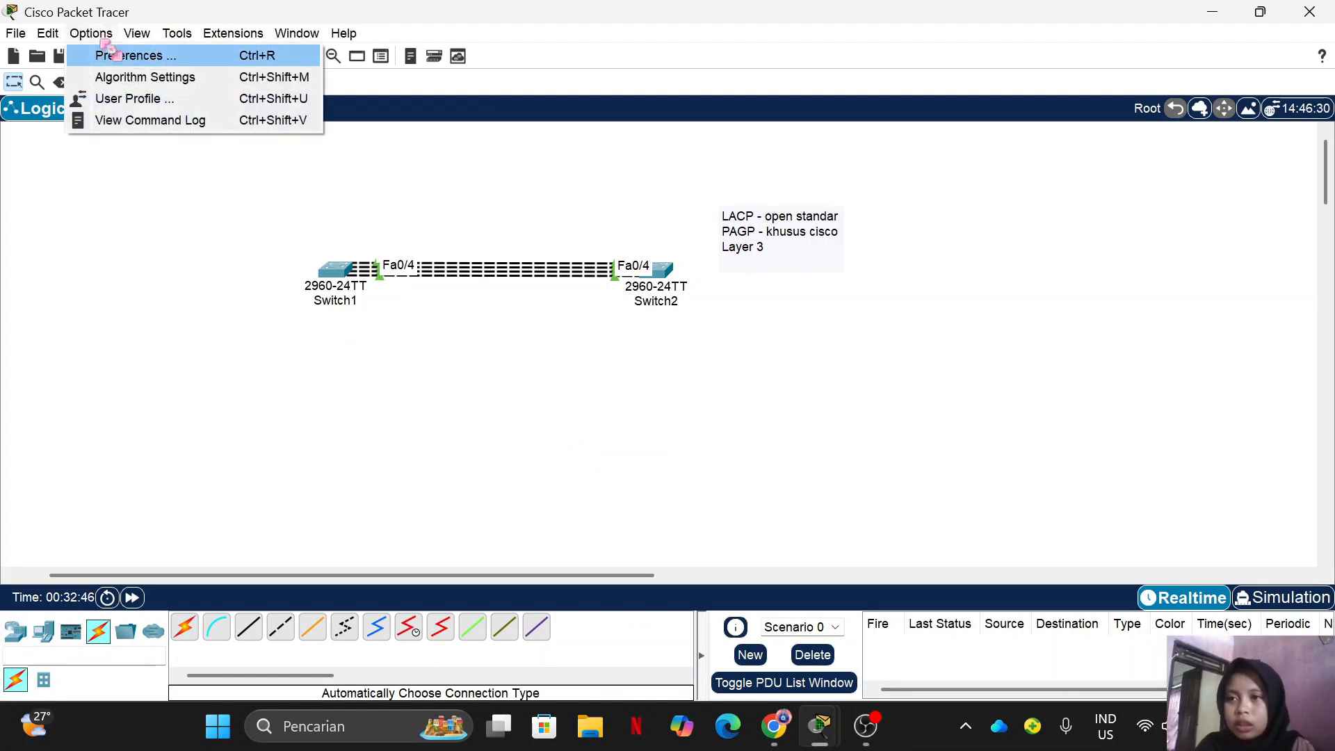
click(112, 53)
click(313, 186)
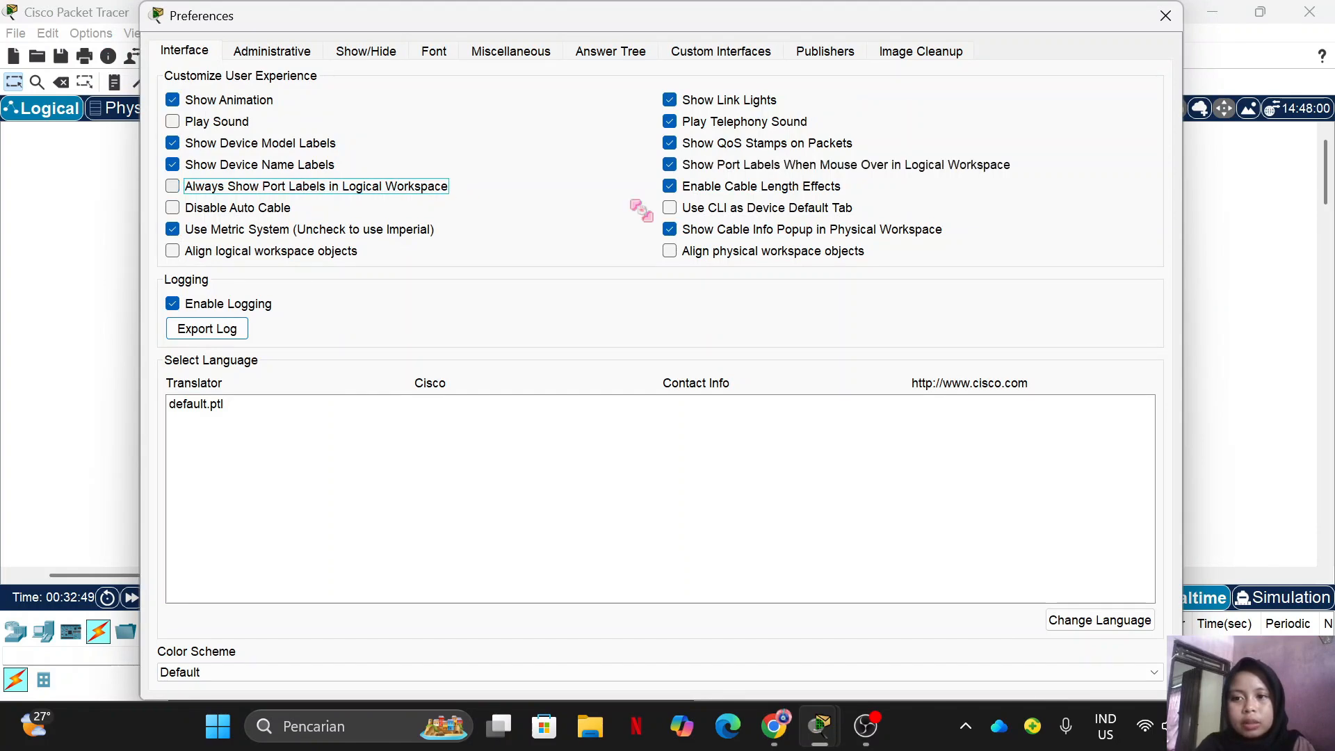
click(1165, 15)
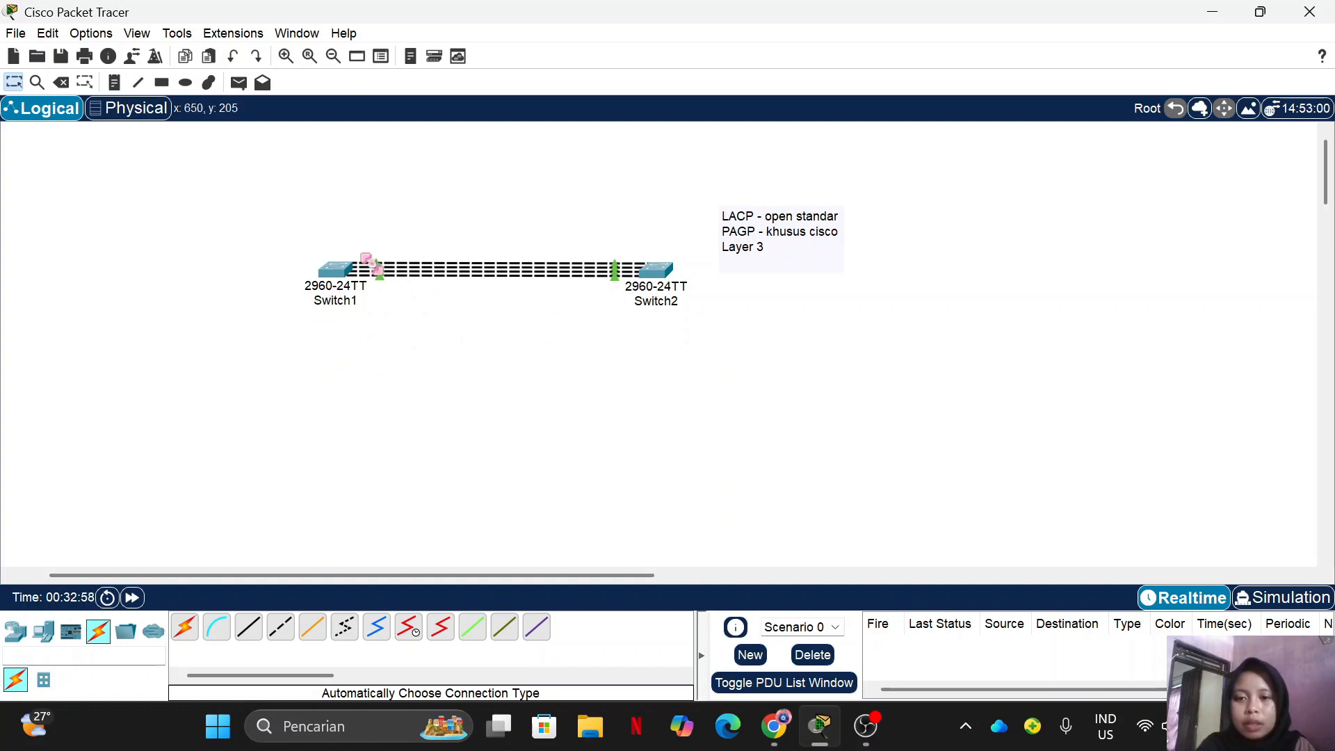
- Move the LACP/PAGP/Layer 3 note up and farther to the right of Switch2 to free space beside it
scroll(428, 441, right, 2)
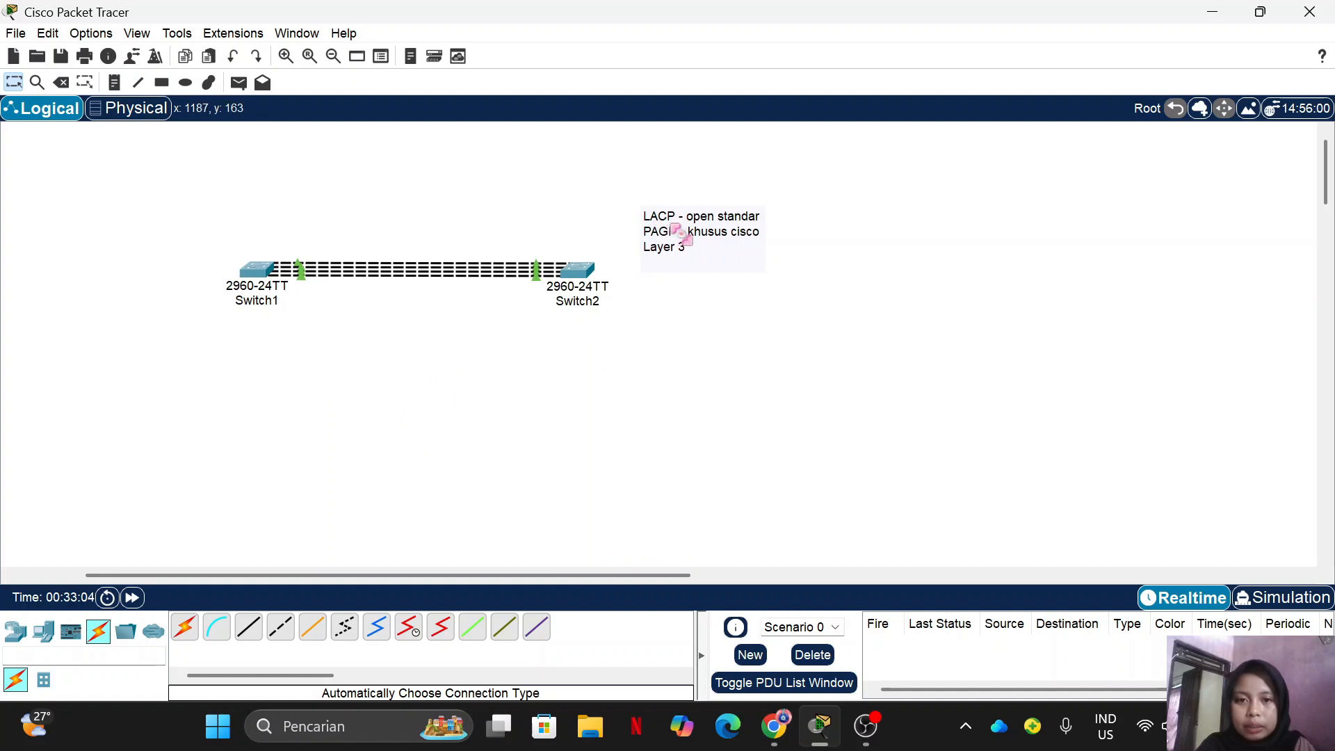
drag(681, 240, 785, 197)
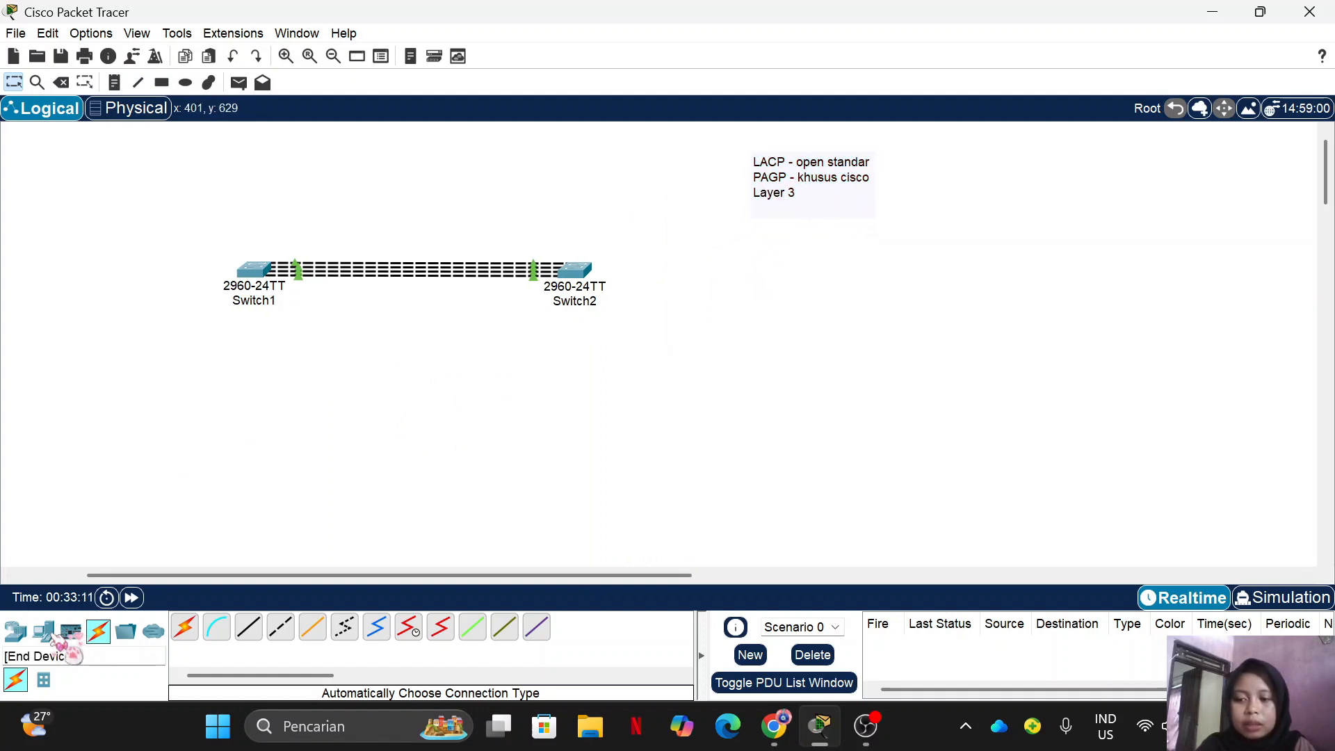
- Place a 3560-24PS multilayer switch to the right of Switch2 and rename it Multilayer Switch1
click(46, 634)
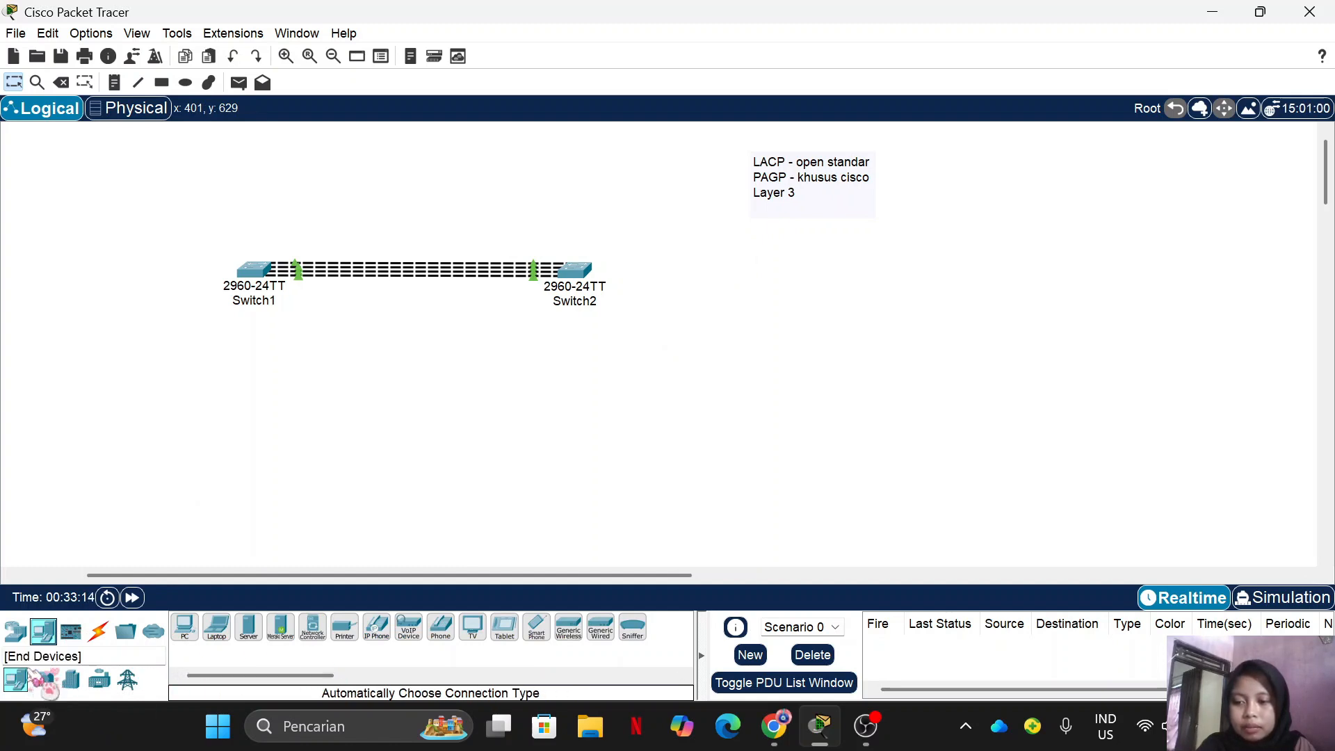
click(15, 631)
click(43, 679)
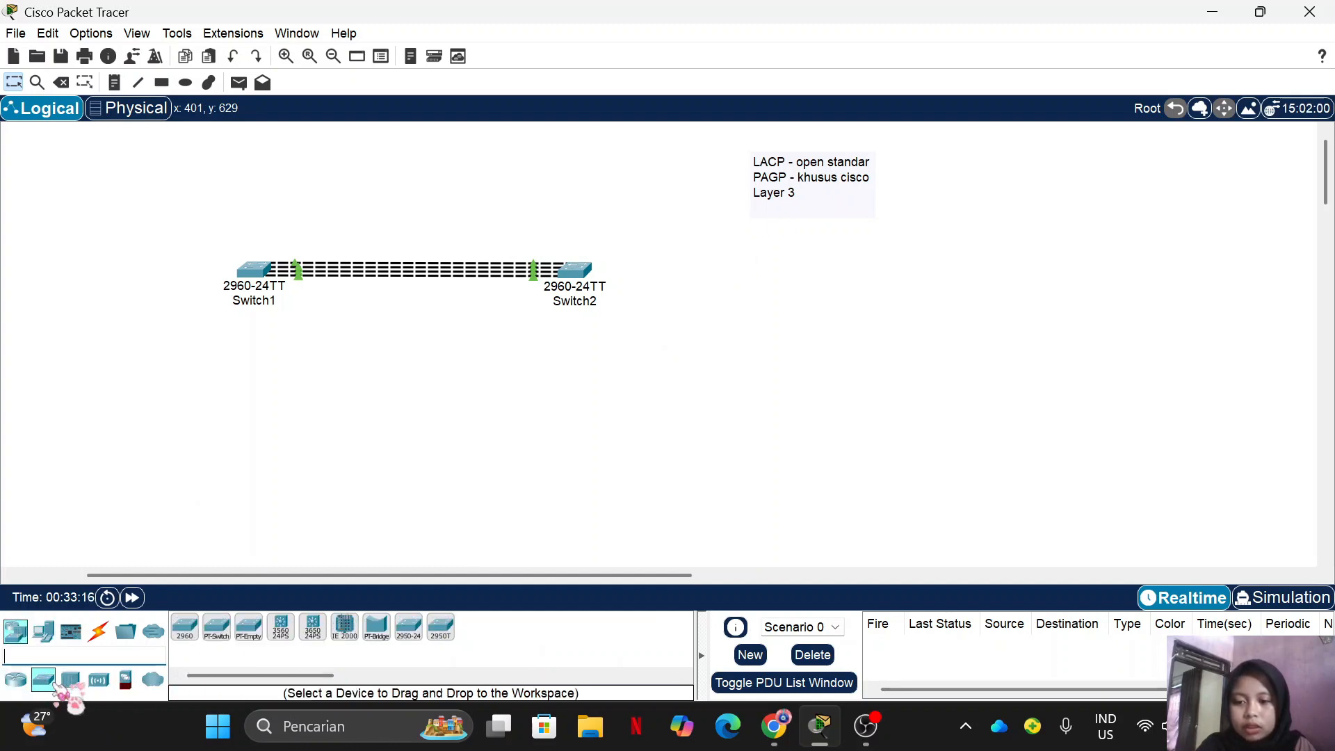
click(282, 637)
click(735, 282)
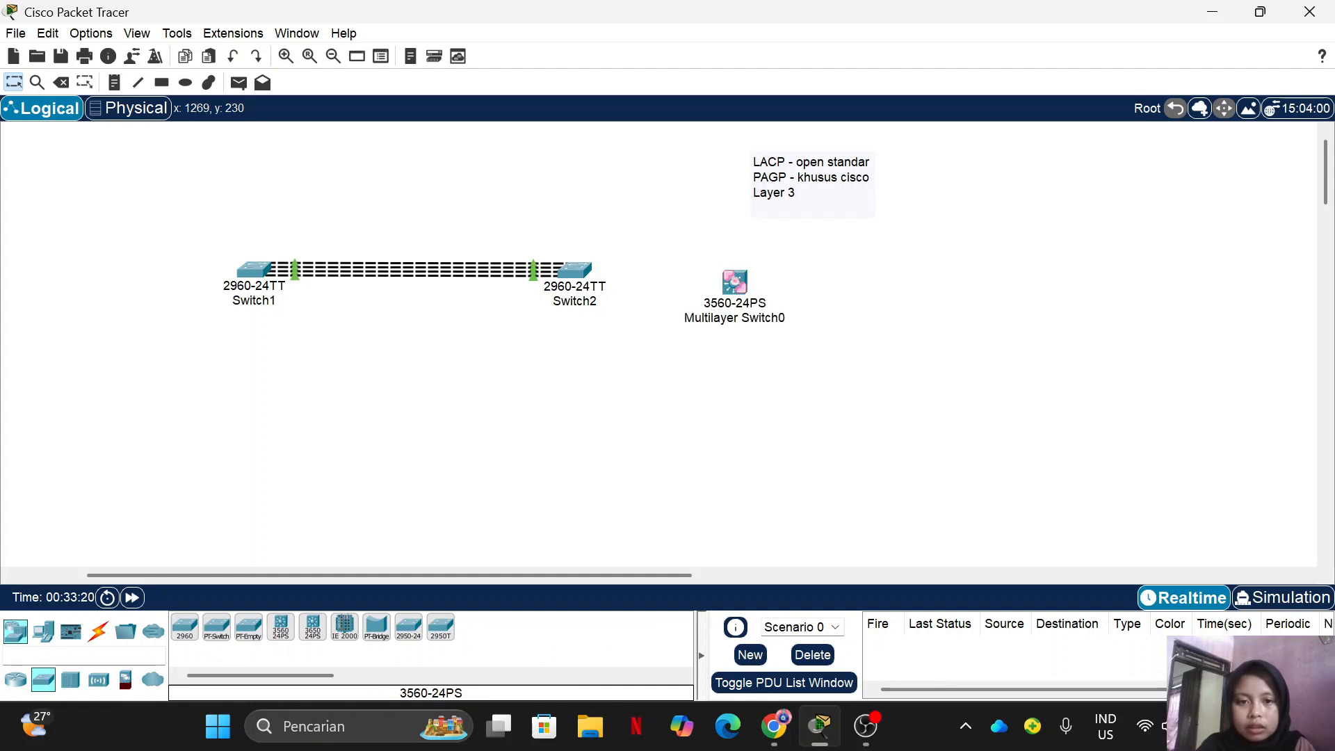
click(785, 310)
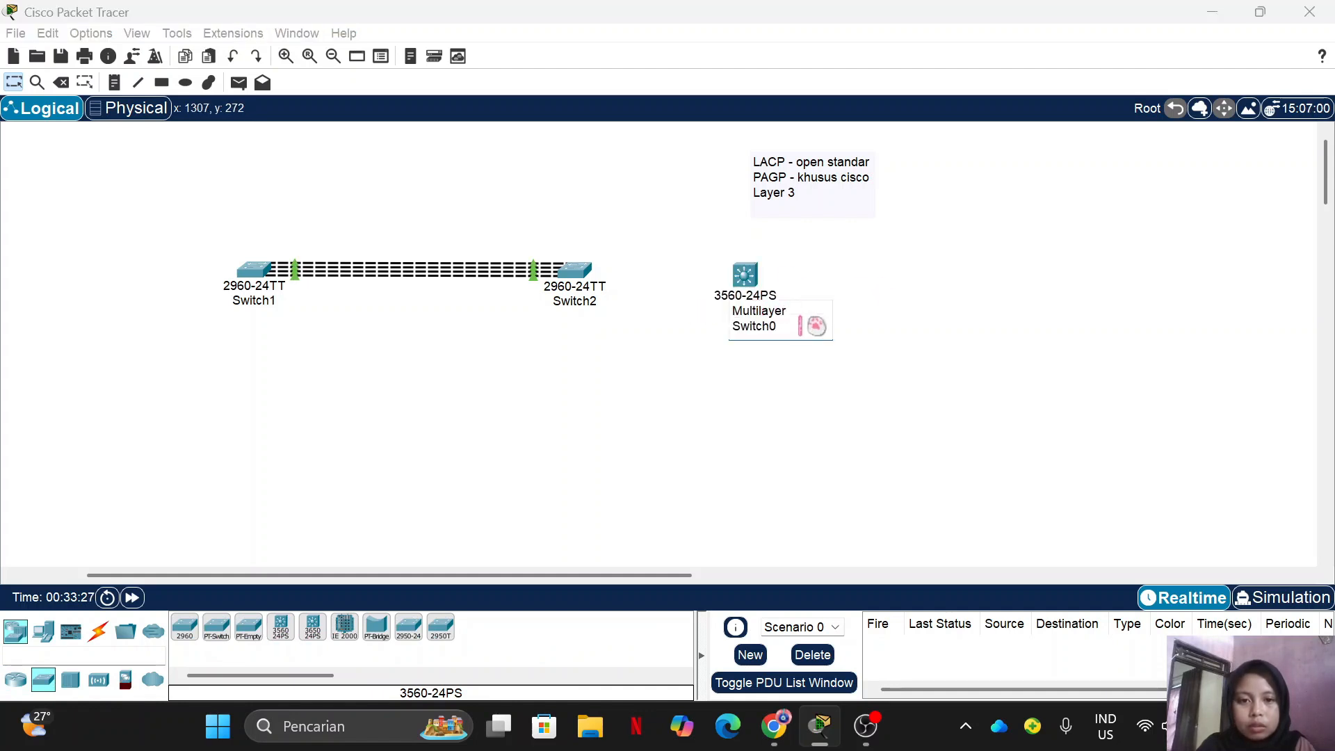
click(688, 382)
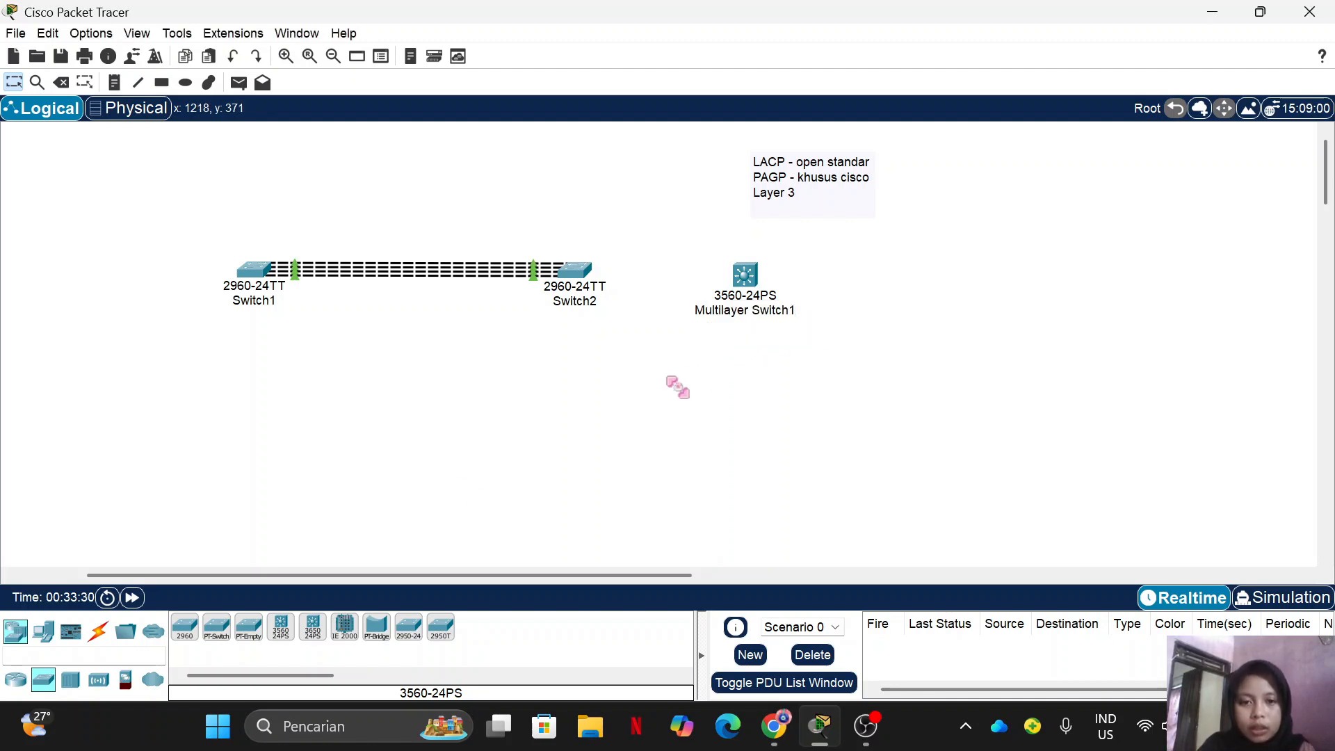
- Connect Switch2 to Multilayer Switch1 with three automatically chosen cables and shift the multilayer switch slightly to the right
click(108, 641)
click(184, 627)
click(577, 275)
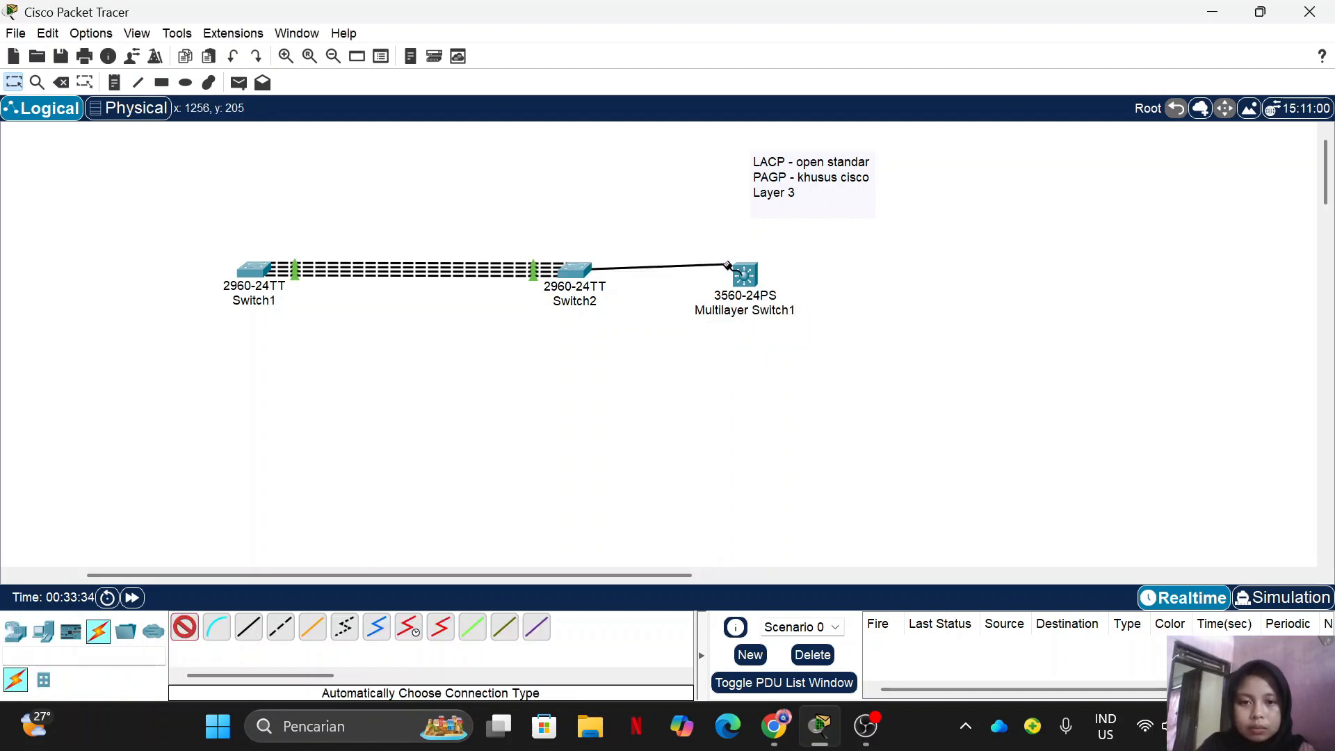
click(741, 277)
click(741, 279)
click(186, 629)
click(574, 271)
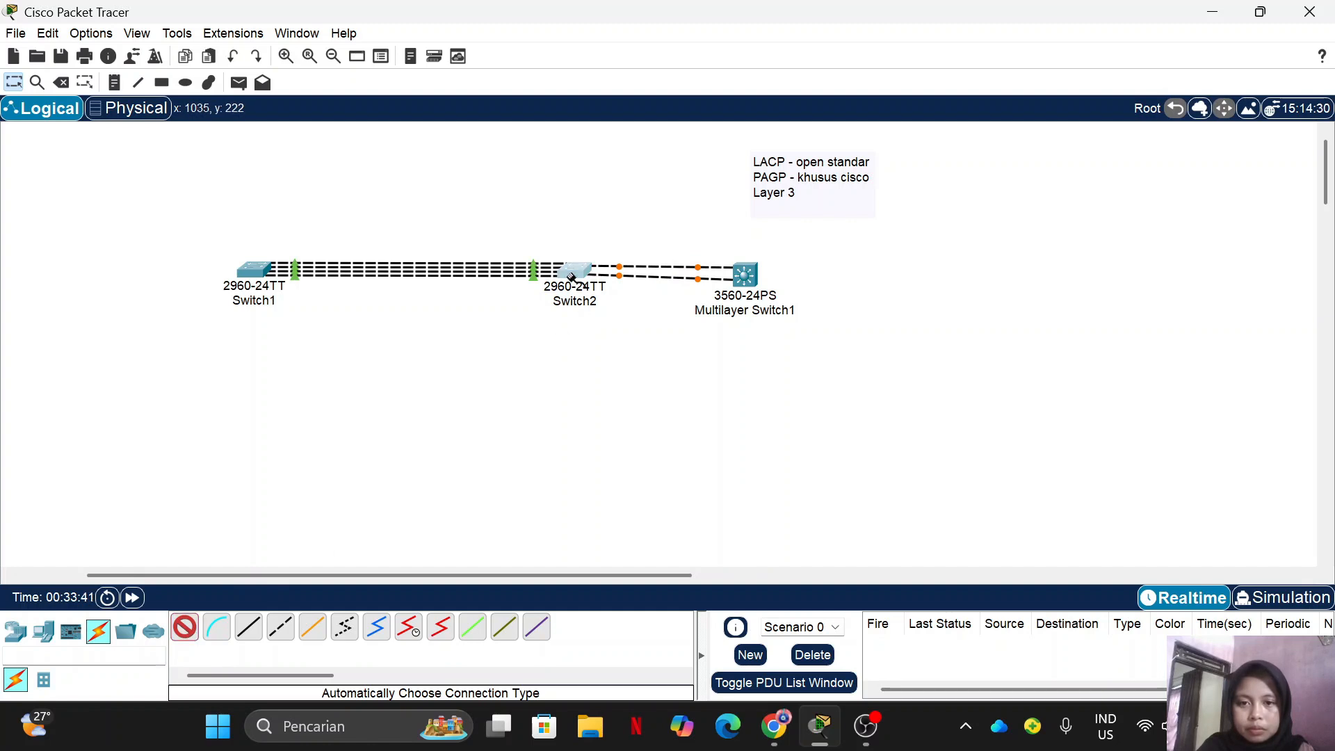
click(743, 276)
drag(745, 274, 766, 270)
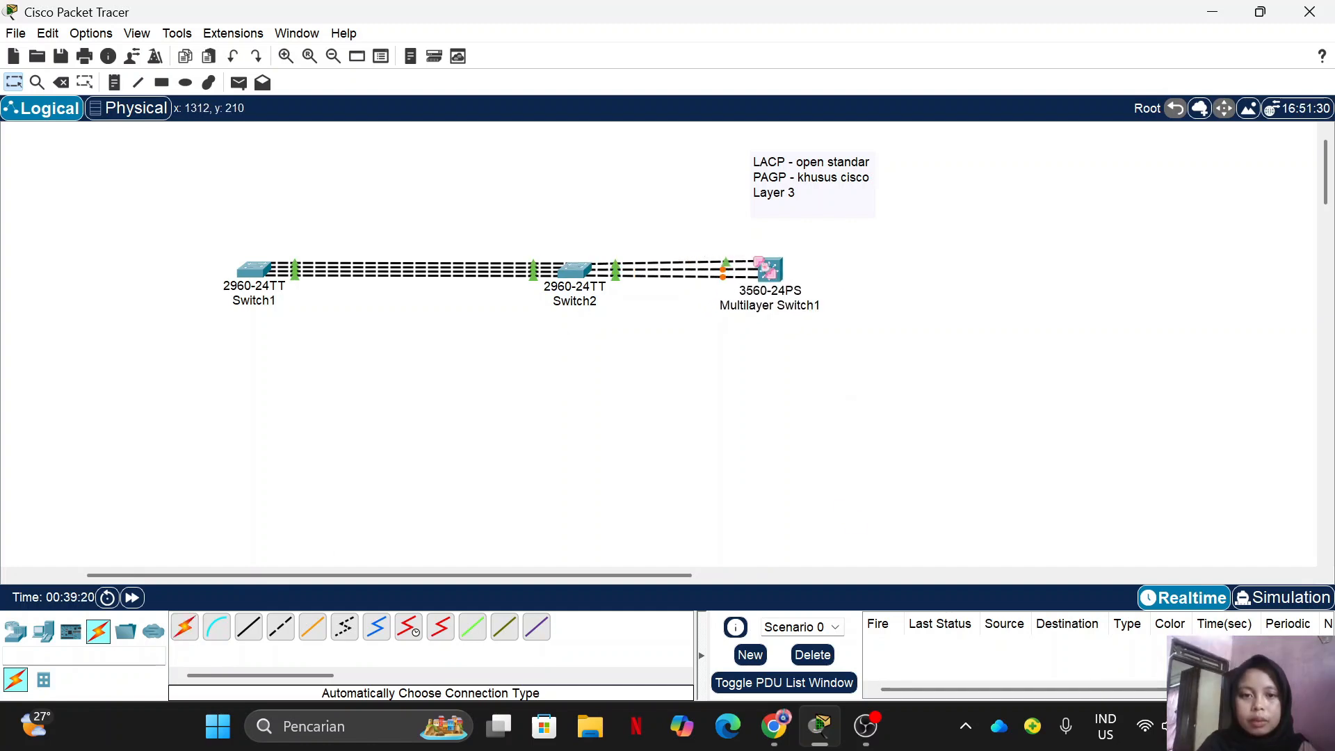
drag(774, 271, 781, 272)
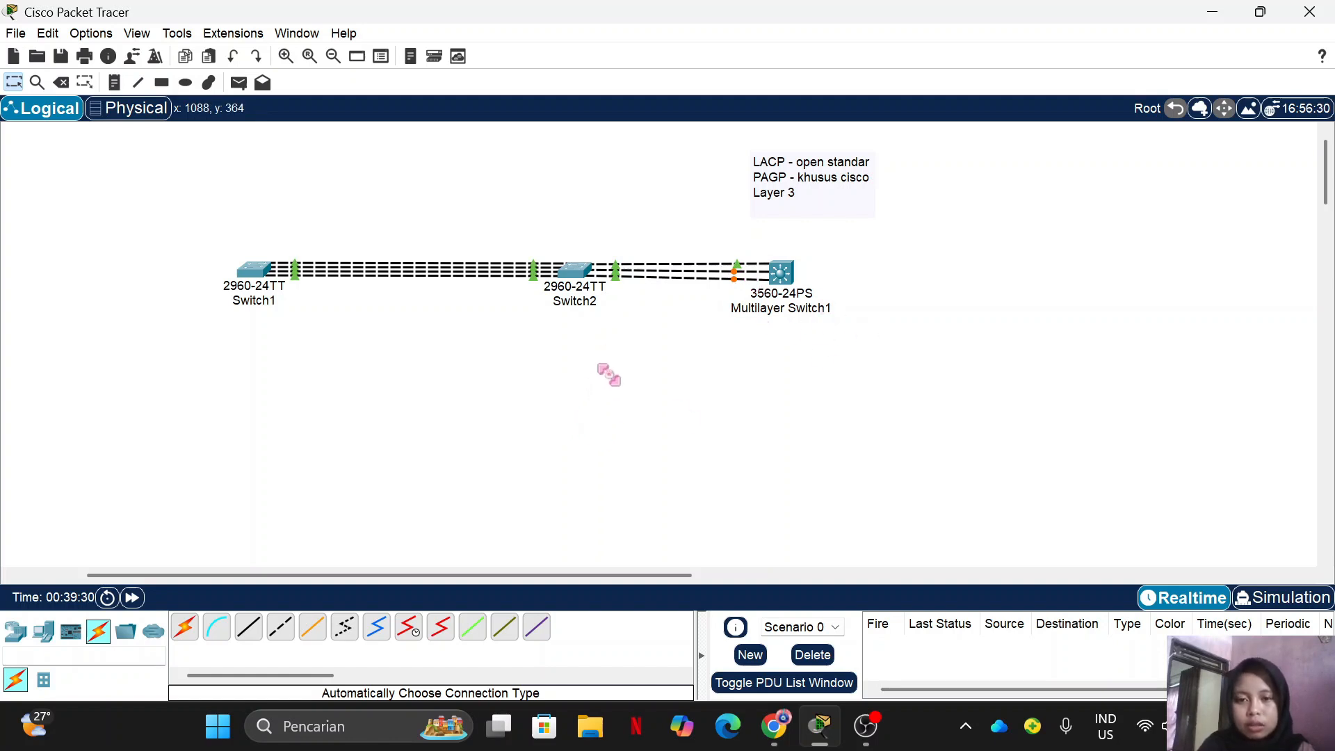
- Turn on the preference that always shows port labels in the logical workspace
scroll(573, 442, right, 5)
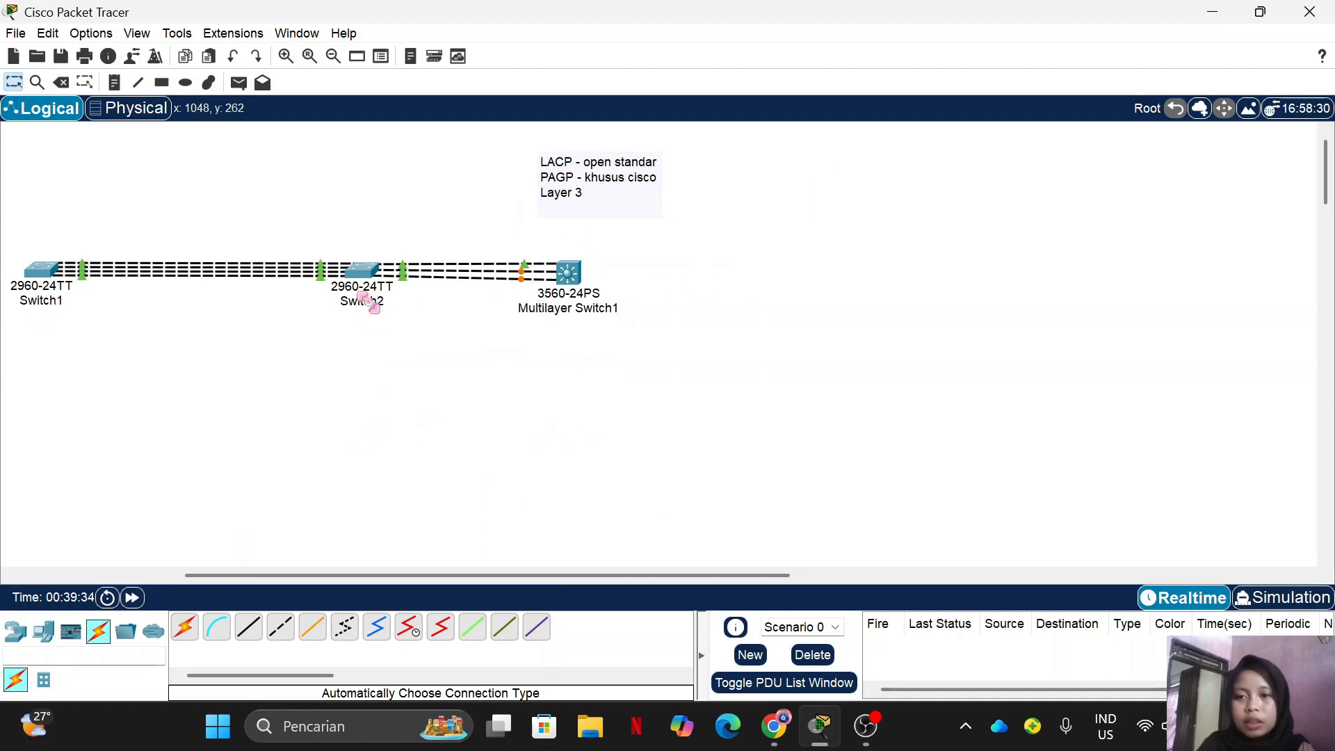
click(357, 277)
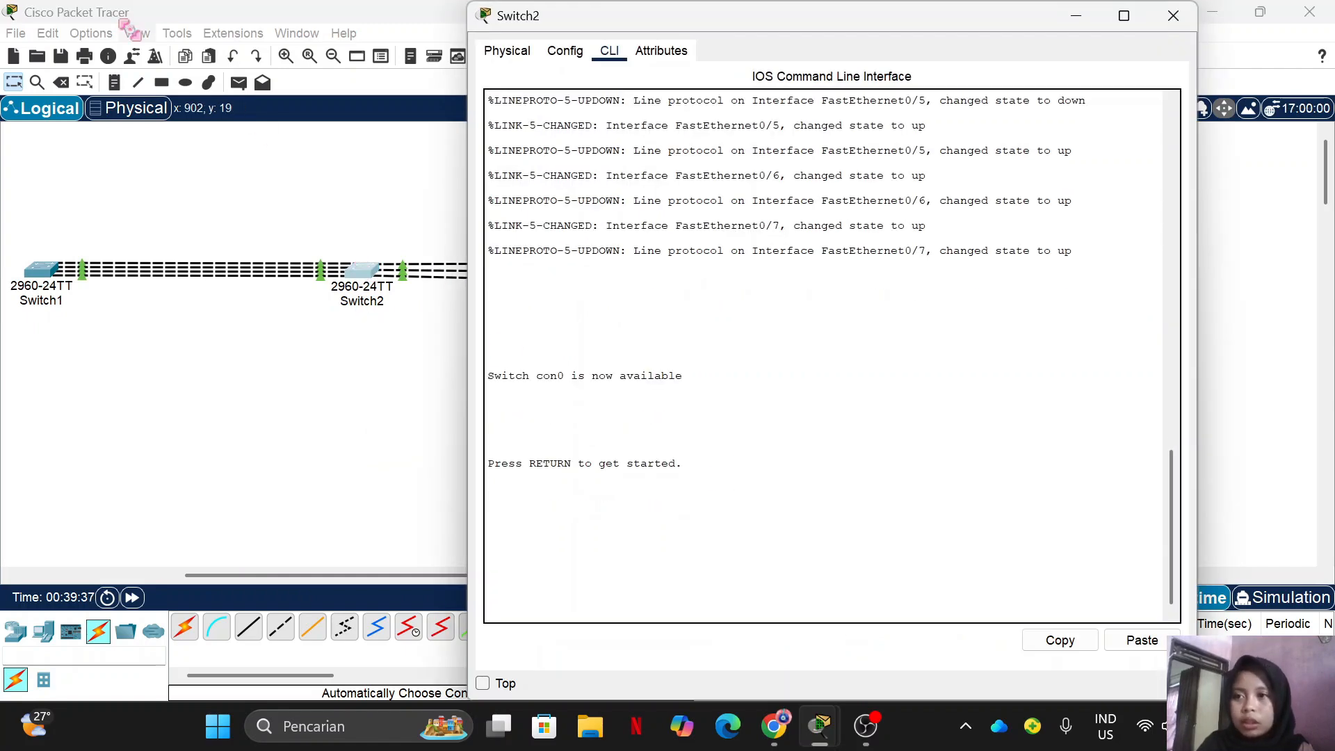
click(1076, 15)
click(82, 32)
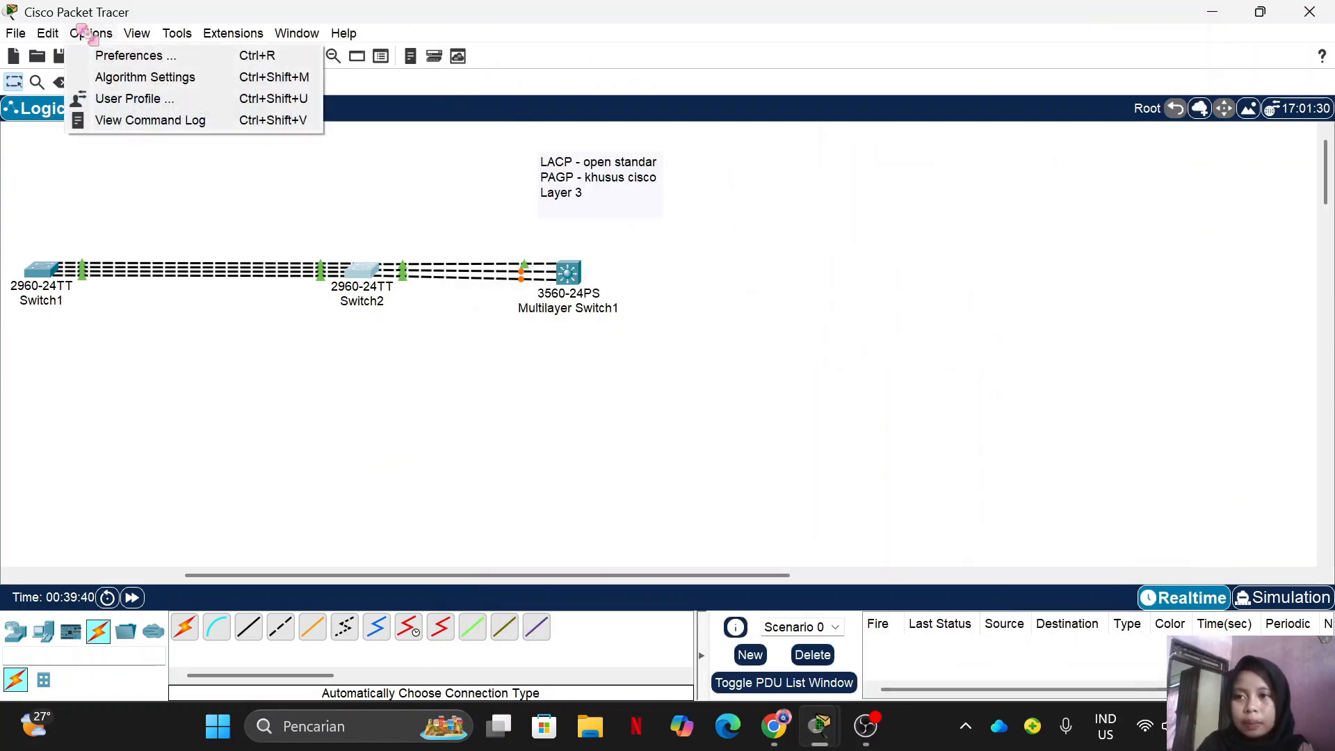
click(129, 55)
click(173, 186)
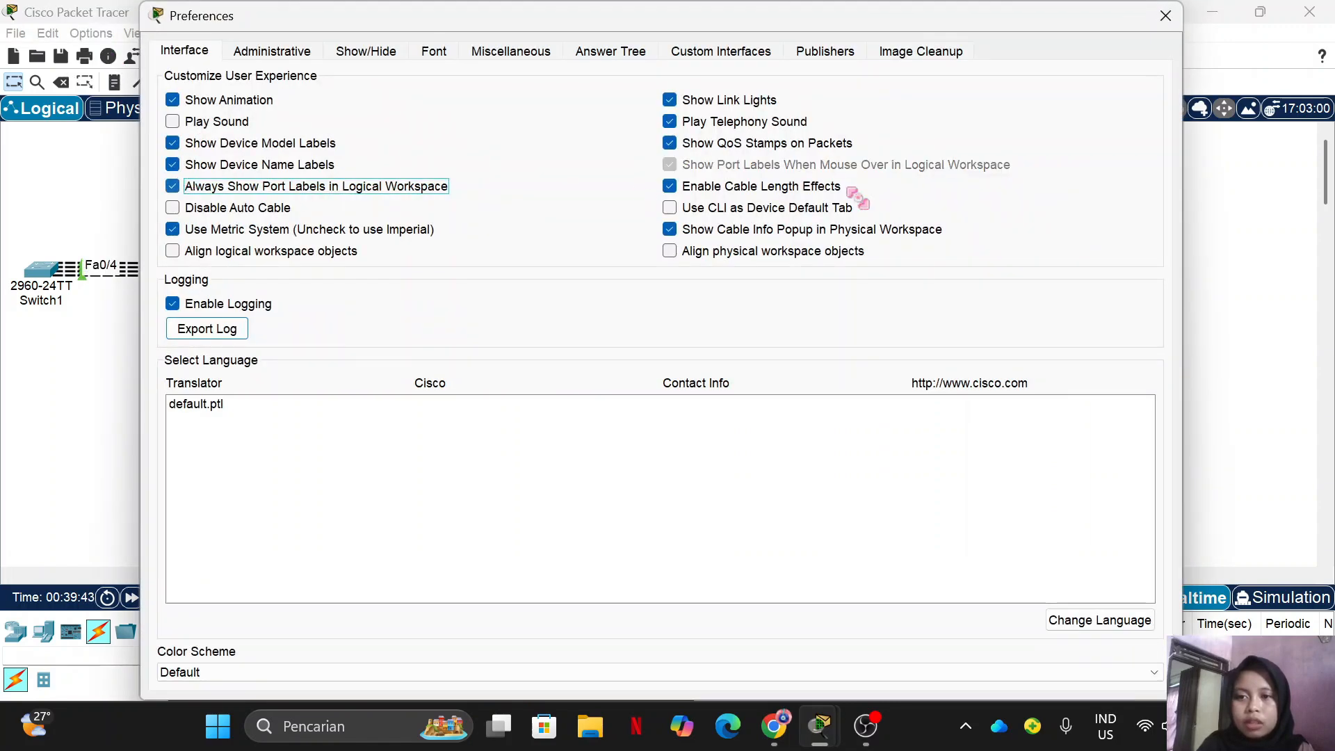
click(1166, 16)
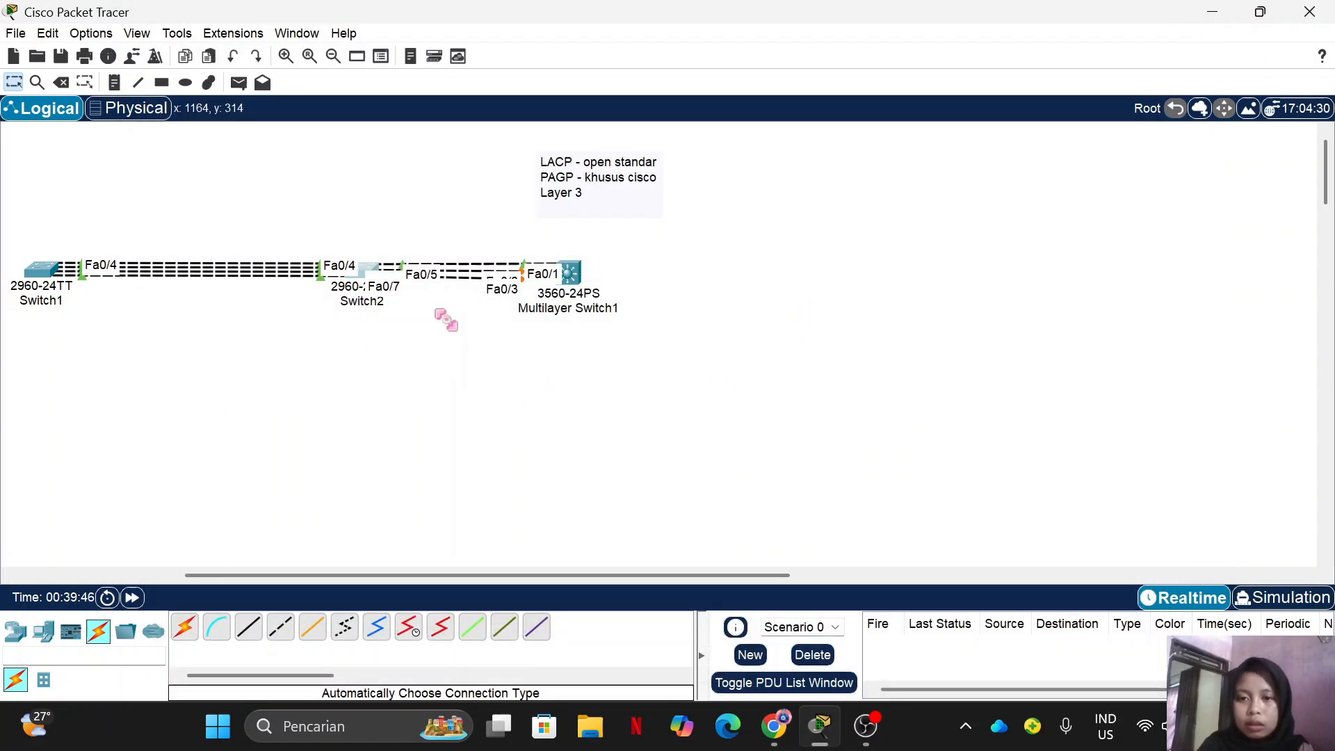
- Reopen Switch2's command line beside the topology and enter global configuration mode with ena and conf t
click(367, 268)
drag(904, 132, 1024, 16)
click(935, 590)
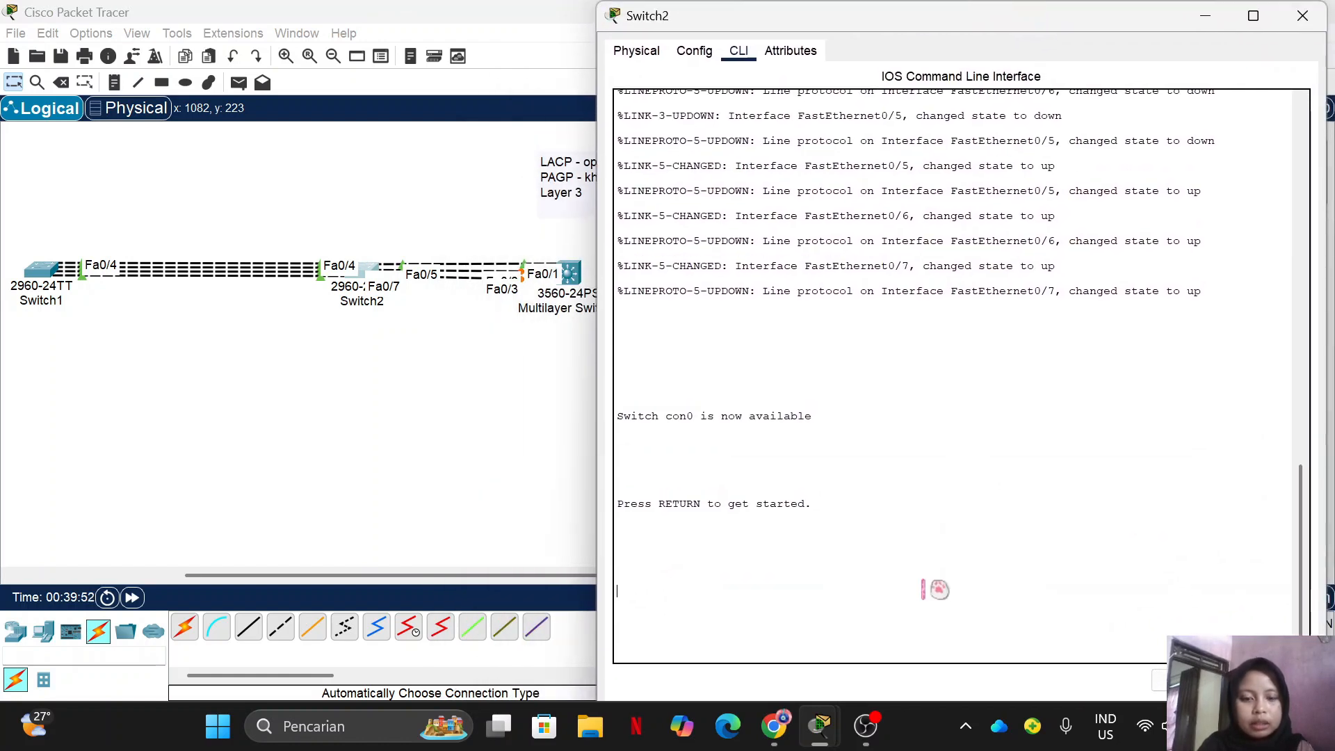
key(Return)
key(Return)
key(Return)
text(en)
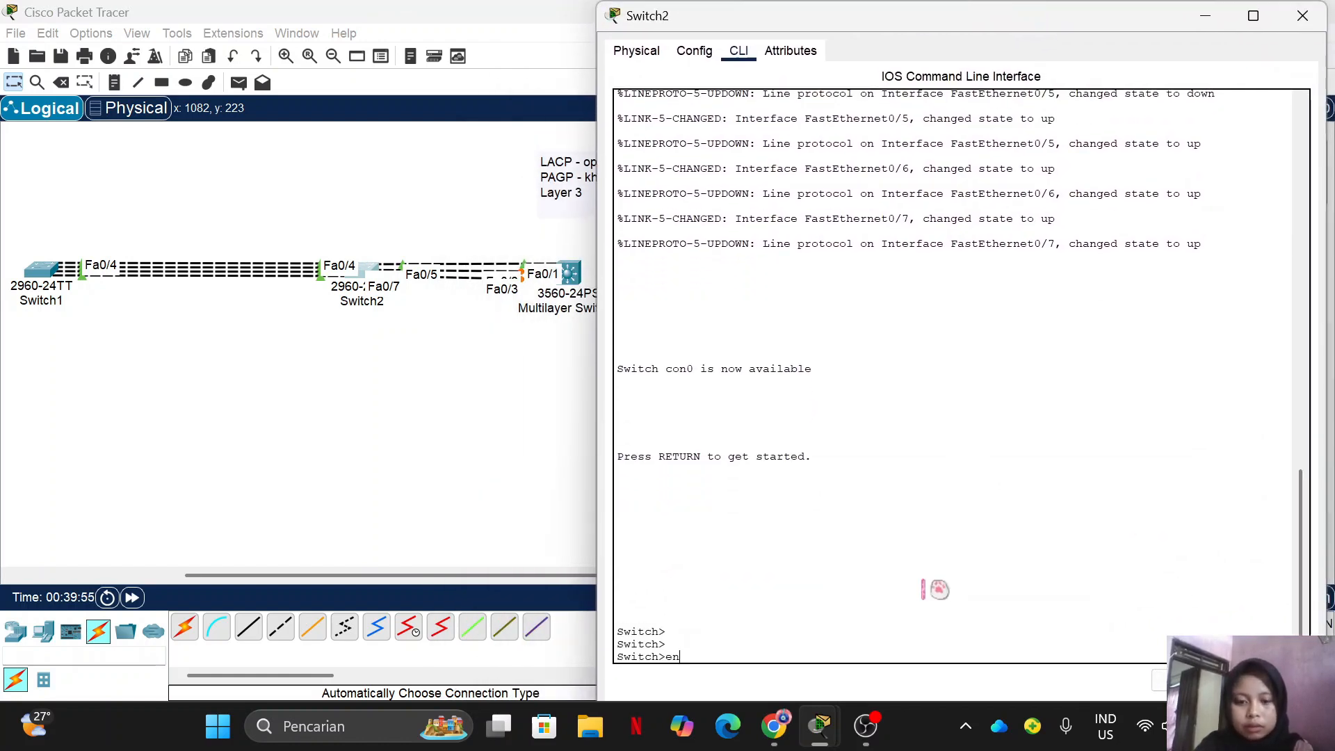
text(a)
key(Return)
key(Return)
key(Return)
key(Return)
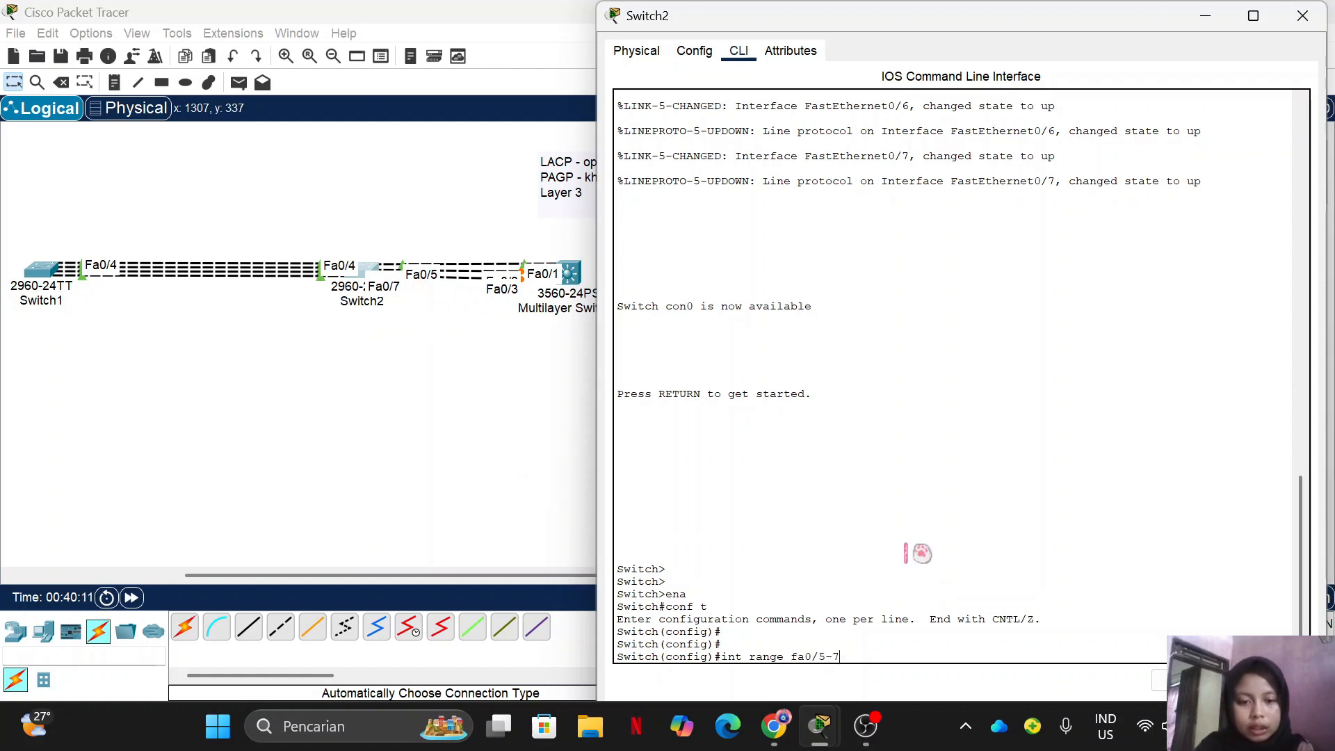
- Select interface range fa0/5-7 on Switch2 and list the channel-group 2 modes, examining the PAgP auto and desirable options
key(Return)
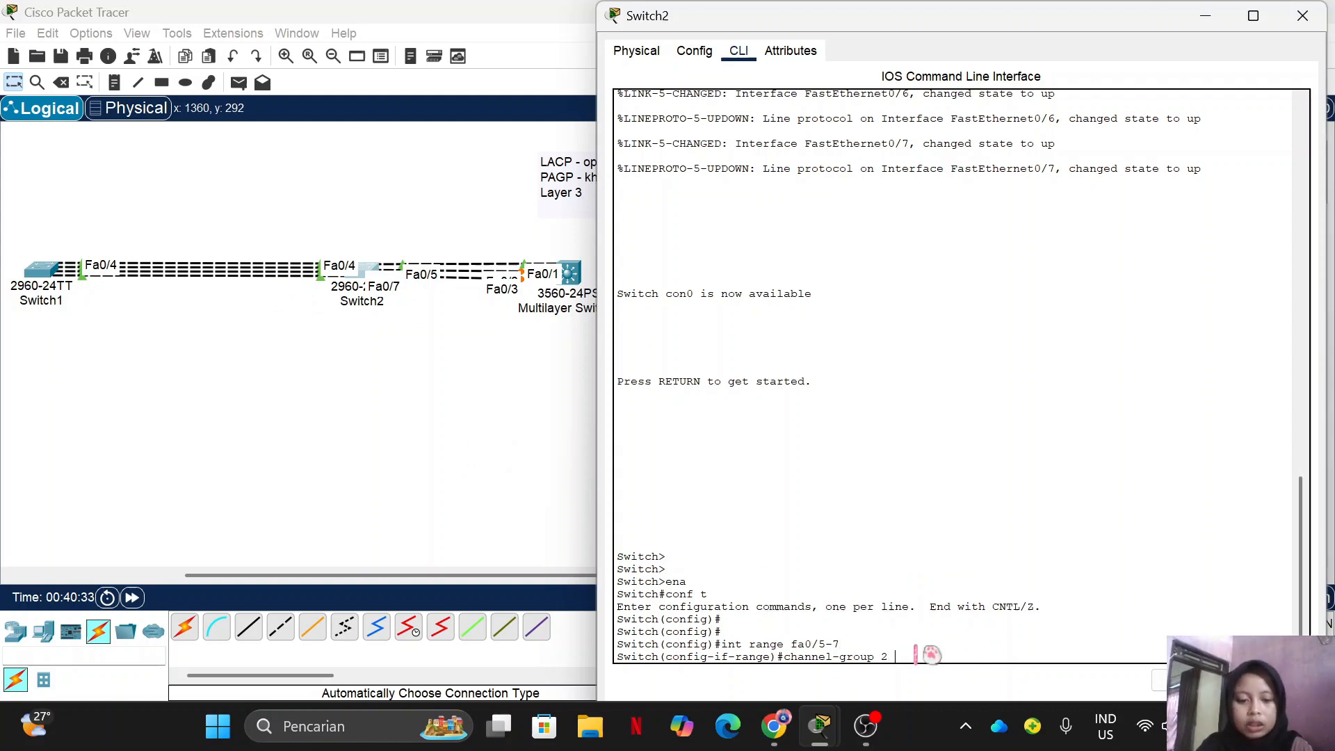
text(?)
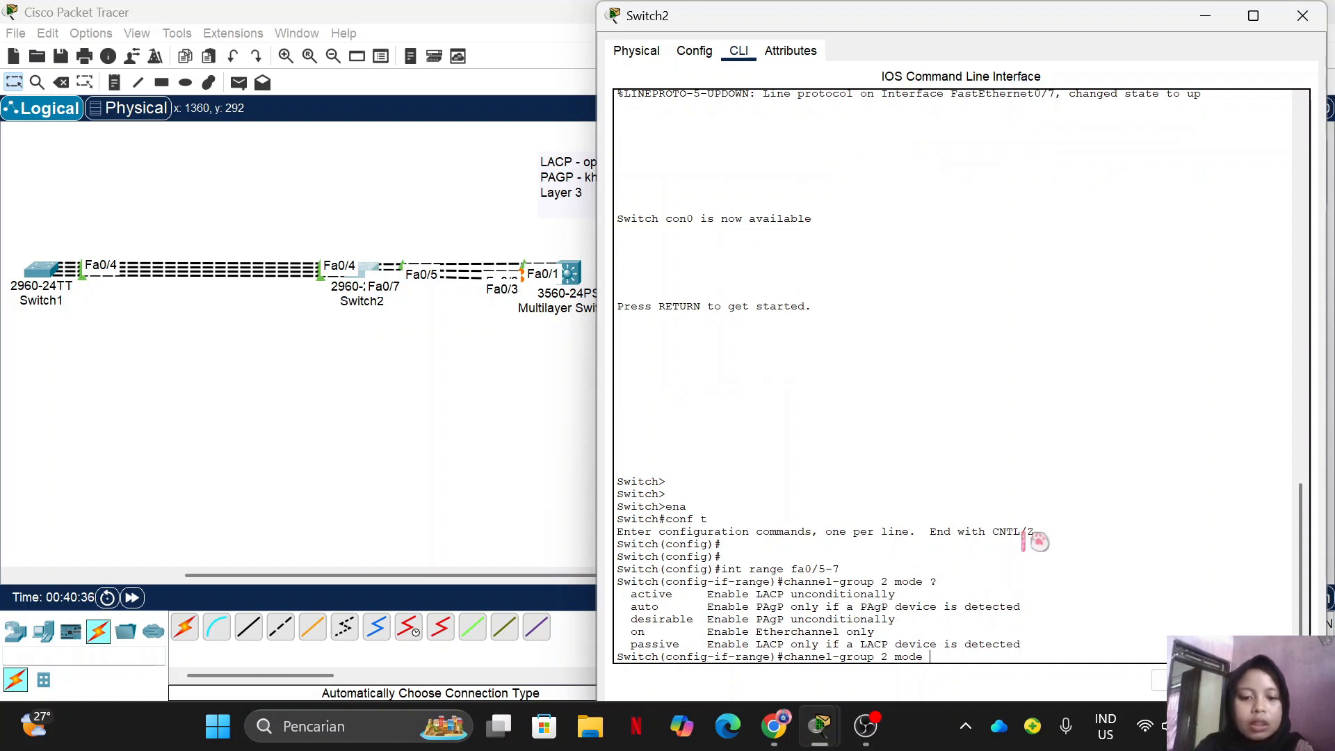
drag(631, 606, 689, 618)
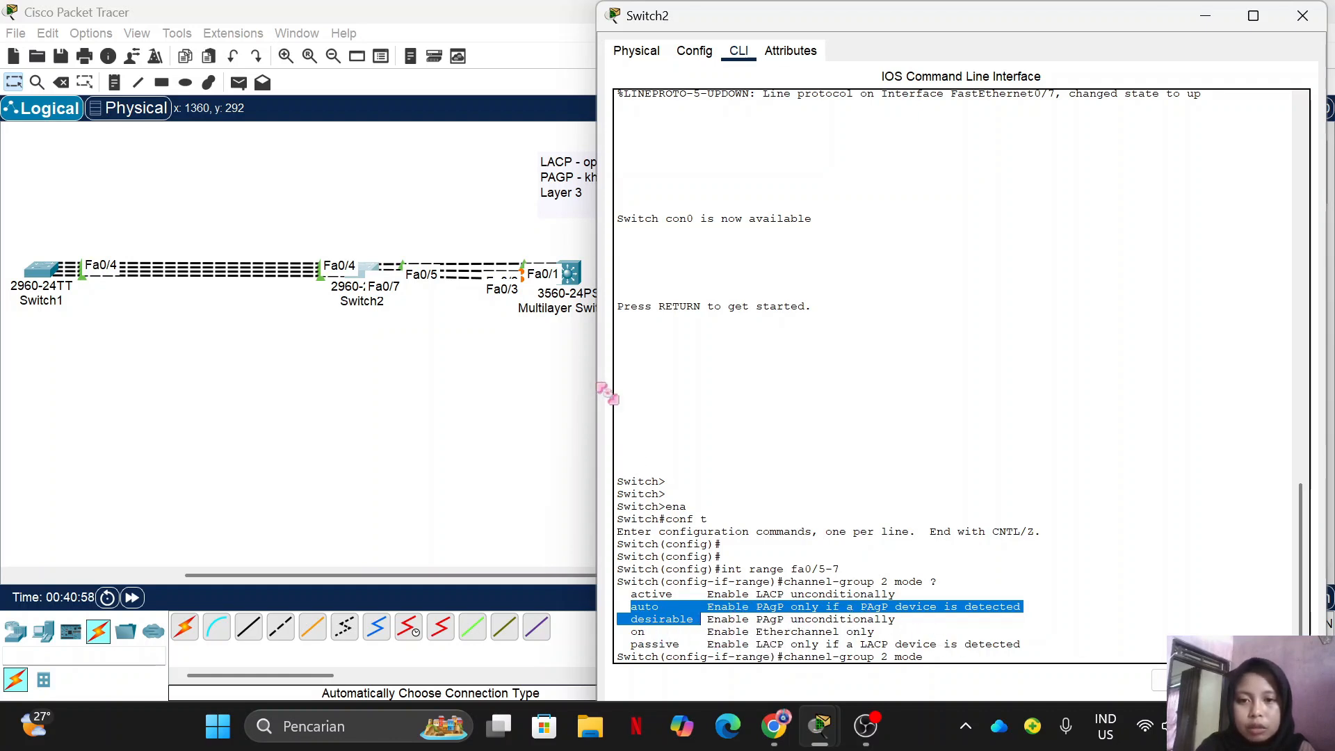
- Assign Switch2's interface range fa0/5-7 to channel group 2 in PAgP desirable mode and minimise its window
click(943, 657)
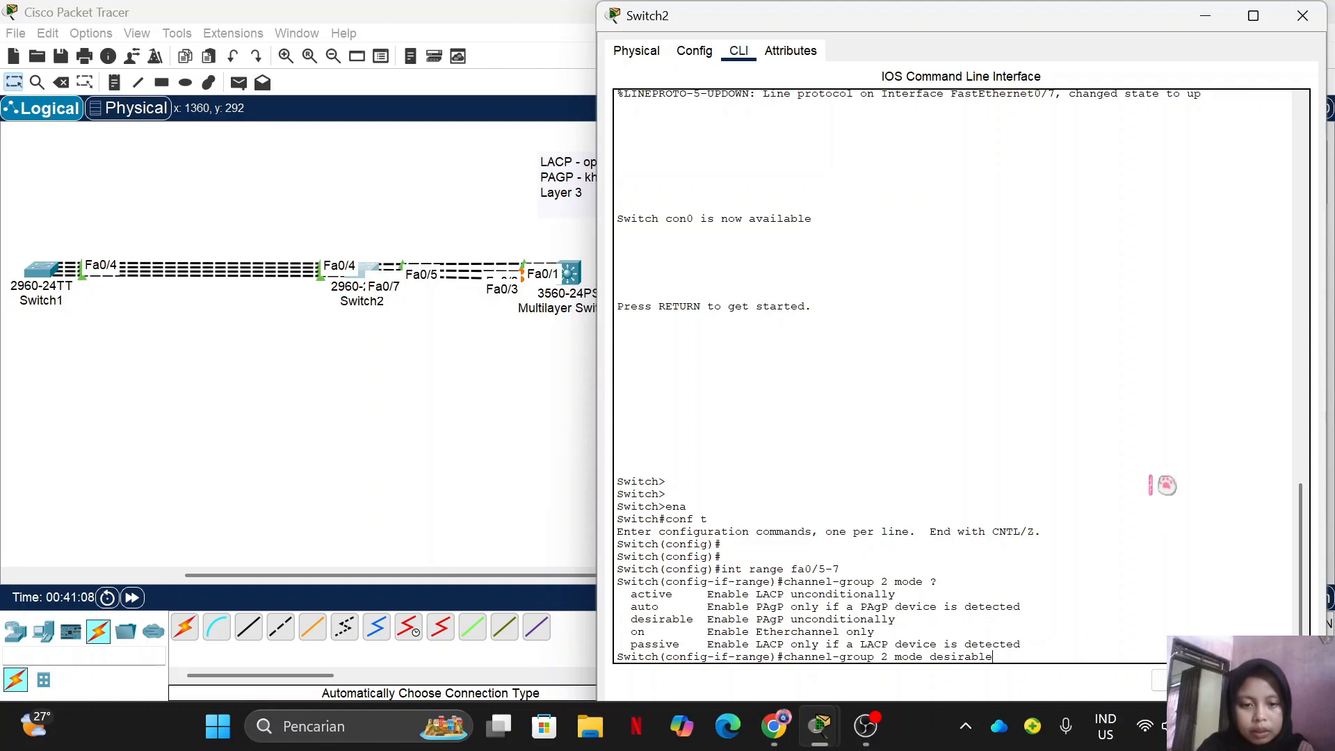
key(Return)
key(Return)
click(1206, 16)
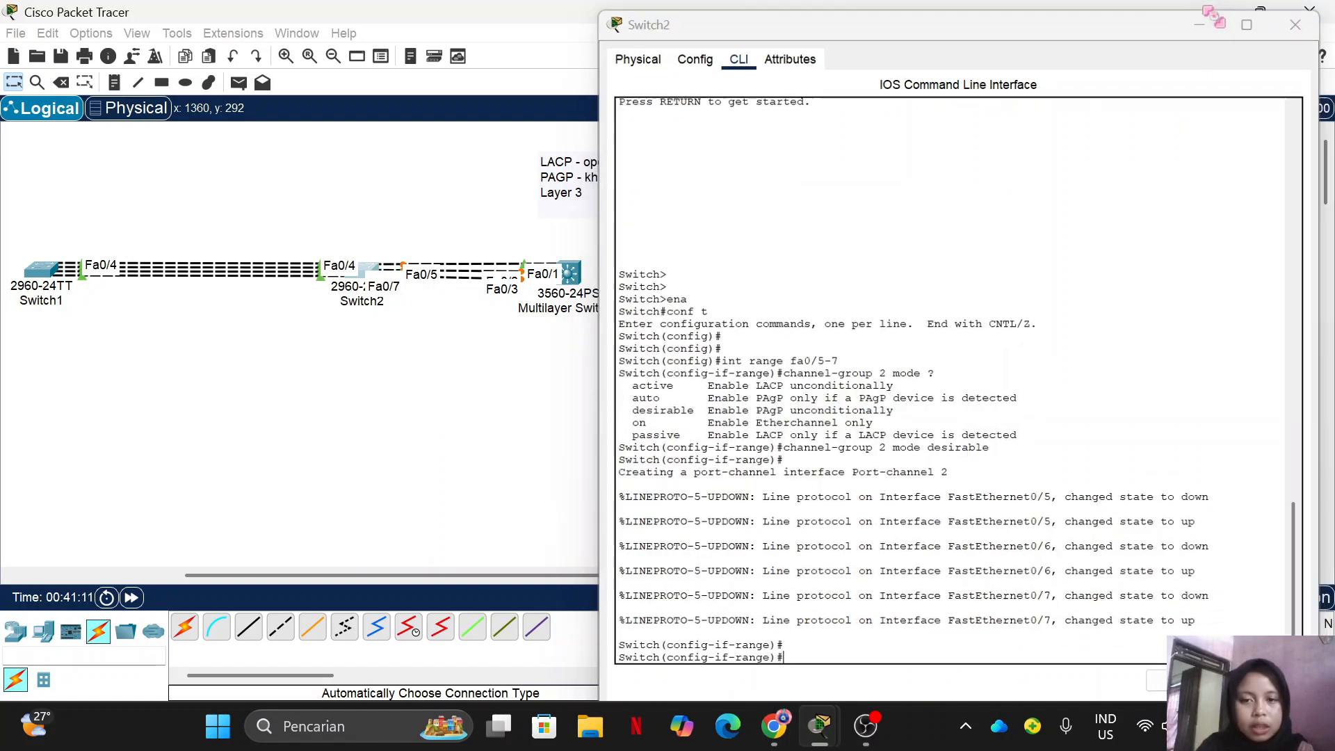
- Open Multilayer Switch1's command line and answer no to the initial configuration dialog
click(572, 272)
click(609, 50)
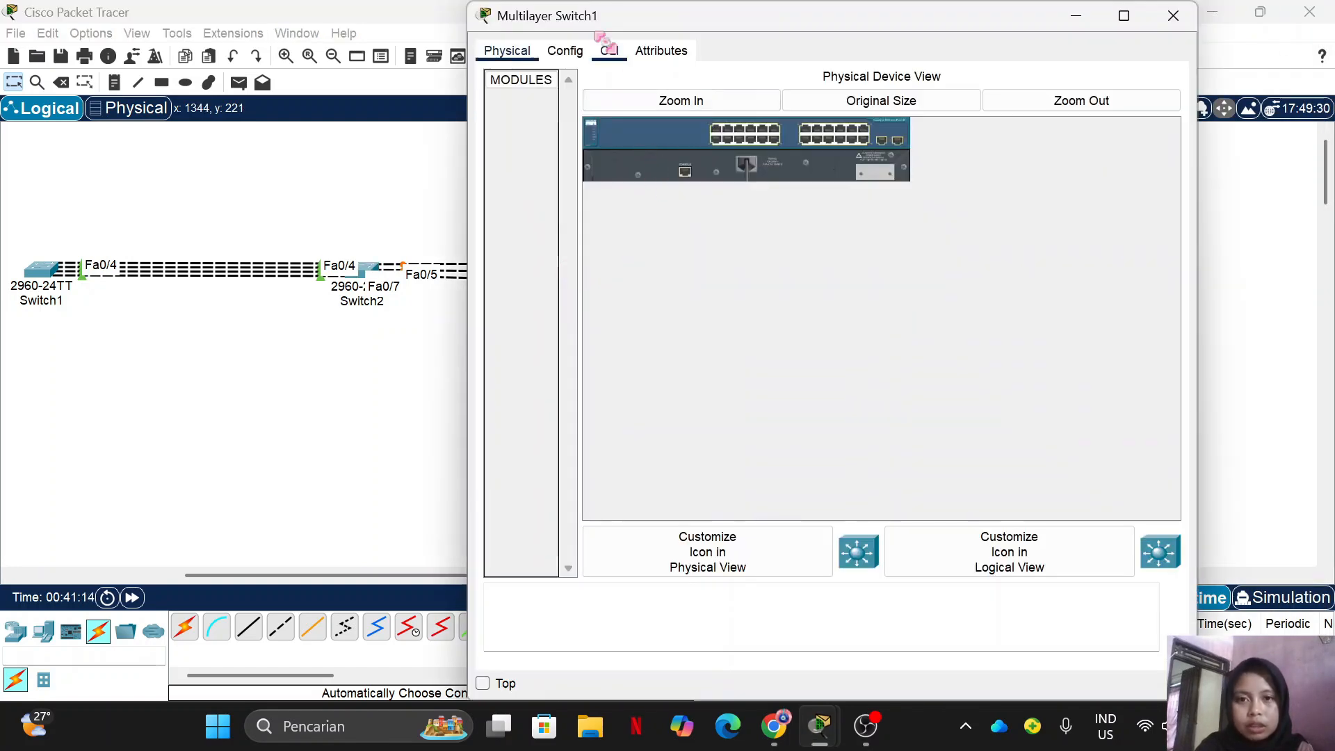
key(Return)
key(Return)
key(Return)
key(Return)
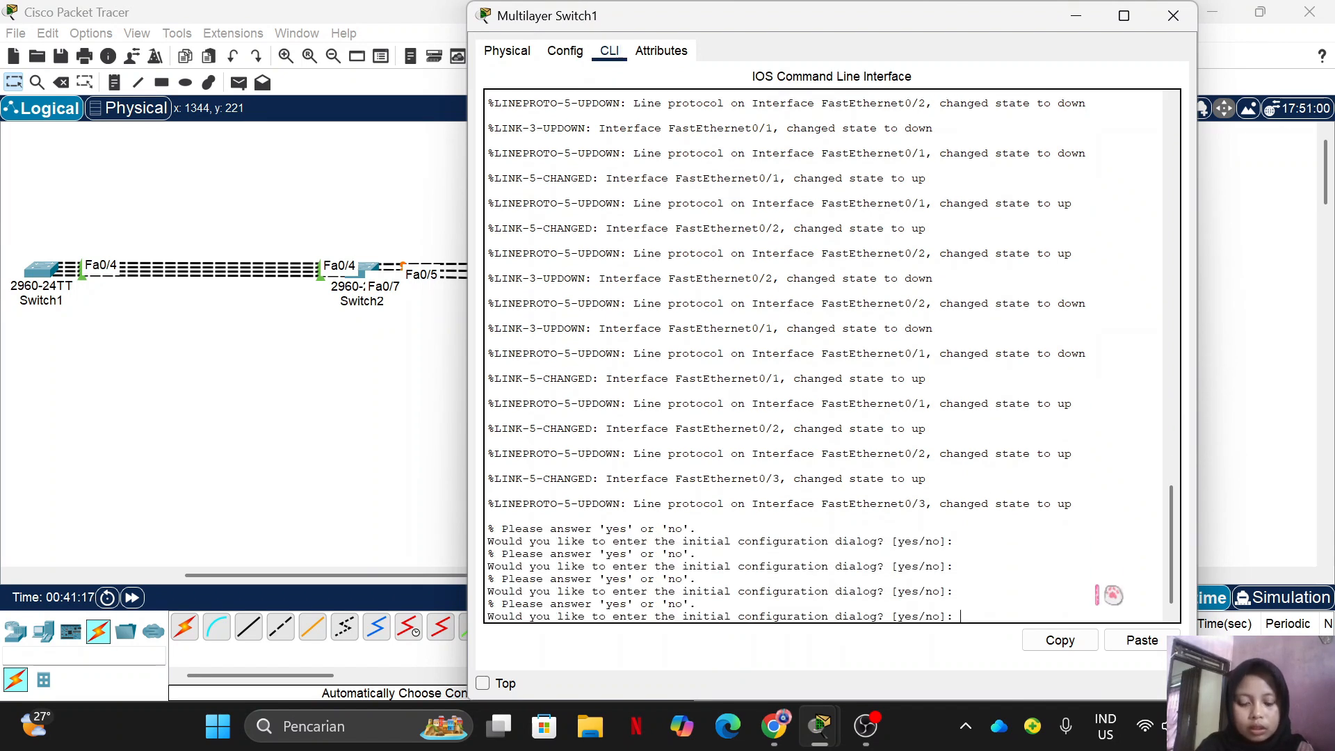
text(no)
key(Return)
key(Return)
key(Return)
- Enter privileged mode on Multilayer Switch1 with ena and global configuration mode with conf t
text(ena)
key(Return)
text(ch#c)
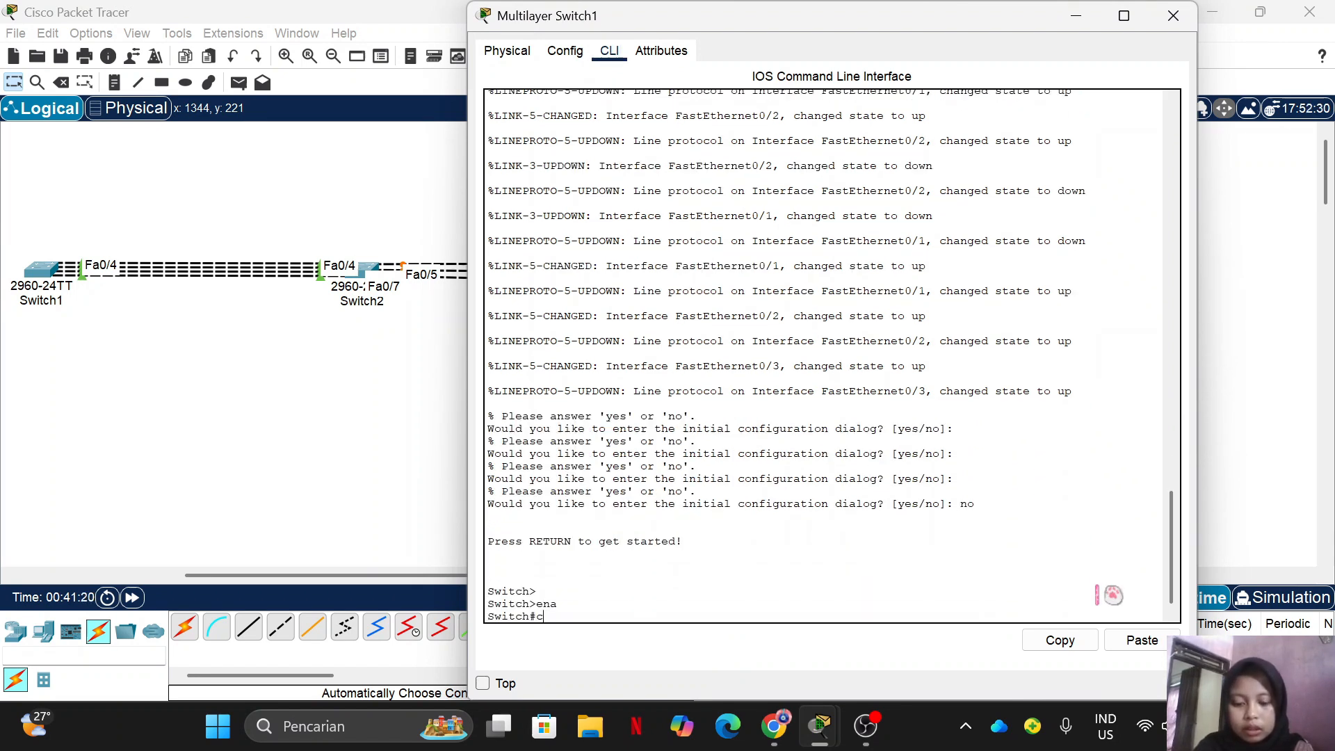
text(onf)
text(t)
key(Return)
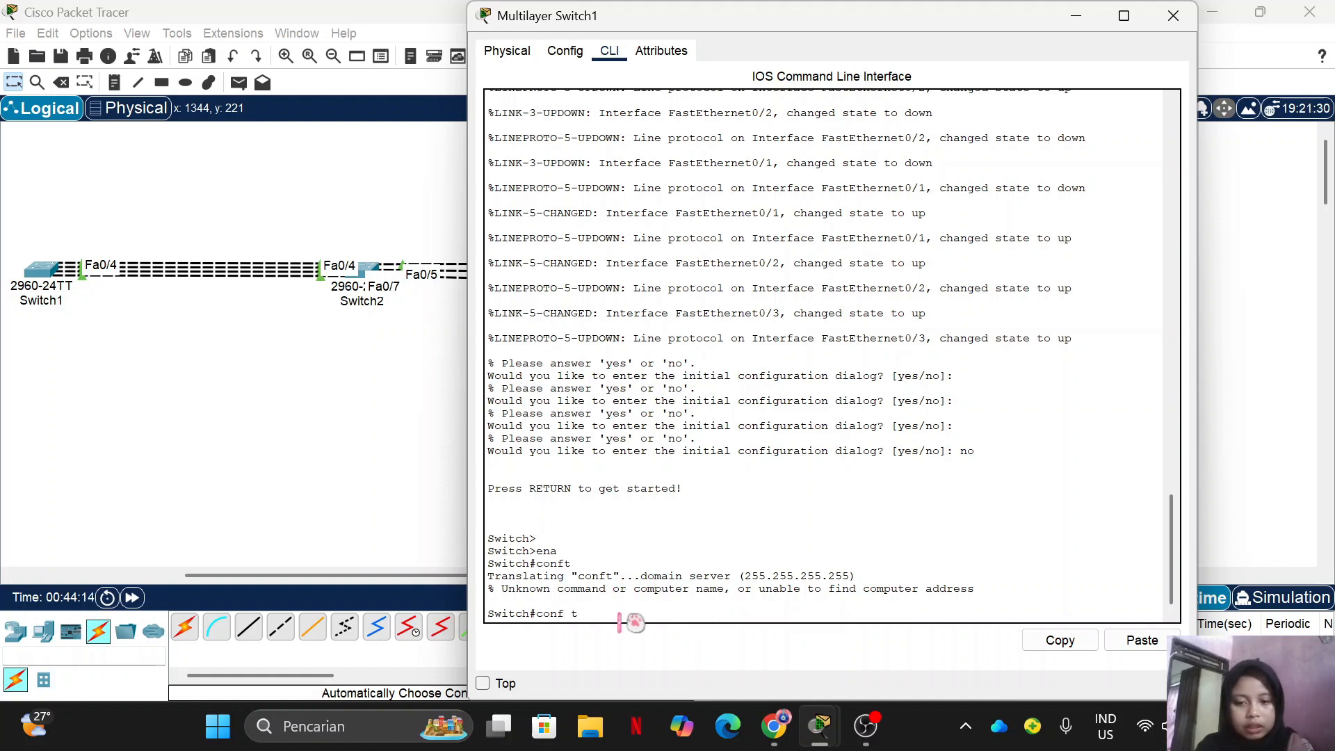
text(conf t)
key(Return)
key(Return)
key(Return)
- Select interface range fa0/1-3 on Multilayer Switch1 and try to set it to trunk with switchport mode trunk
scroll(253, 381, right, 5)
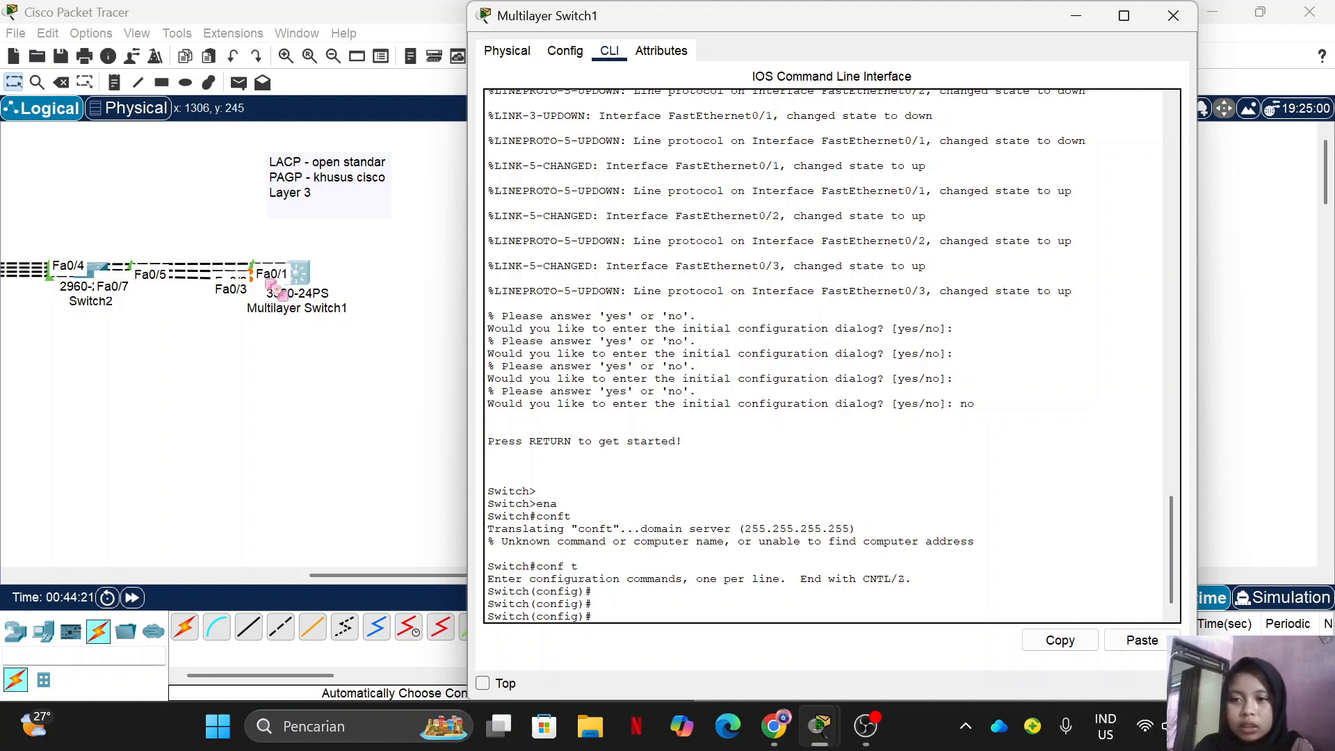
text(int range f0/1-3)
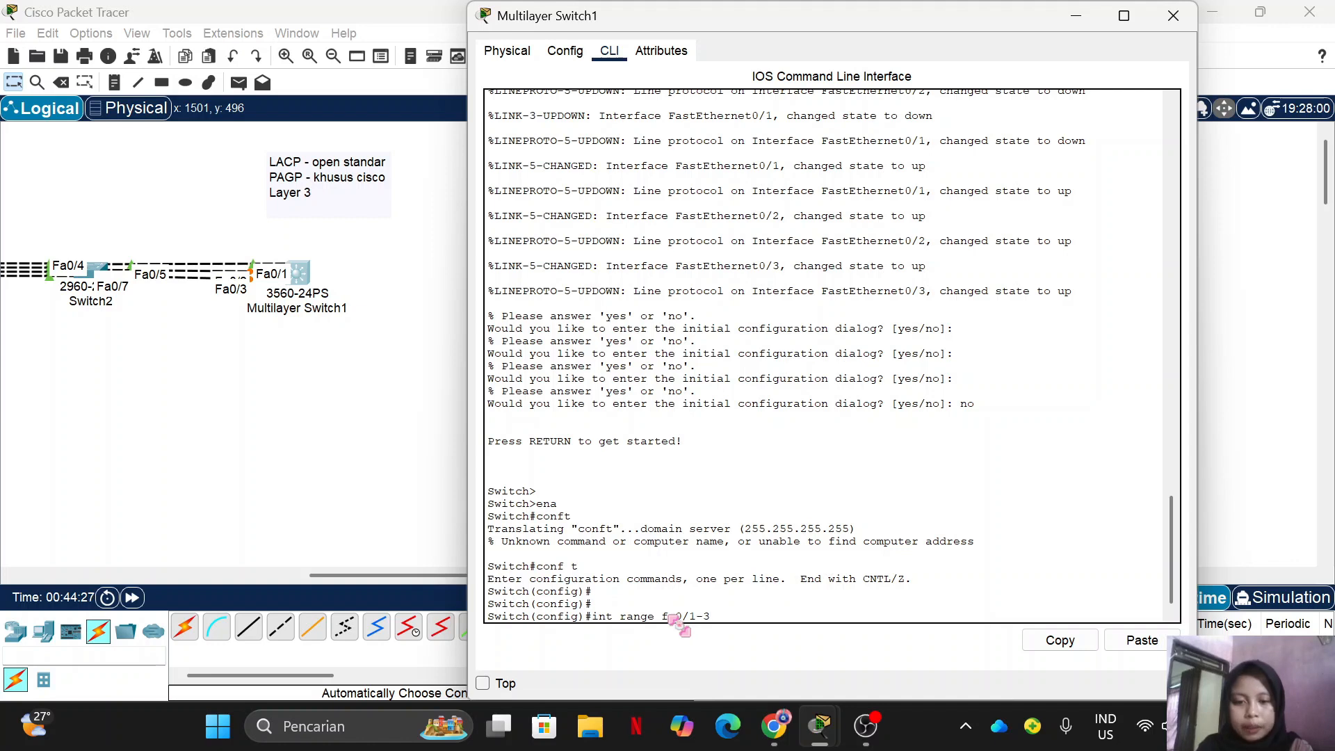
key(Return)
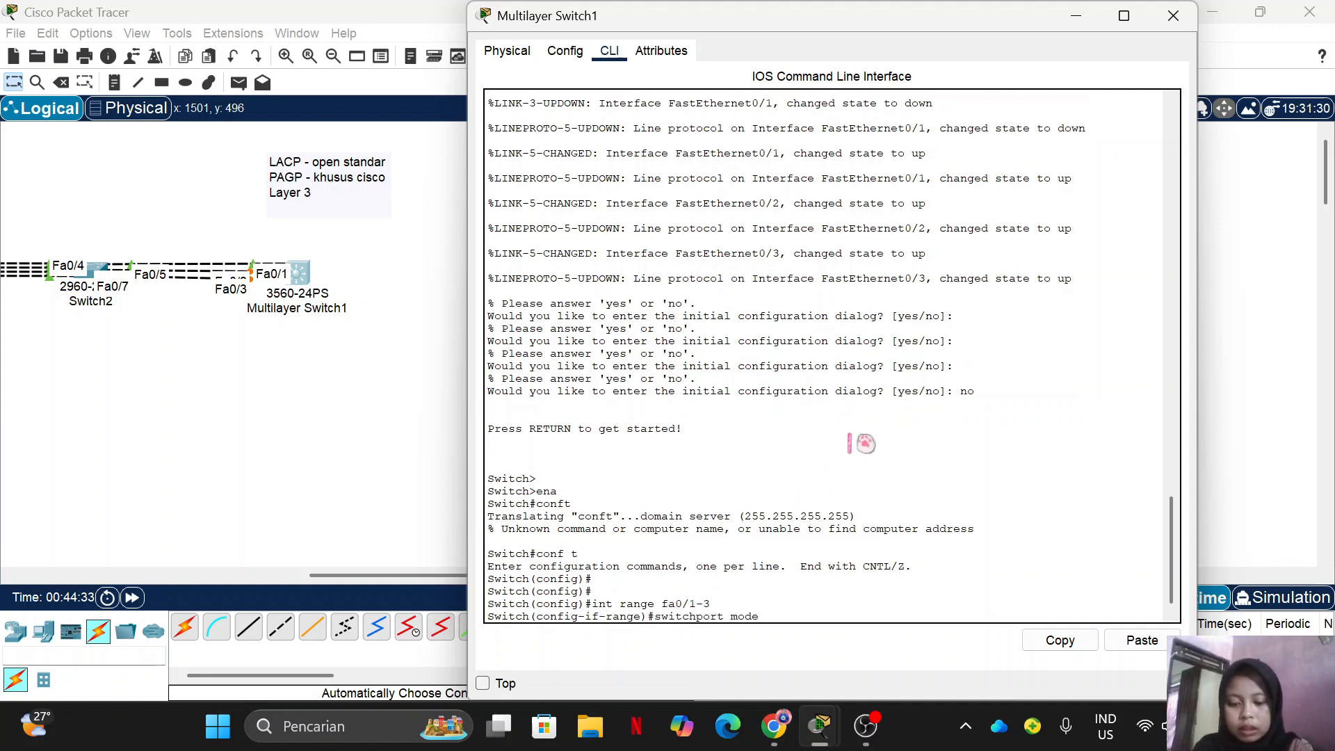
text(switchport mode trunk)
key(Return)
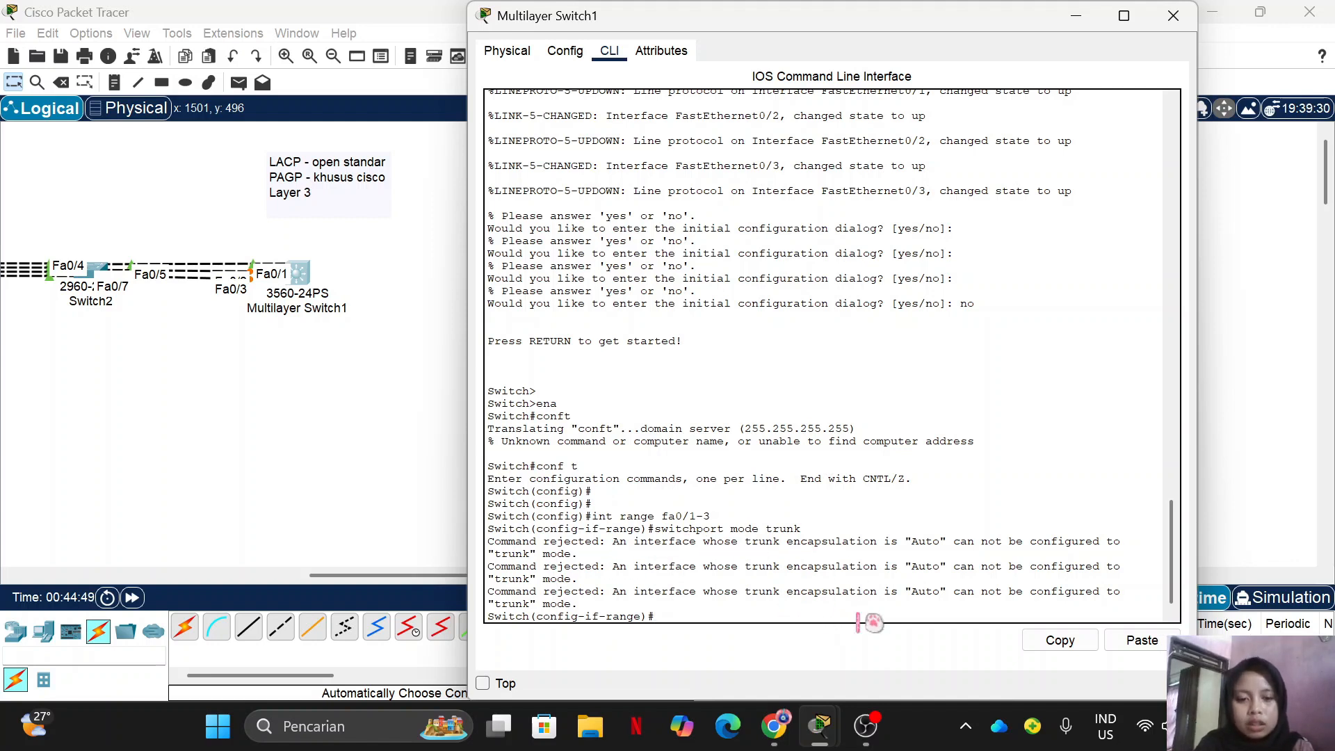
- Set the trunk encapsulation of fa0/1-3 to dot1q with switchport trunk encapsulation dot1q
key(Up)
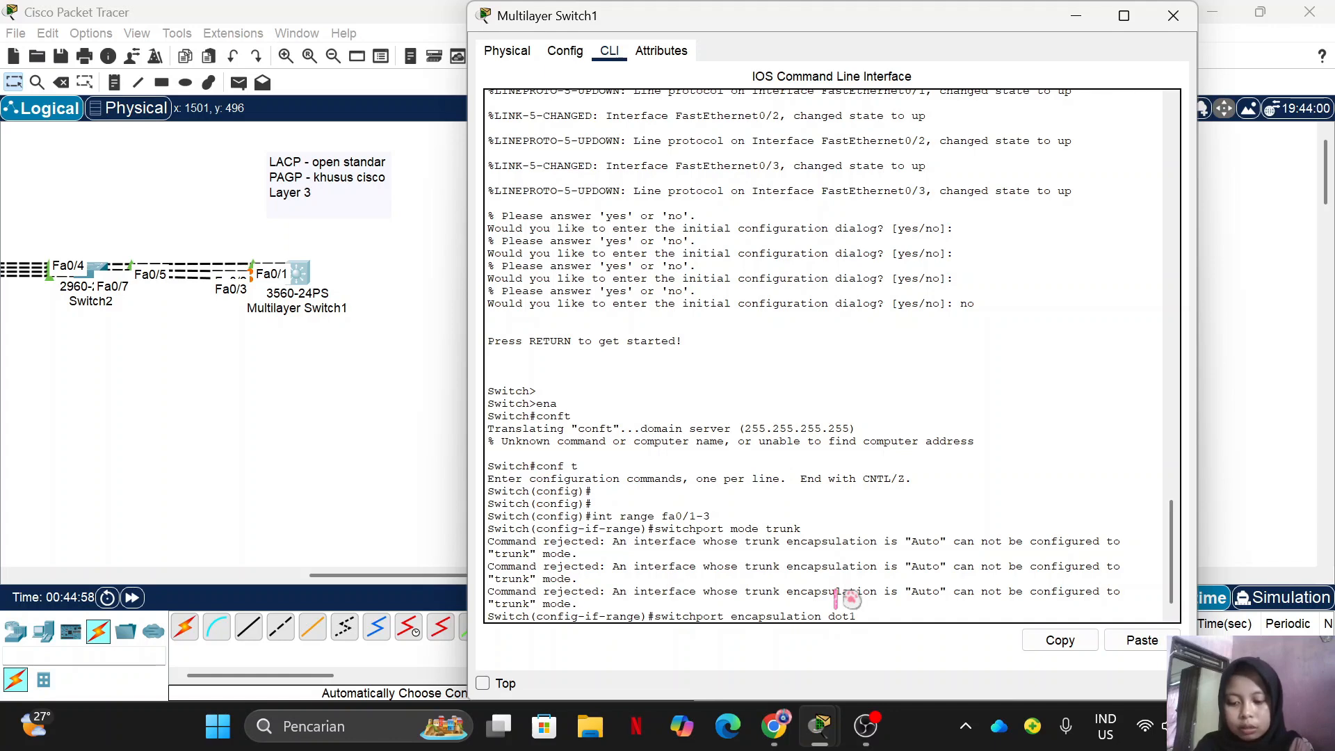
key(Return)
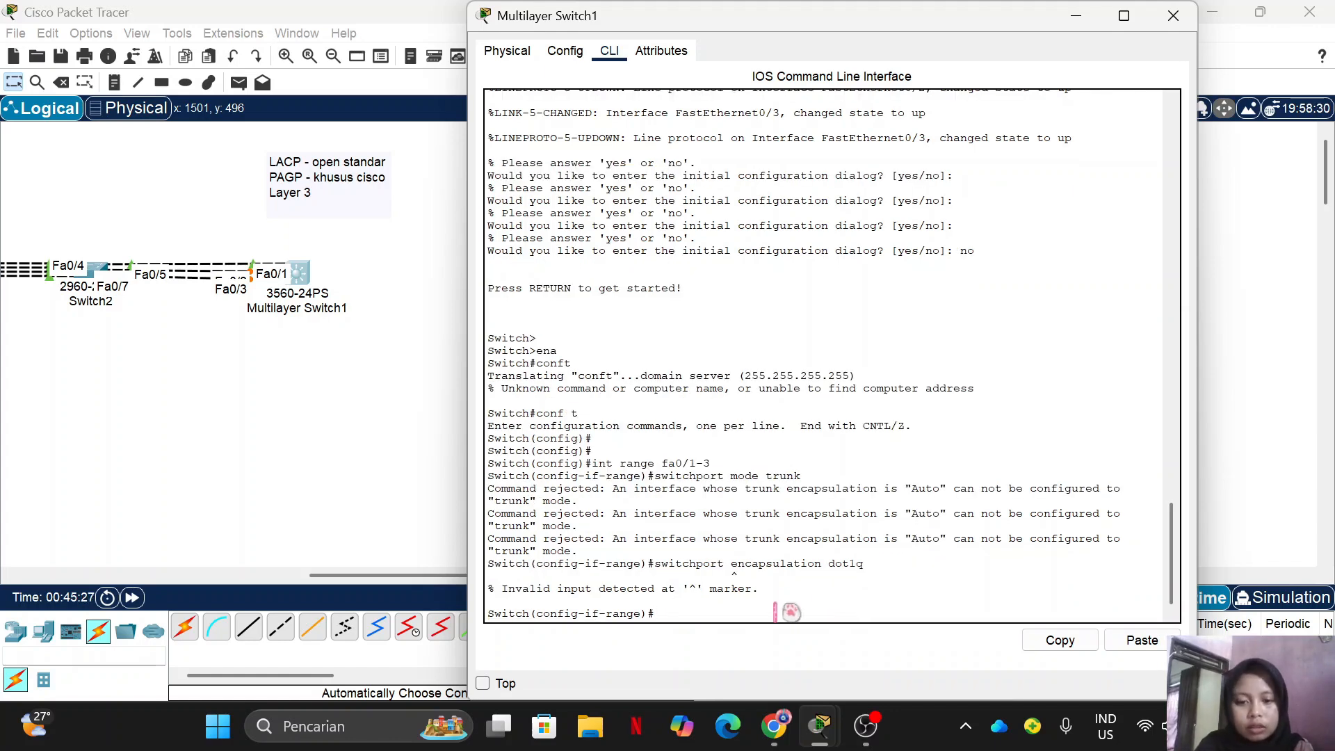
key(Up)
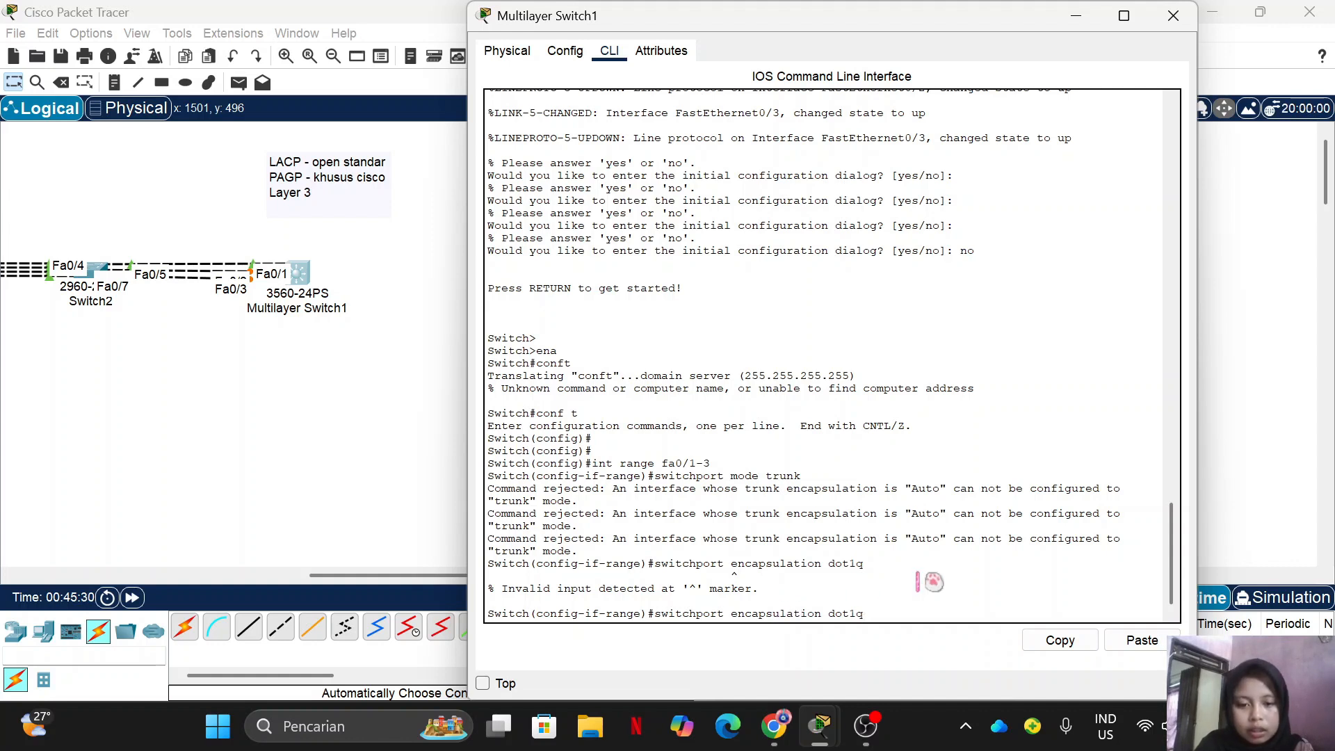
text(trunk)
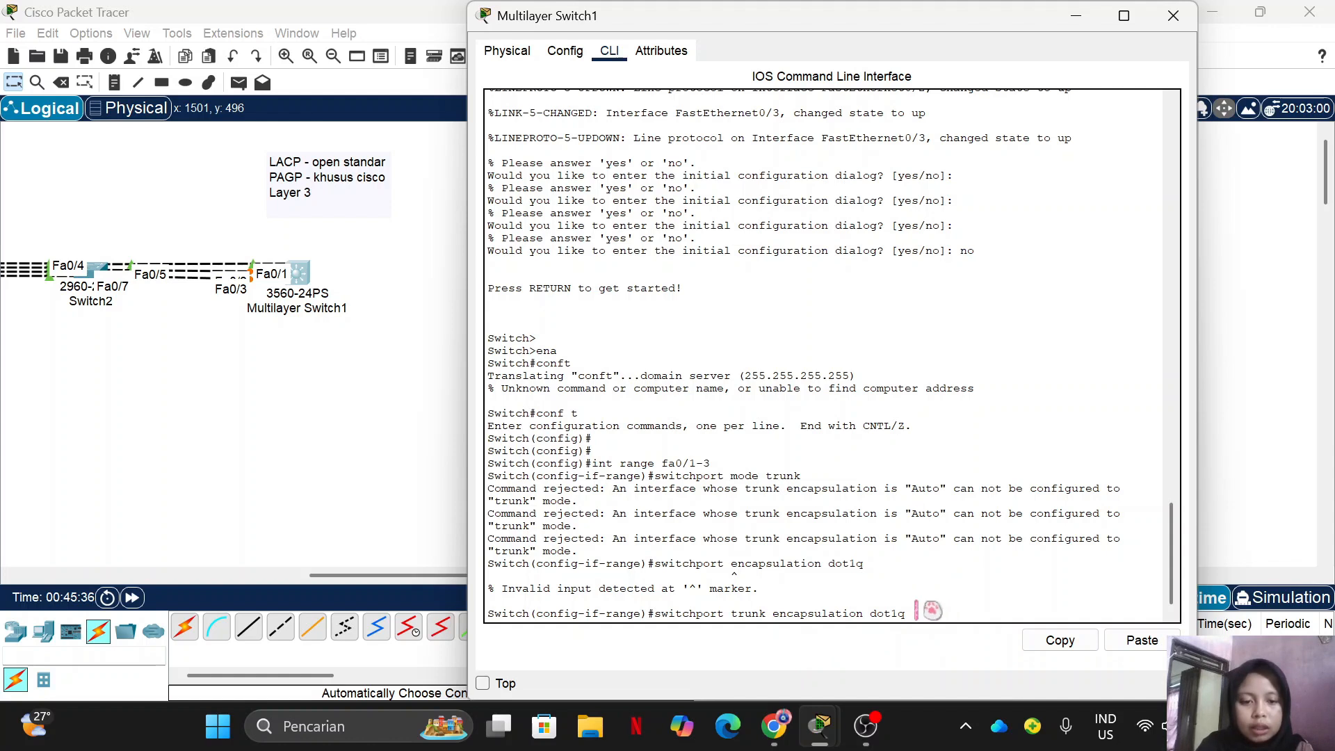
key(Return)
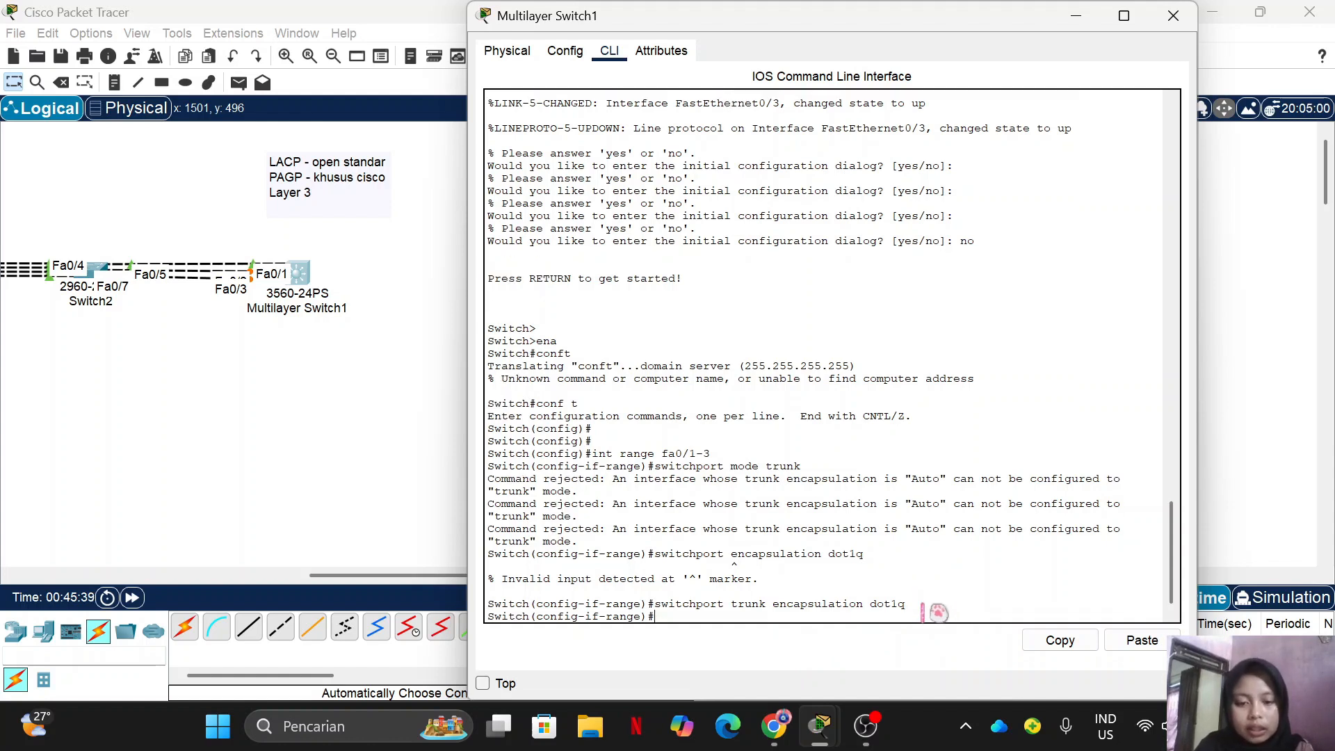
- Reissue switchport mode trunk on Multilayer Switch1's fa0/1-3 range from the command history
key(Up)
key(Up)
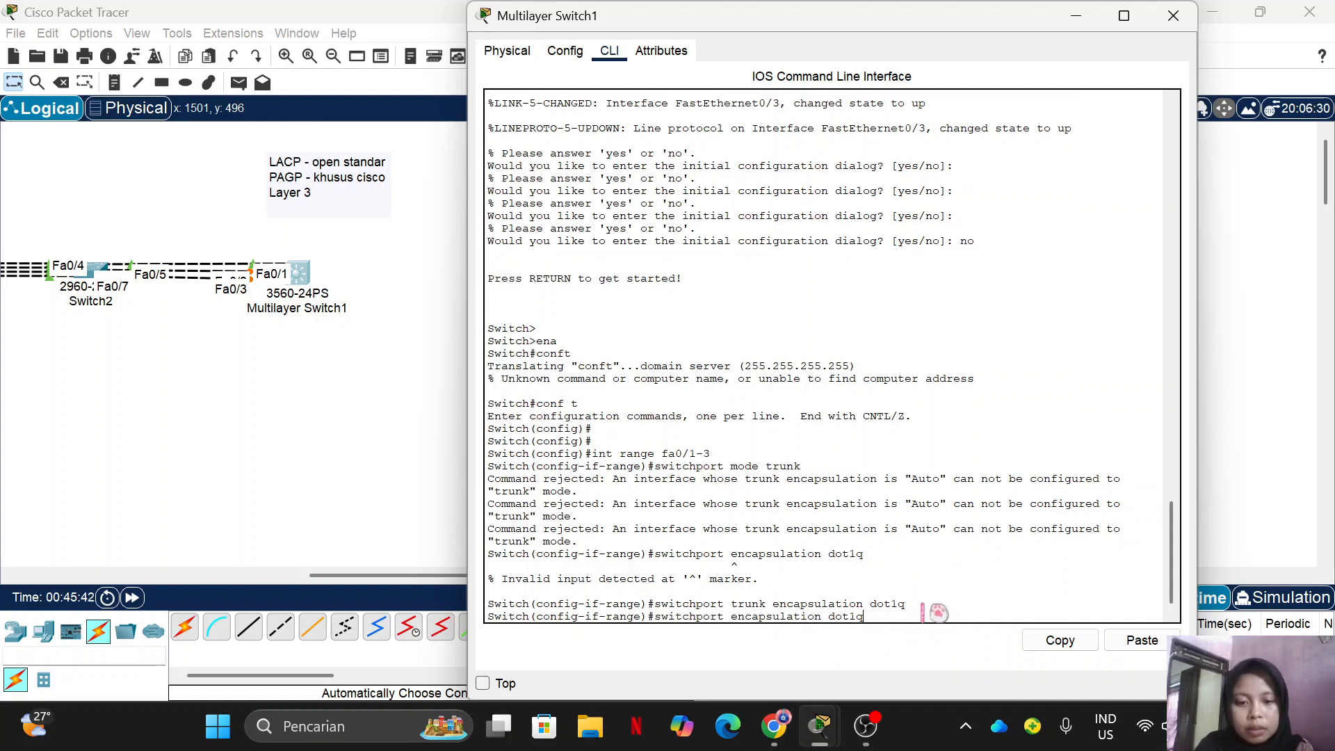
key(Up)
key(Return)
key(Return)
key(Return)
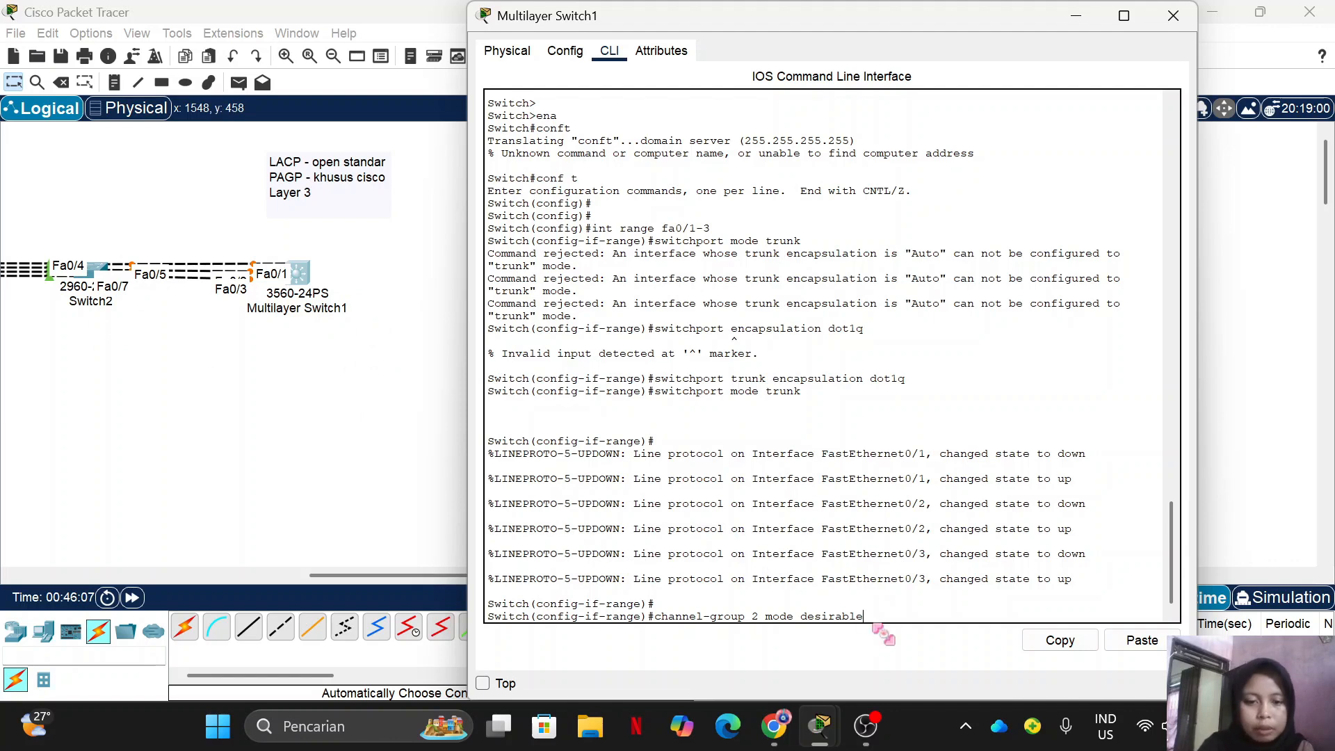
- Assign Multilayer Switch1's fa0/1-3 to EtherChannel with channel-group 2 mode desirable and minimise its window
key(Return)
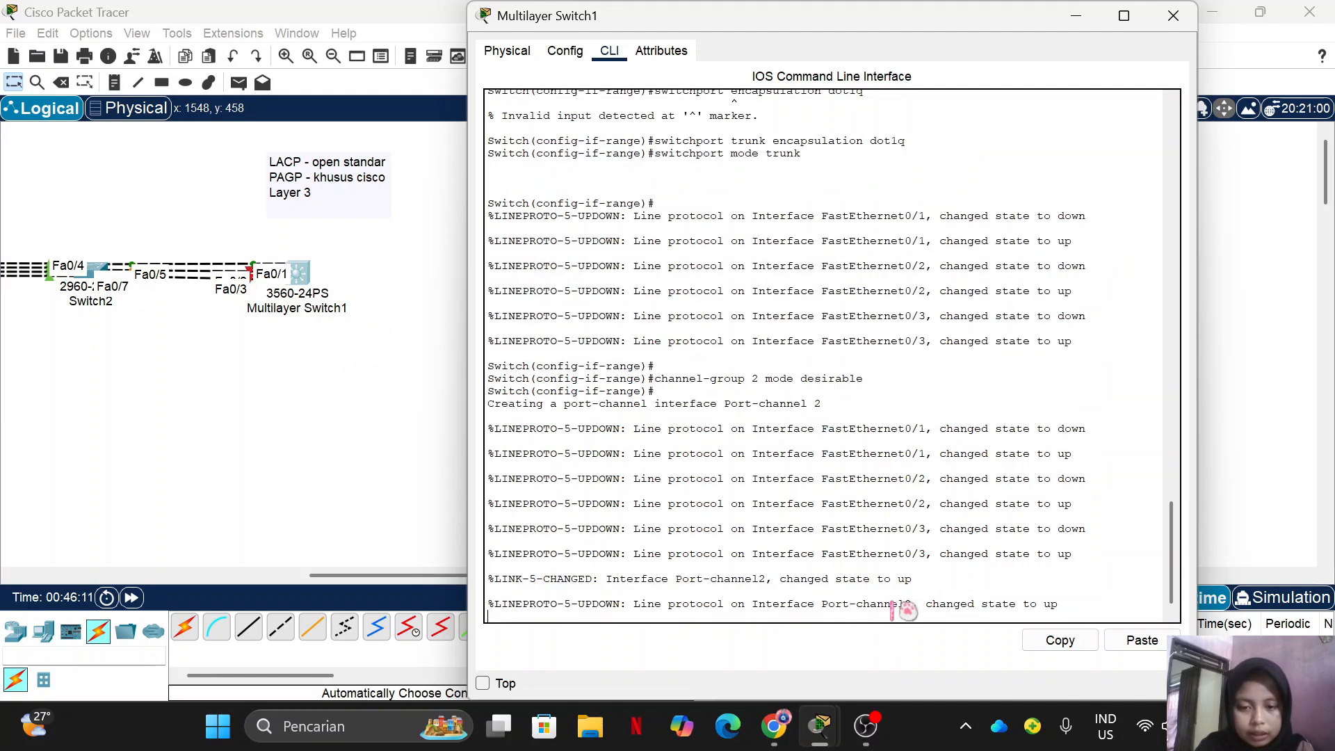
key(Return)
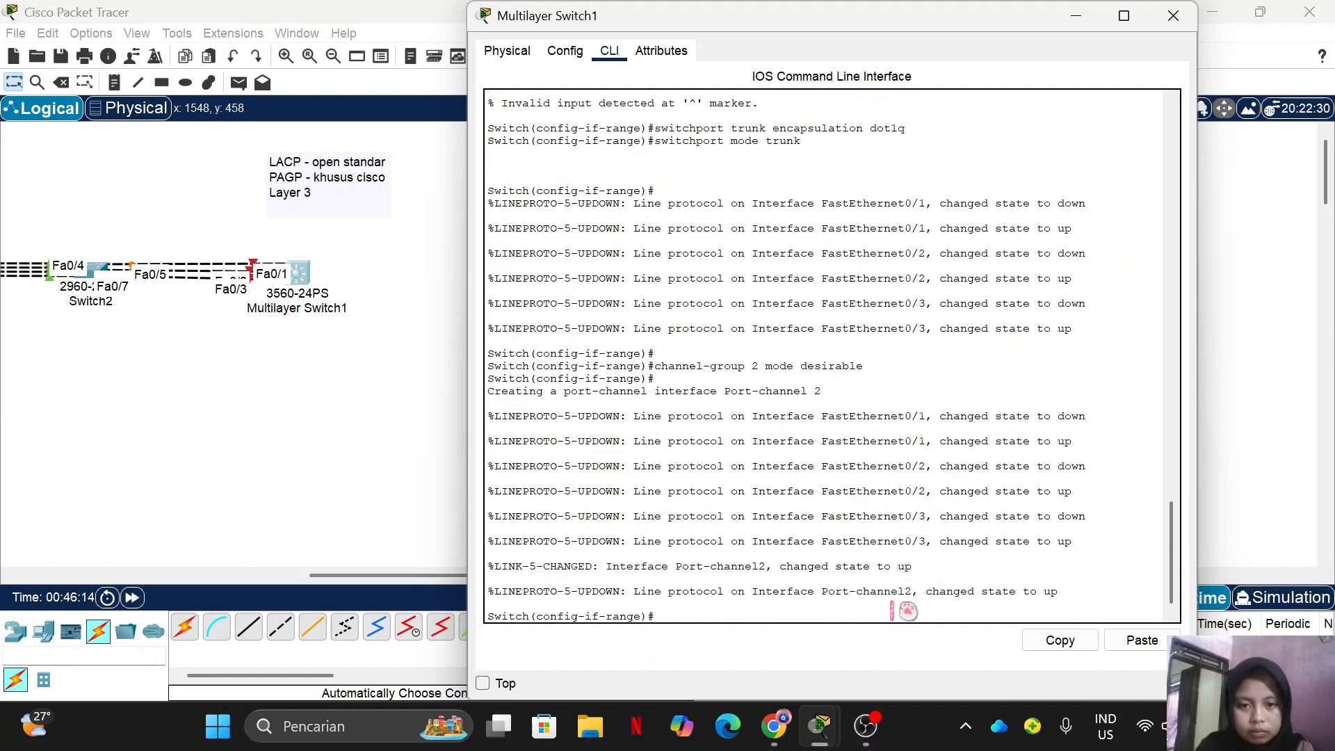
click(1075, 15)
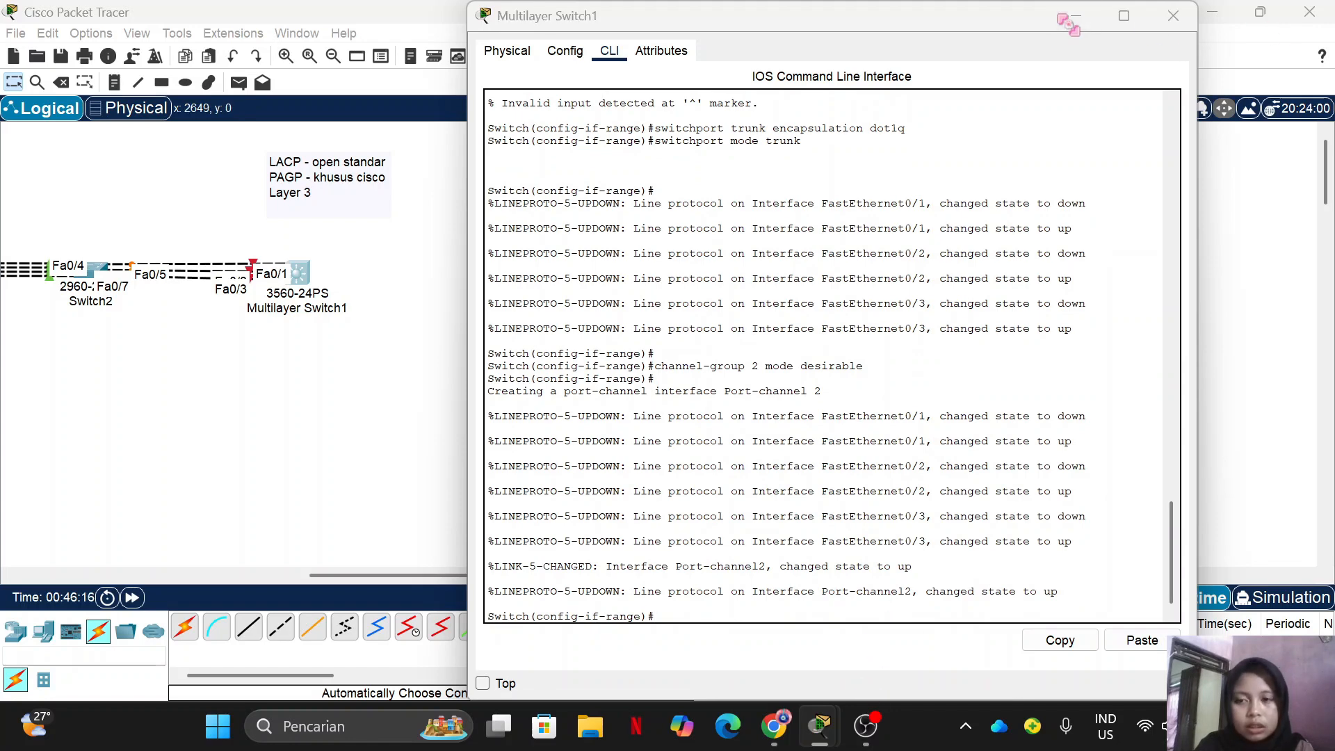
- Turn off the preference that always shows port labels in the logical workspace
scroll(424, 349, left, 5)
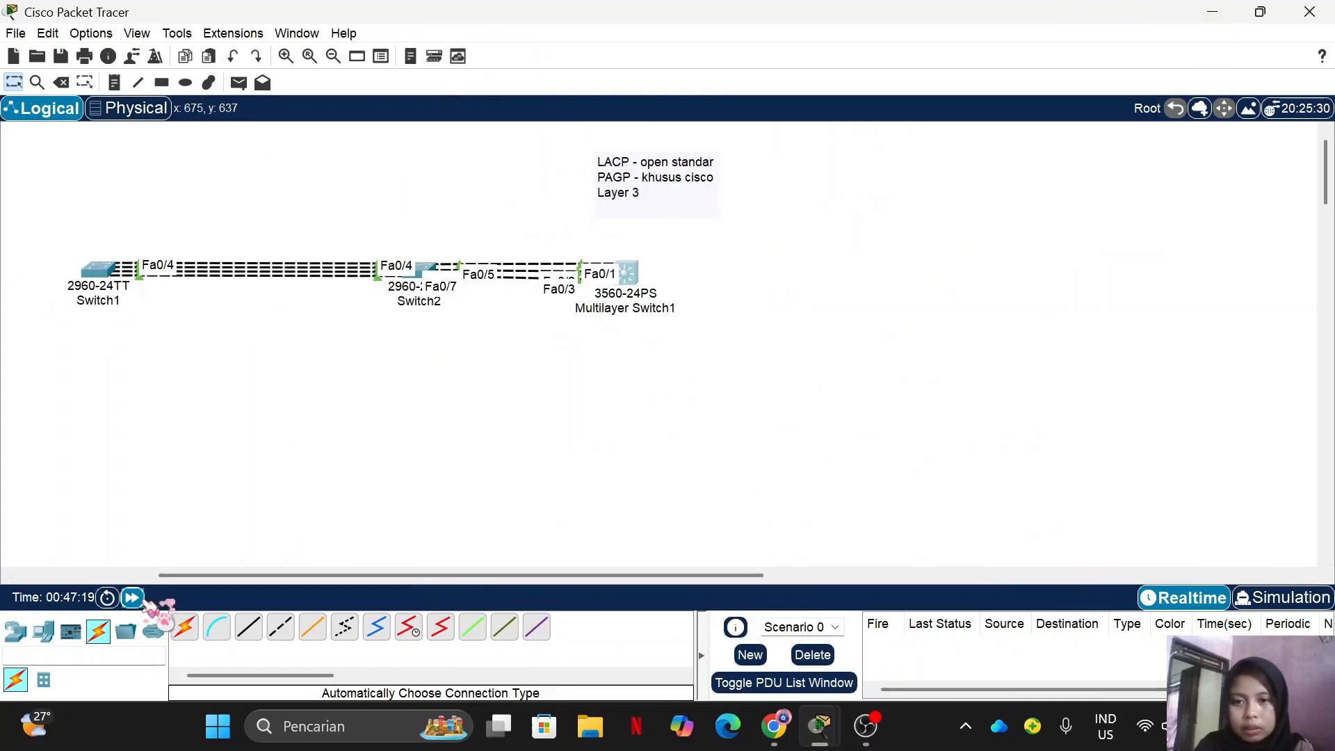
click(90, 33)
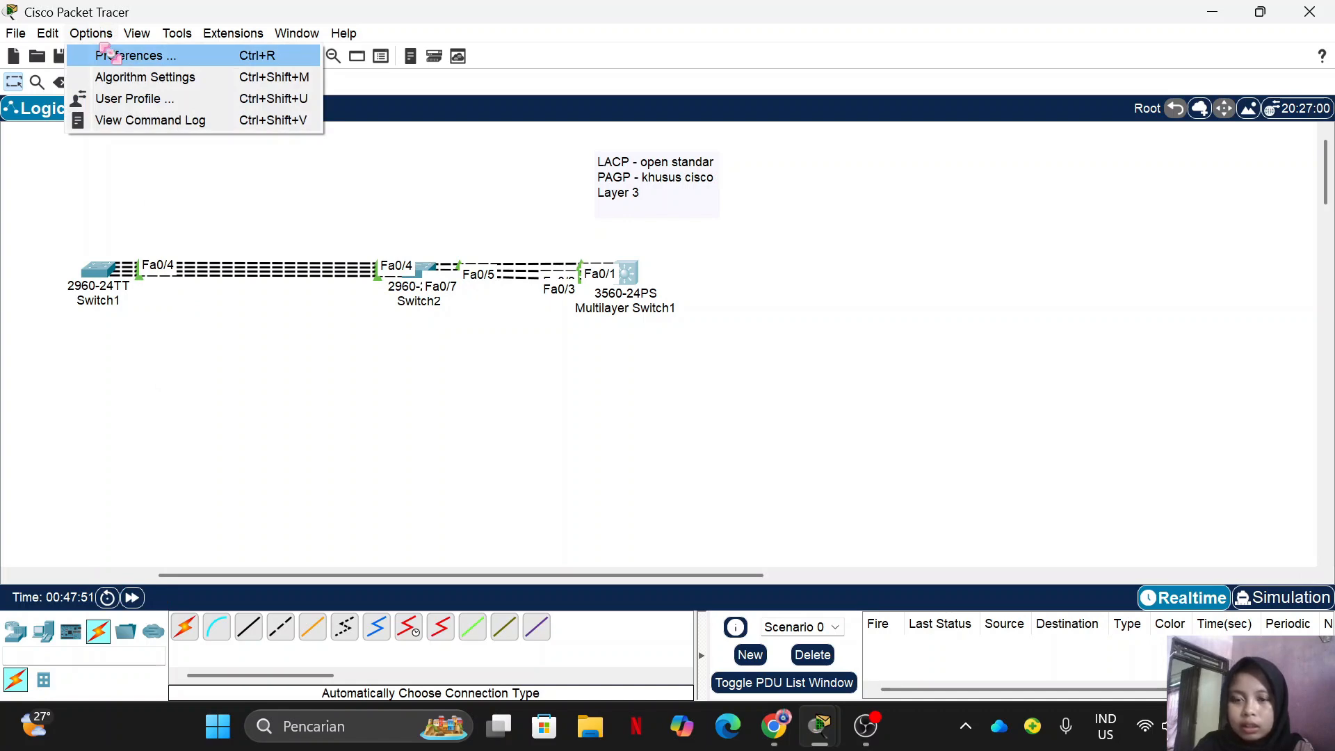
click(107, 54)
click(264, 185)
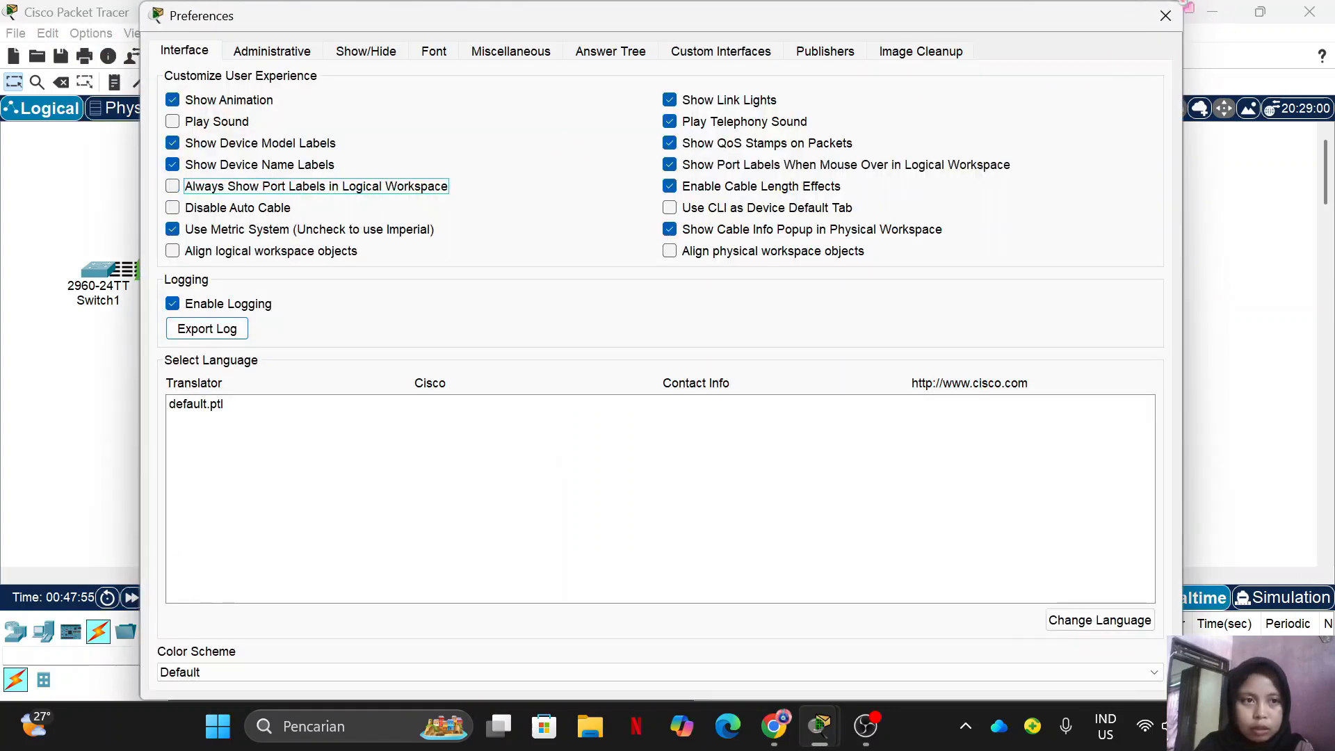
key(Escape)
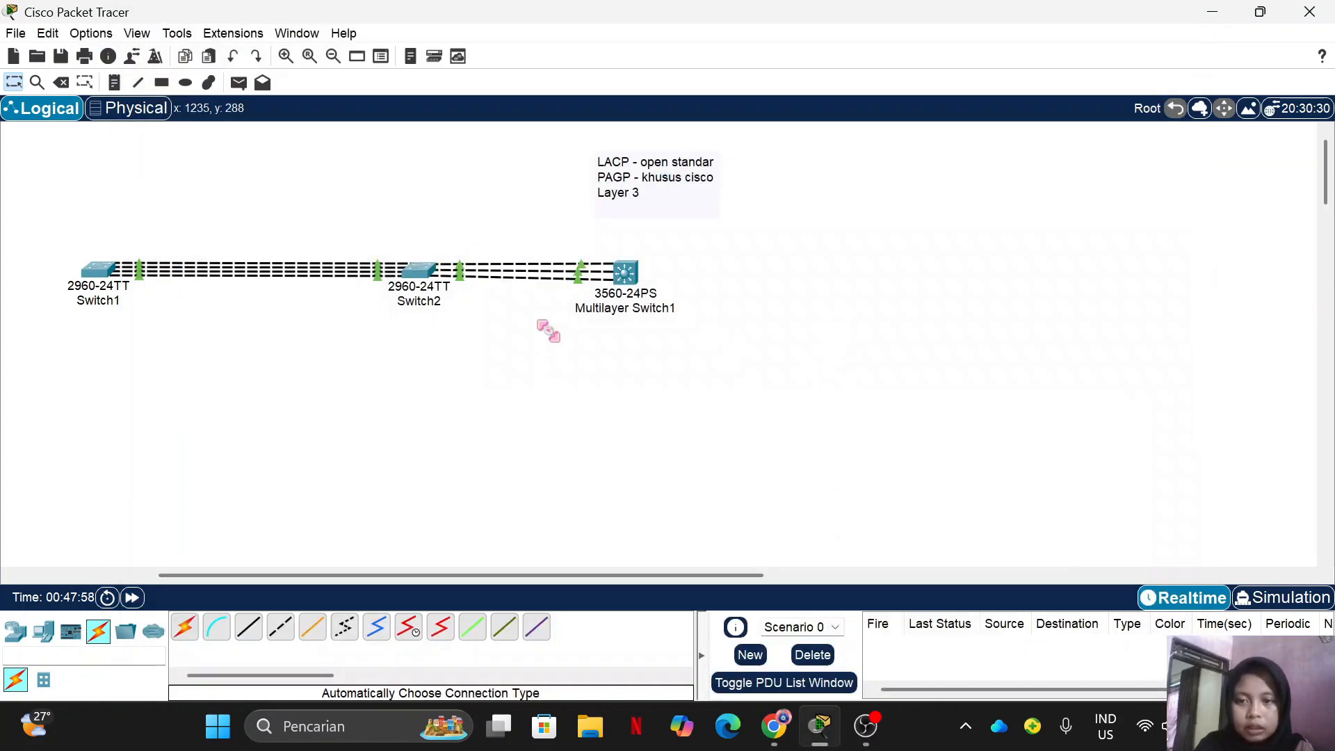
click(869, 741)
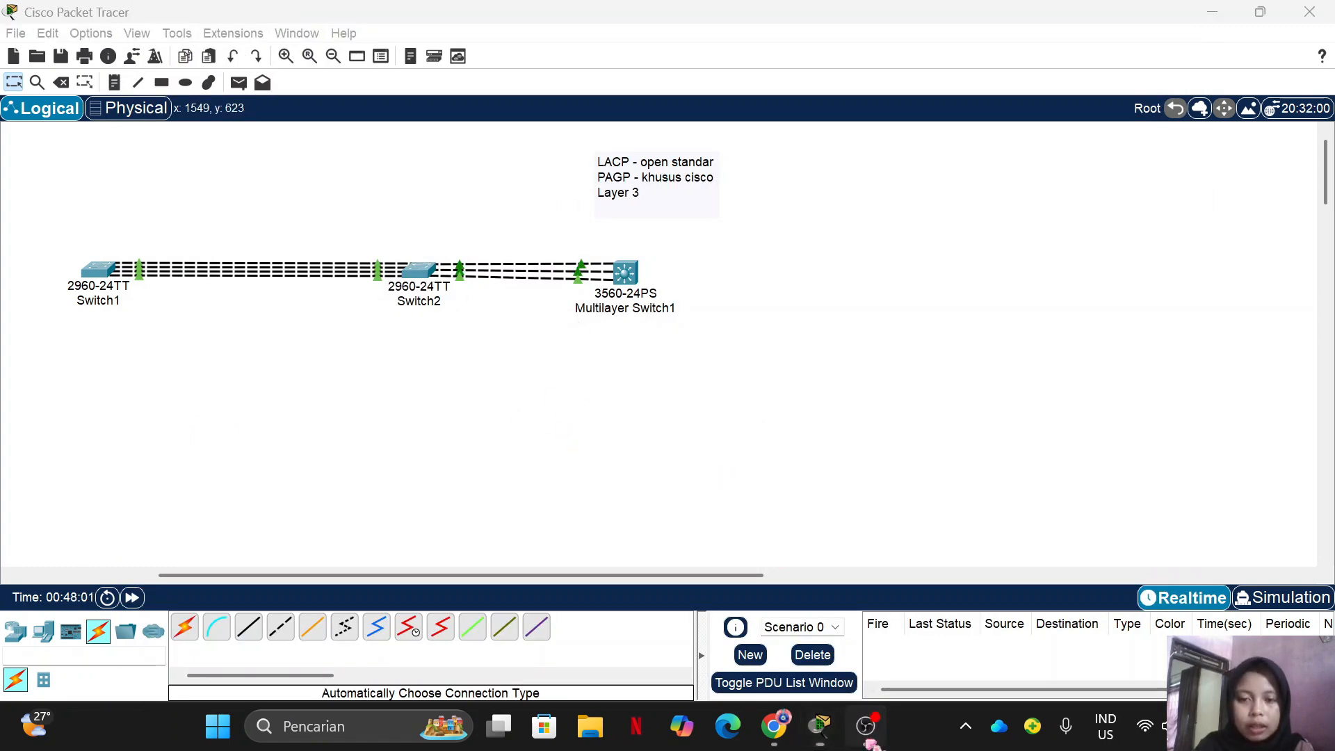
click(869, 741)
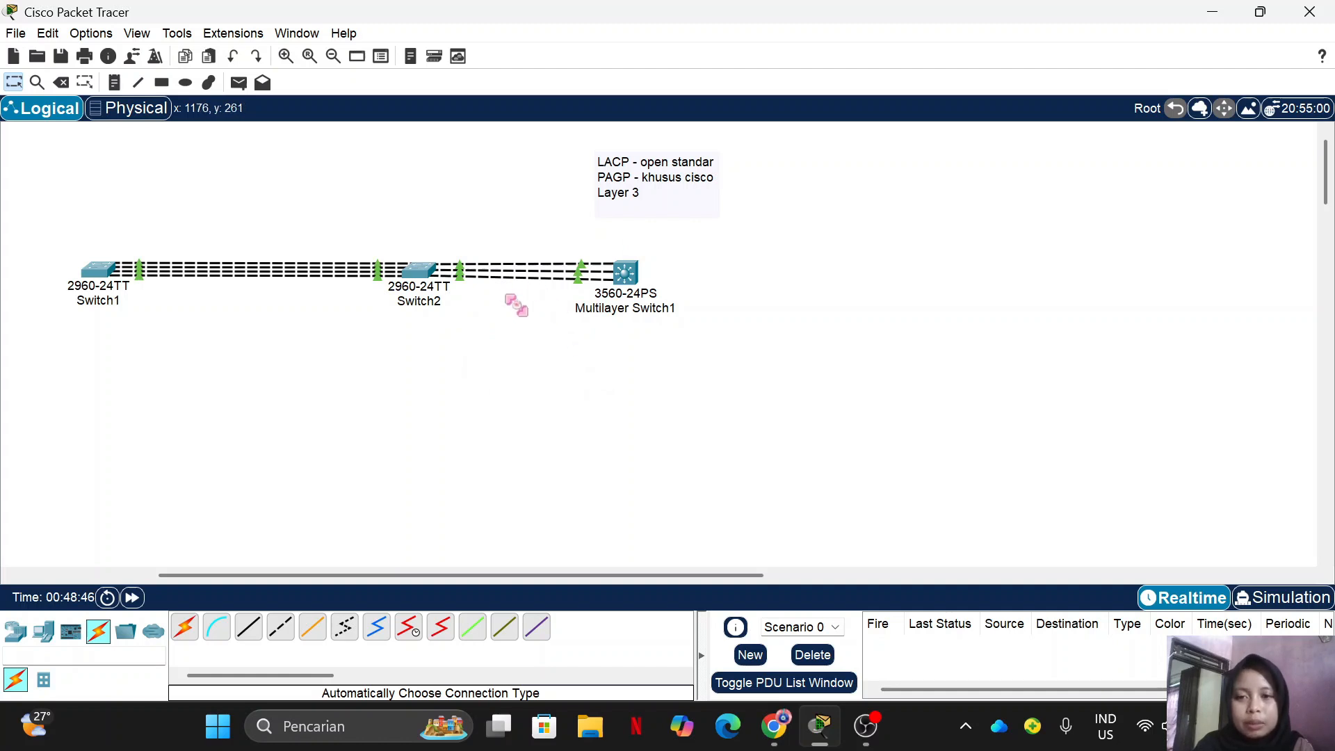
- Reopen Multilayer Switch1's command line and leave the interface range for global configuration mode with ex
drag(620, 270, 627, 269)
click(696, 265)
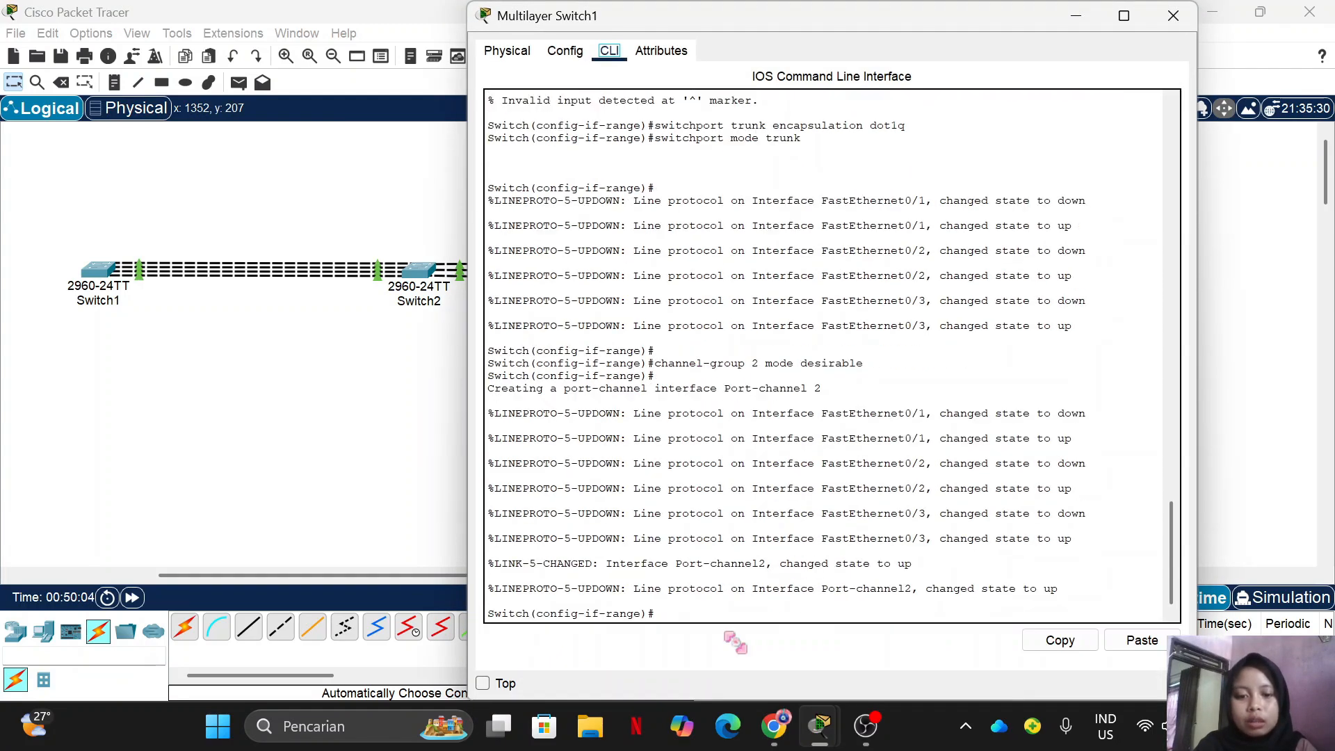
key(Return)
key(Return)
key(Return)
key(Return)
text(ex)
key(Return)
key(Return)
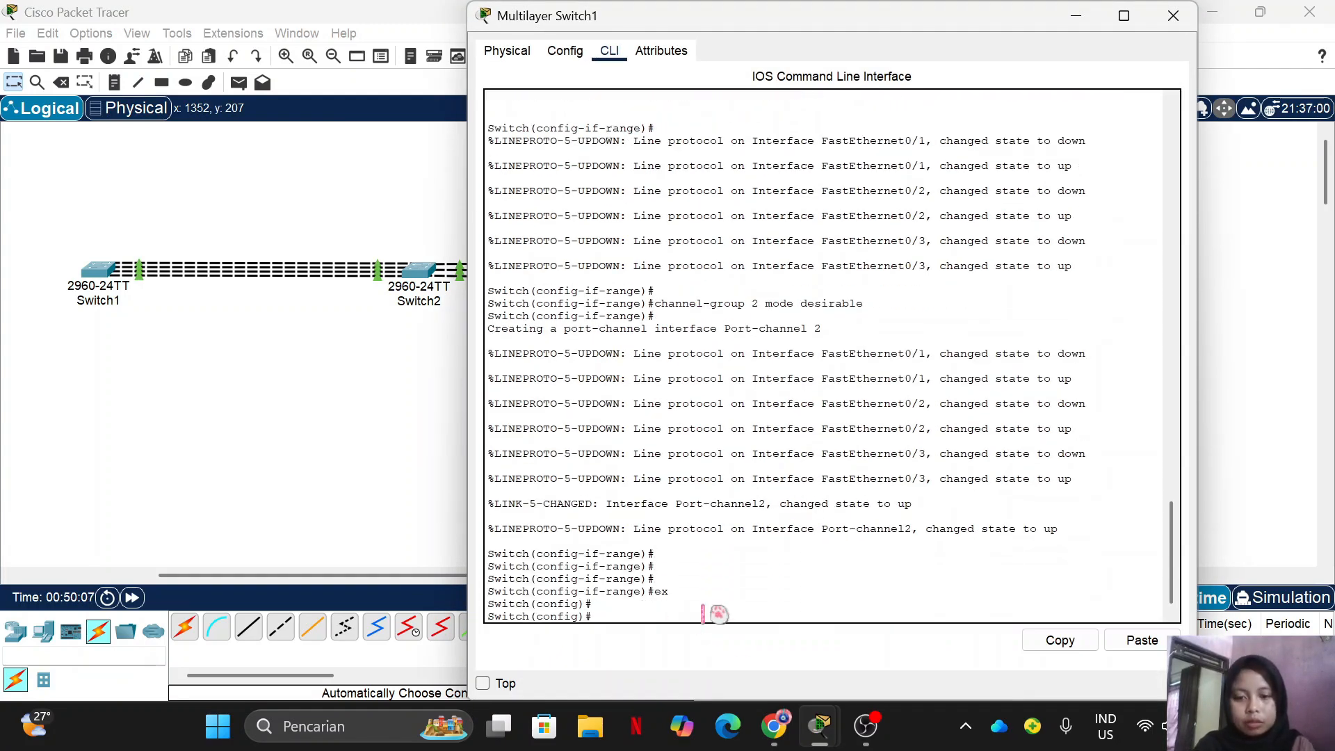
- Display the EtherChannel summary with do sh etherchannel sum and examine Port-channel 2's status flags against the legend
text(do sh eth)
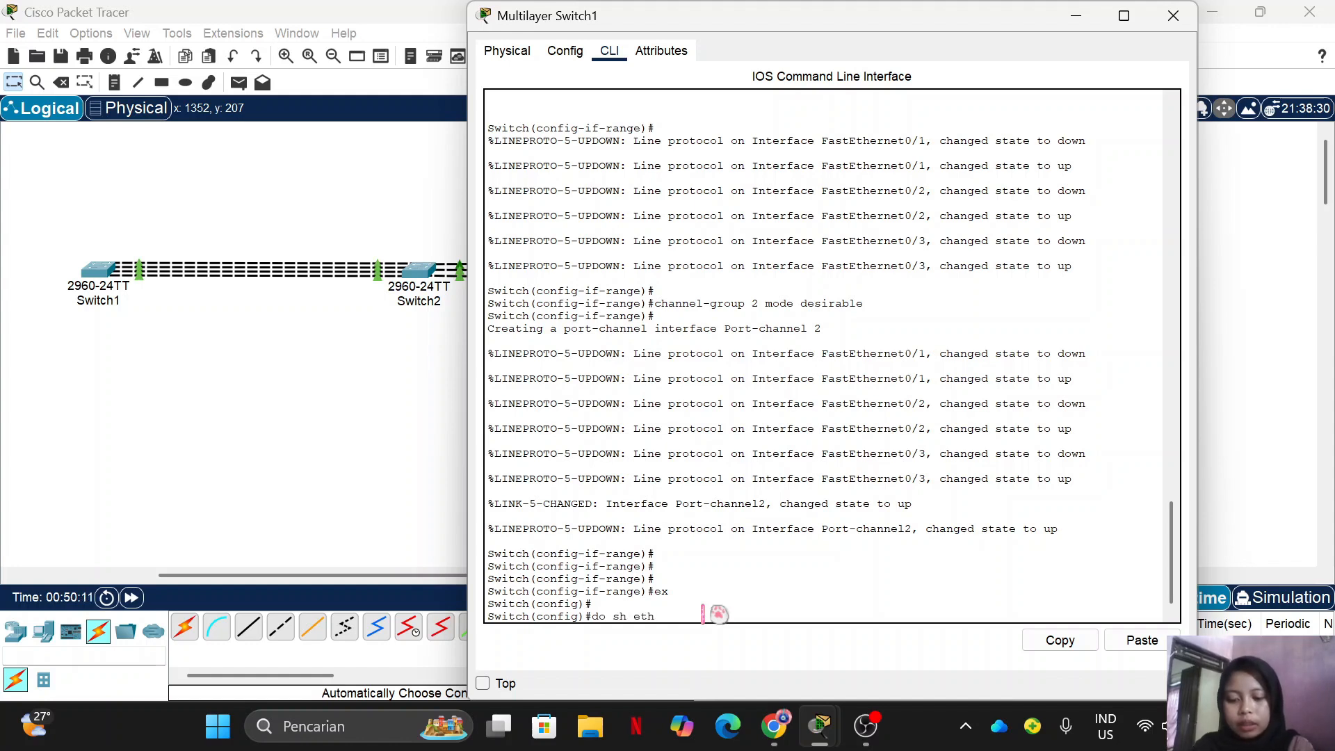
text(erchannel sum)
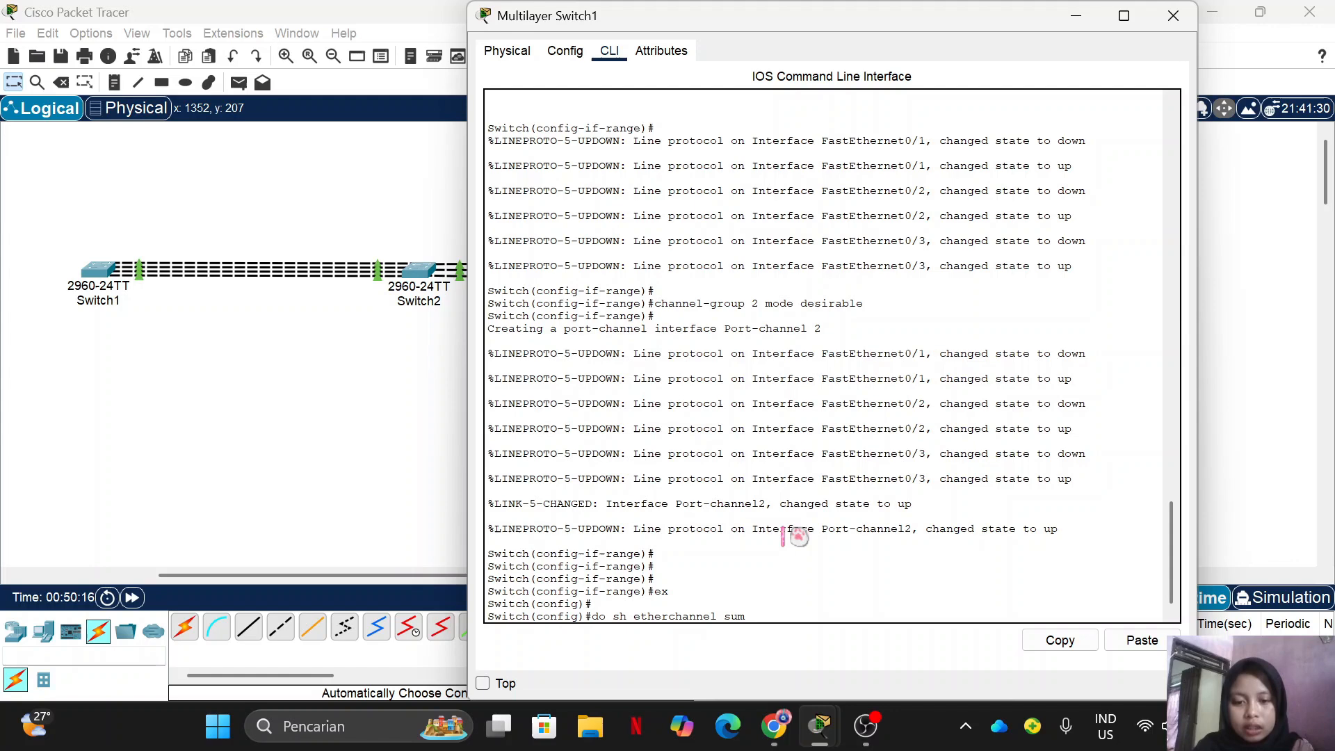
key(Return)
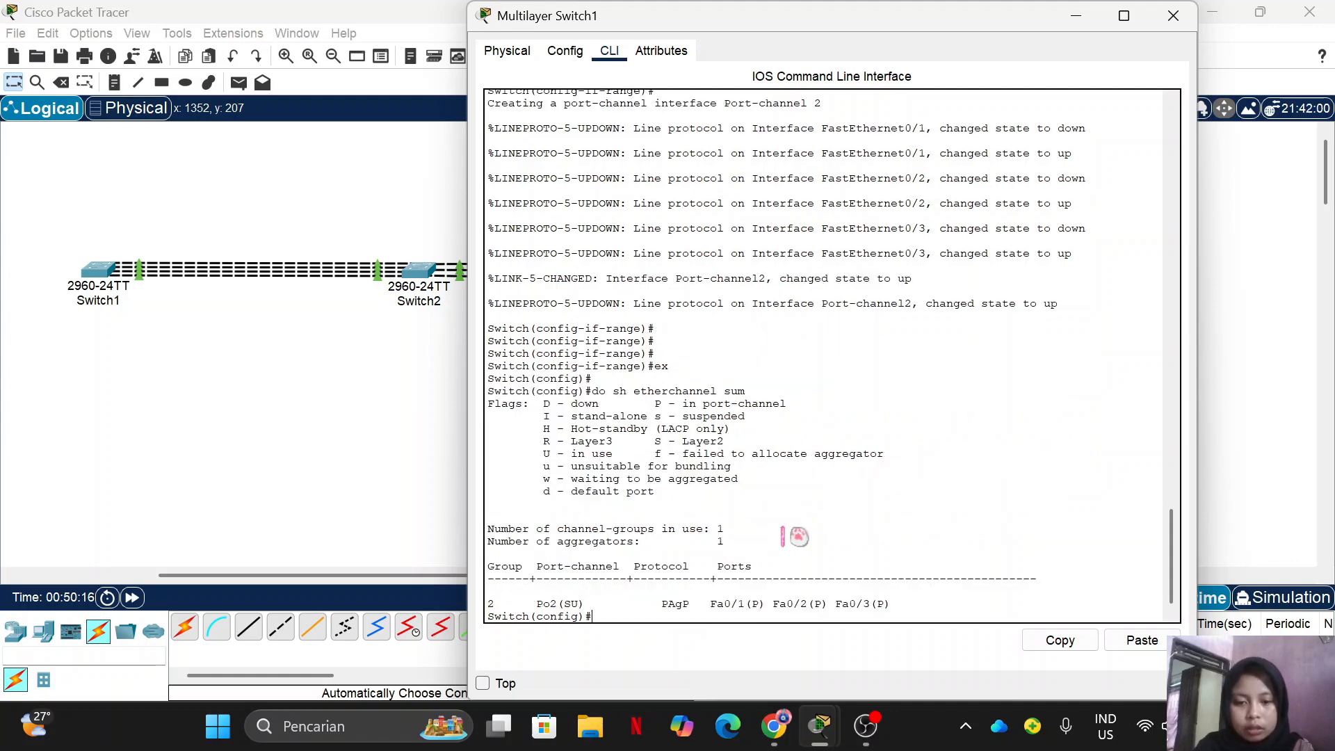
double_click(570, 603)
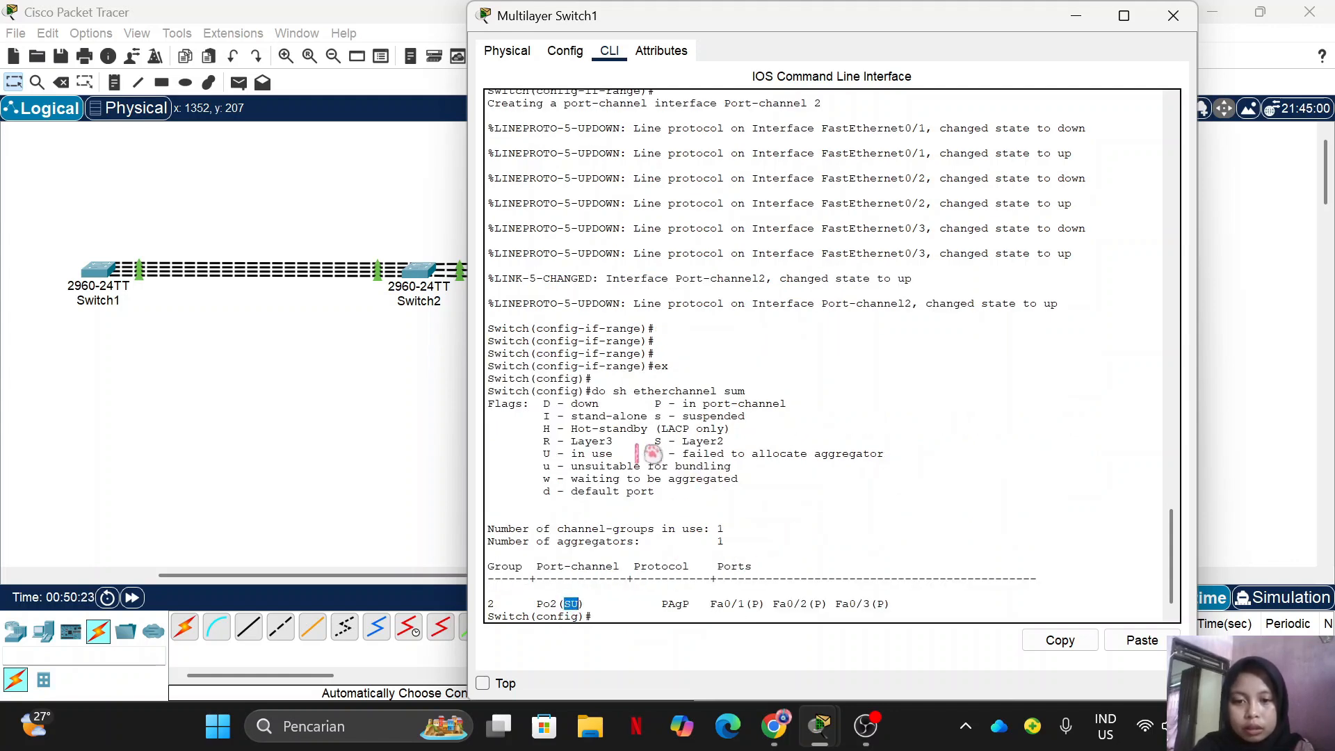
drag(682, 441, 738, 454)
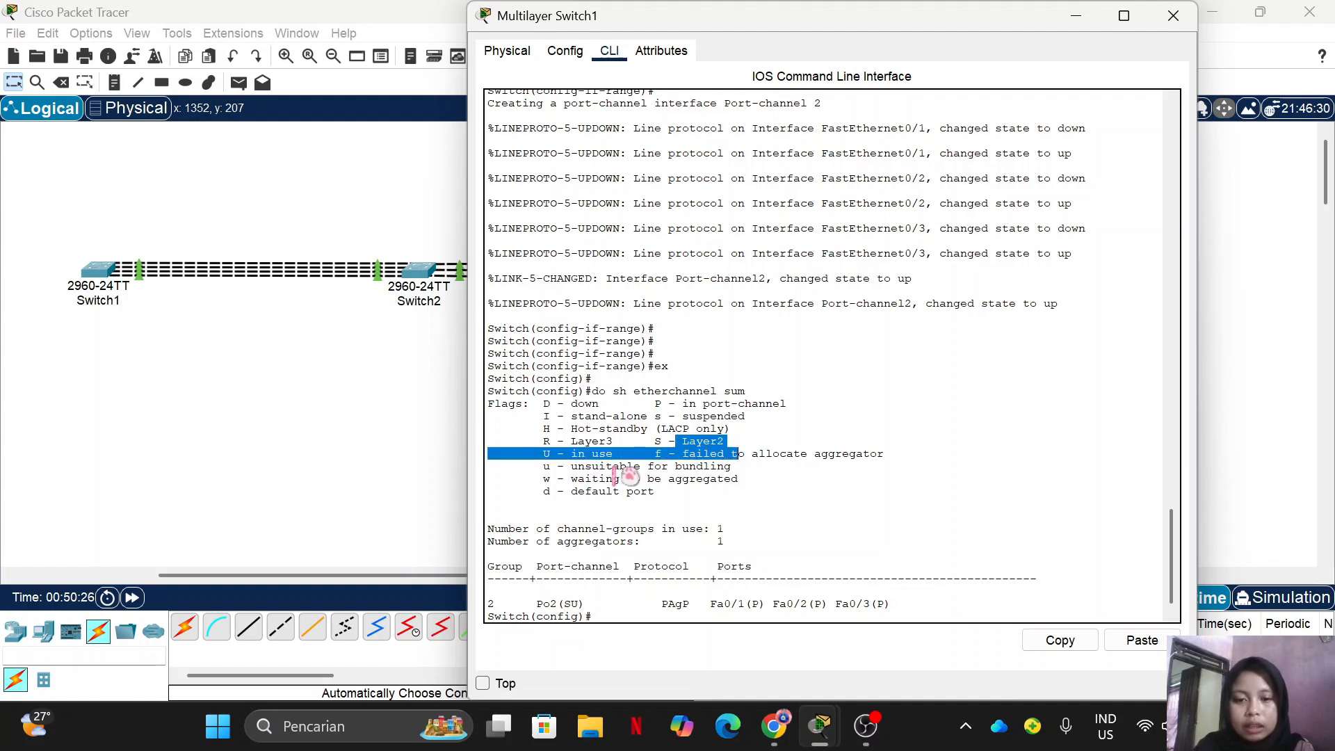
scroll(304, 468, right, 3)
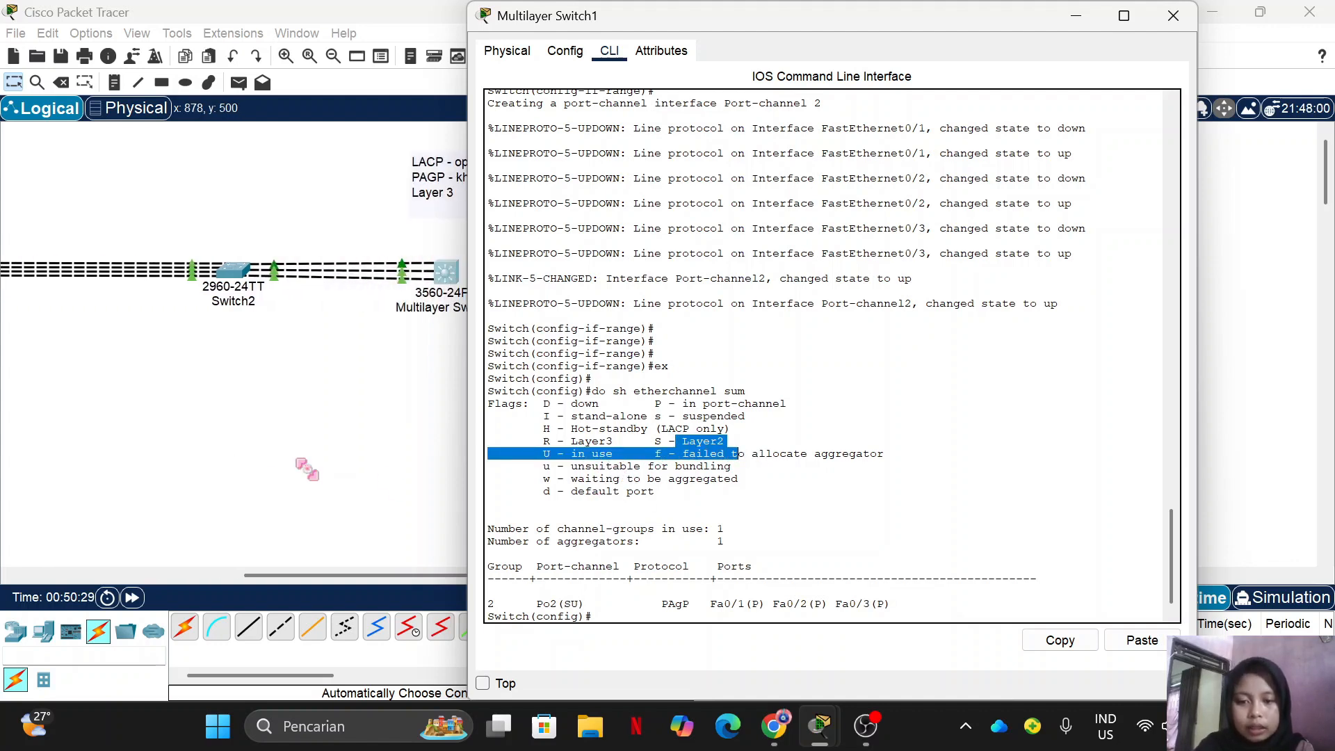
click(350, 463)
mouse_move(820, 731)
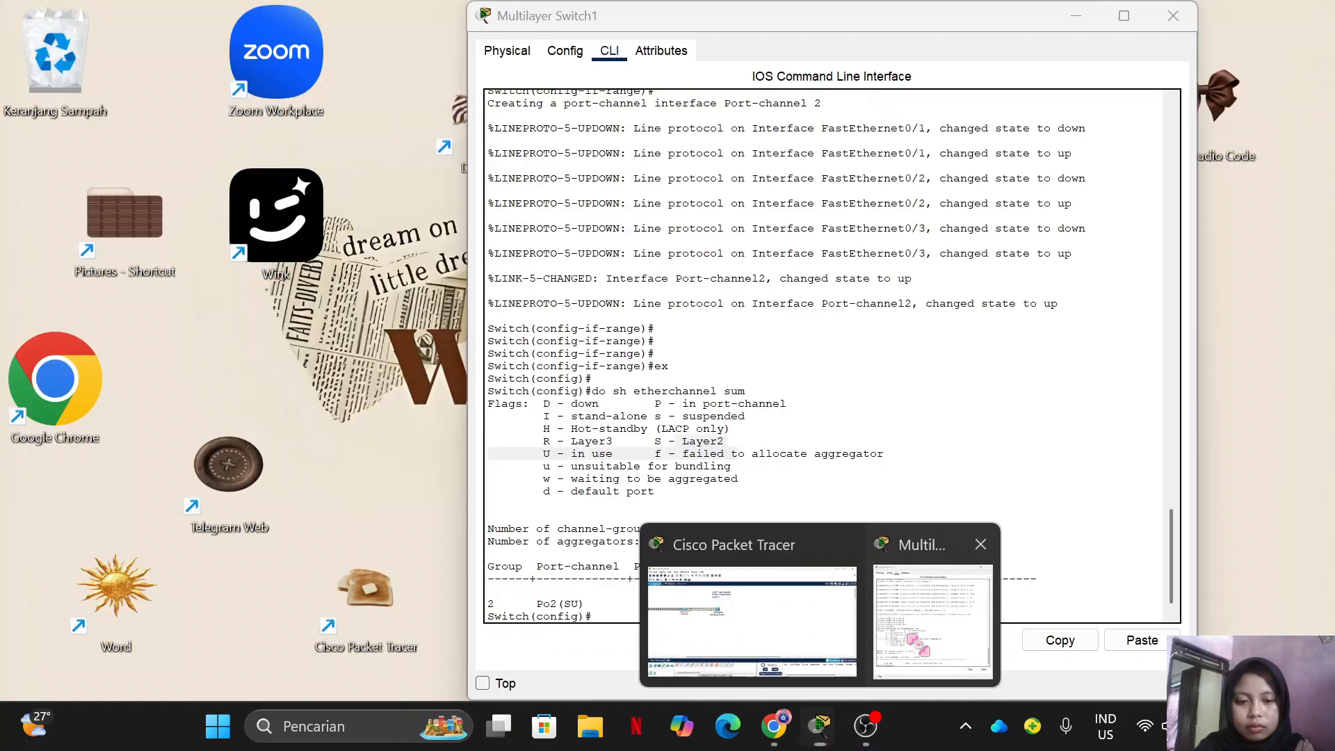
click(917, 644)
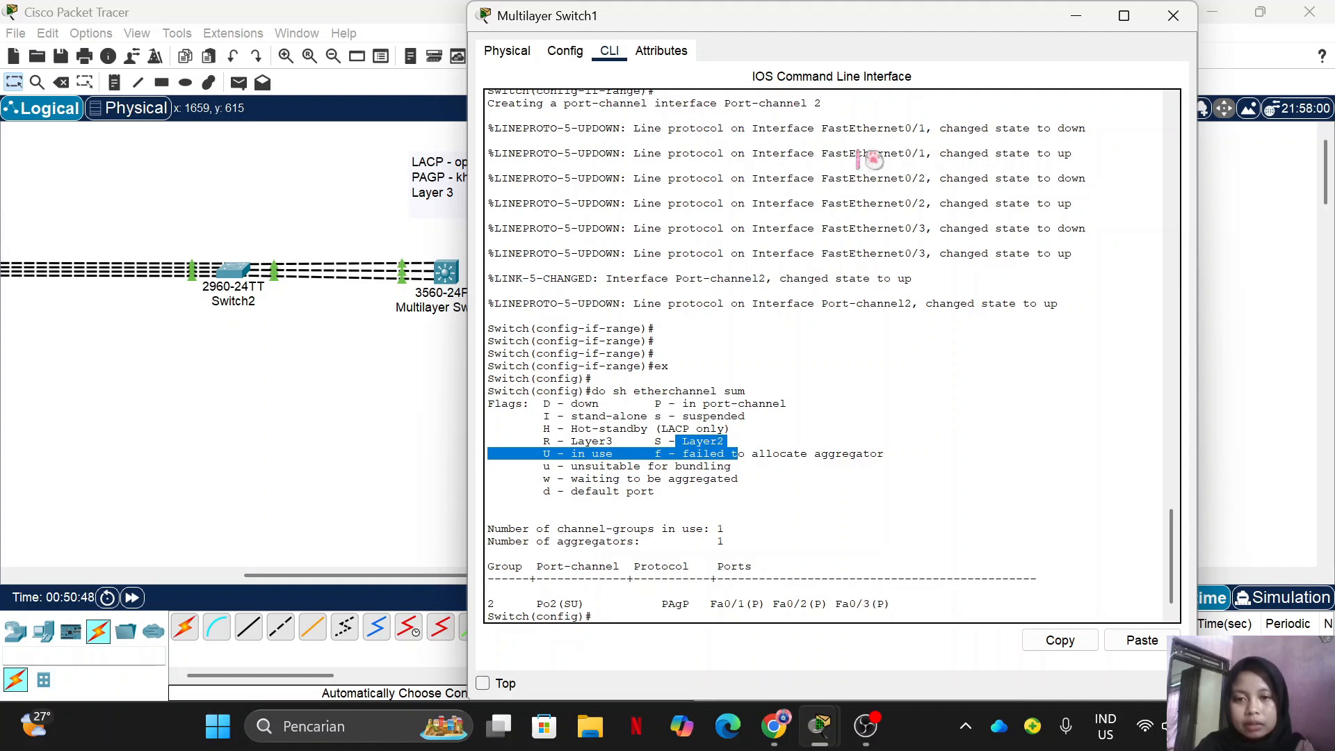
- Minimise Multilayer Switch1's window and place a second 3560-24PS multilayer switch on the far side of it from Switch2
click(1080, 23)
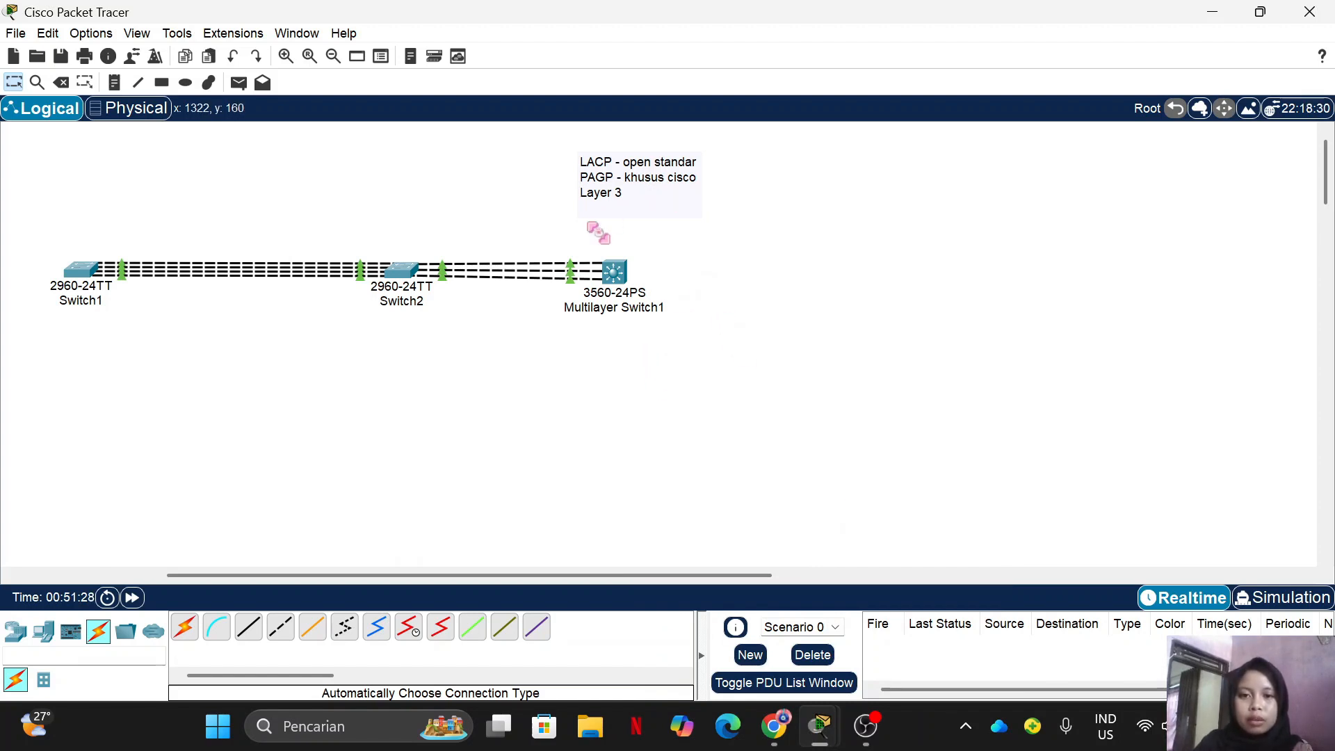
click(15, 630)
click(44, 680)
click(280, 627)
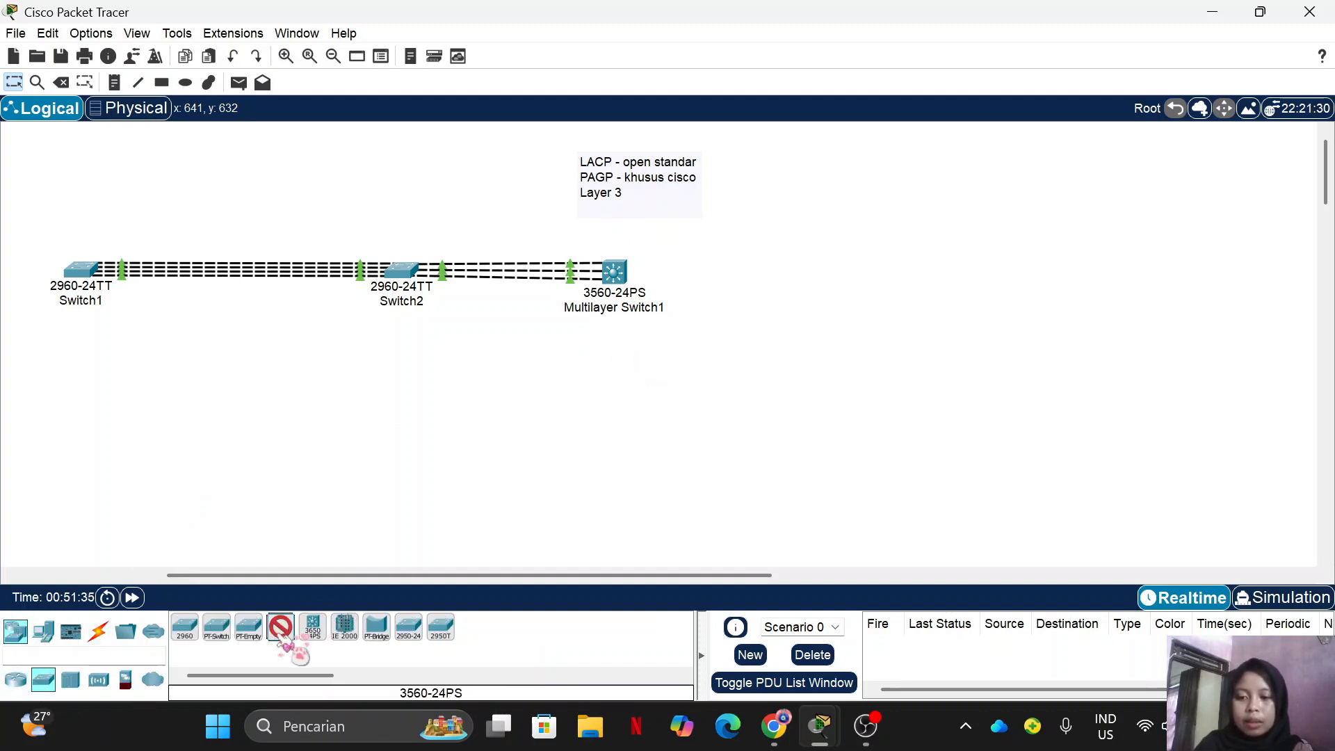
click(876, 279)
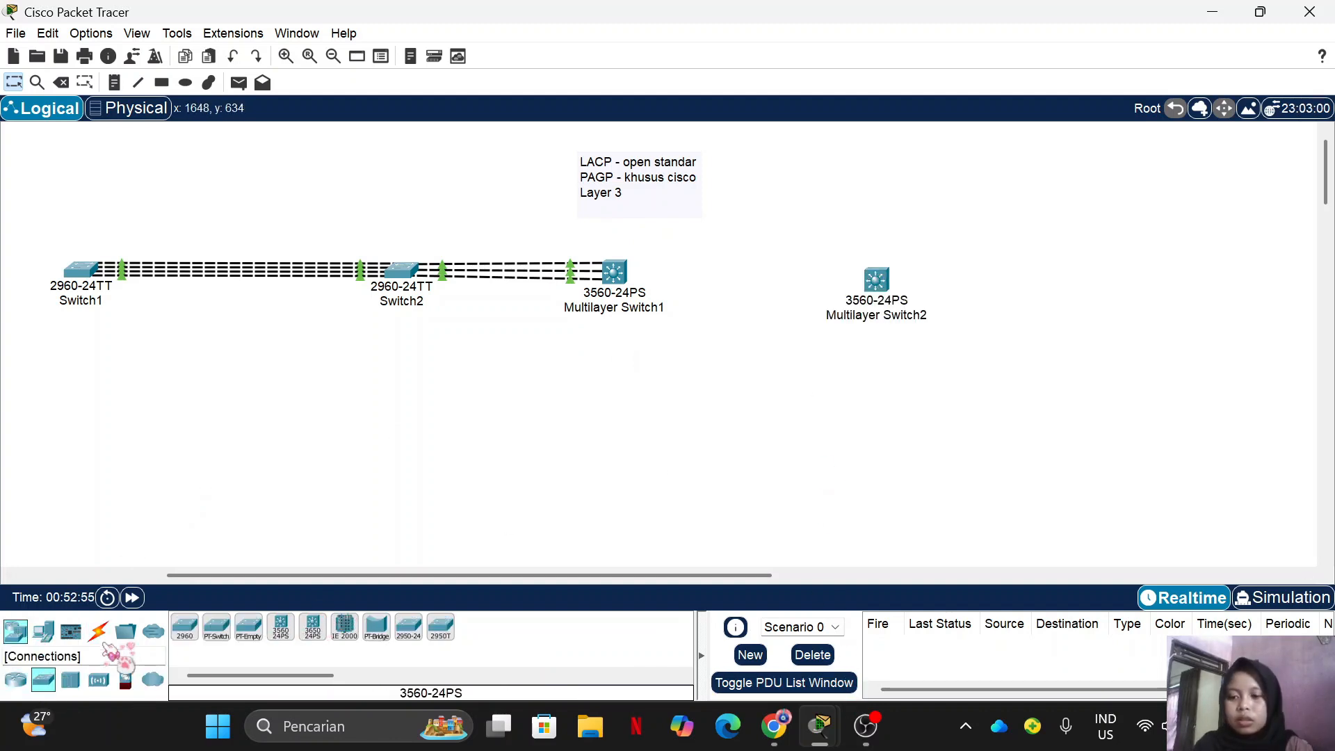
- Link Multilayer Switch1 to Multilayer Switch2 with three automatically chosen cables and fast-forward the network time
click(98, 631)
click(184, 627)
click(612, 271)
click(876, 279)
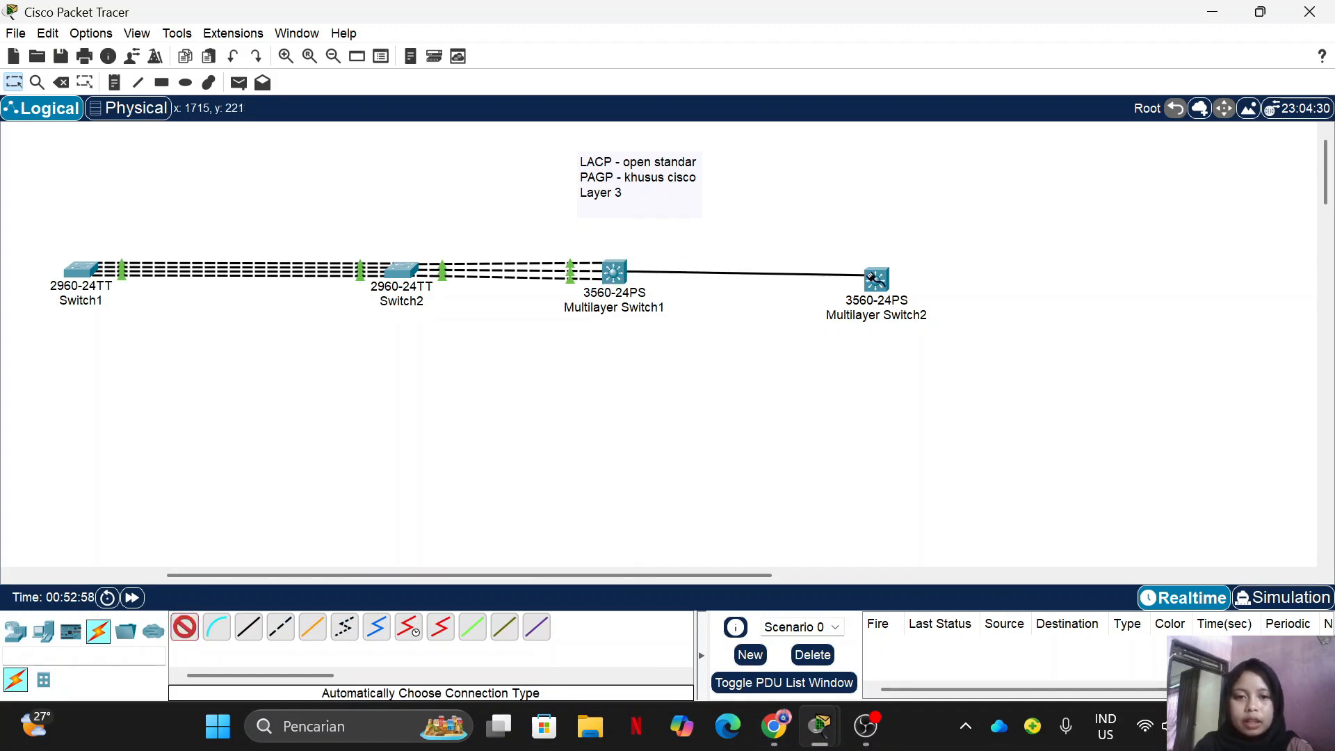
click(876, 279)
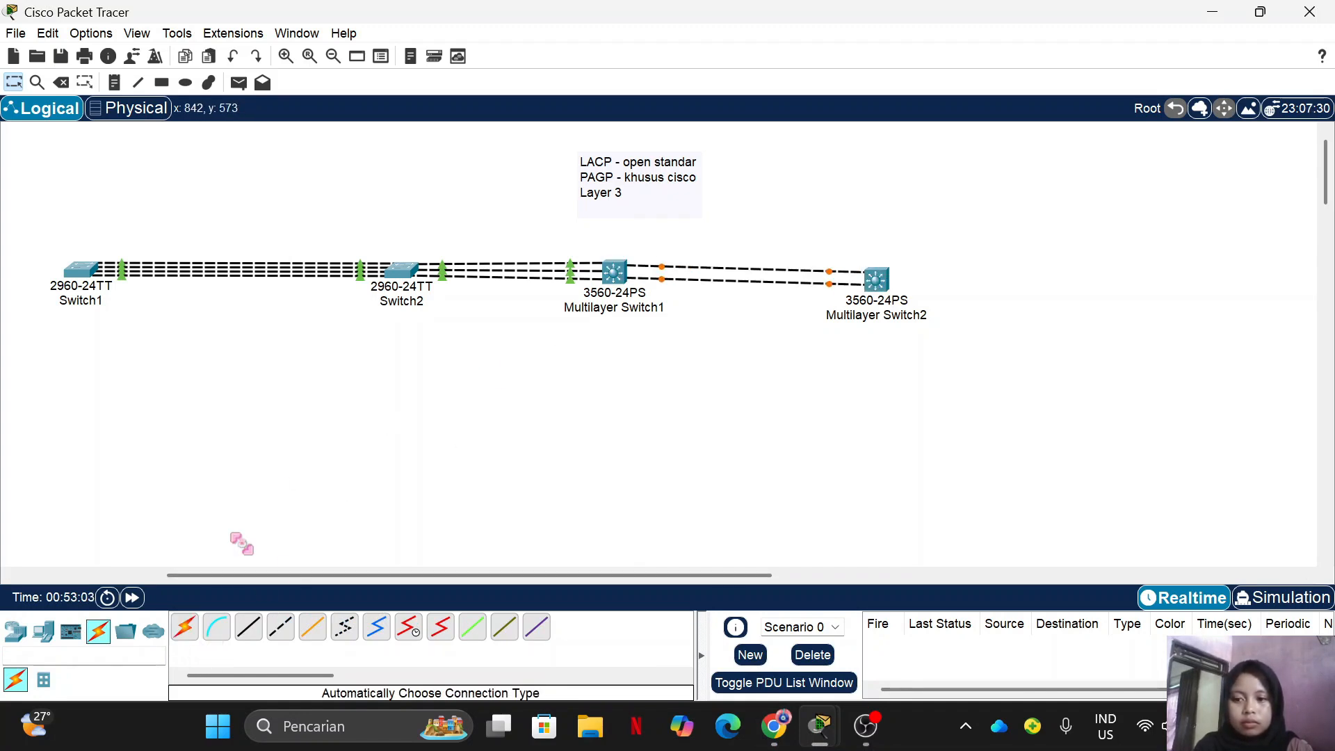
click(184, 626)
click(619, 274)
click(883, 280)
click(132, 598)
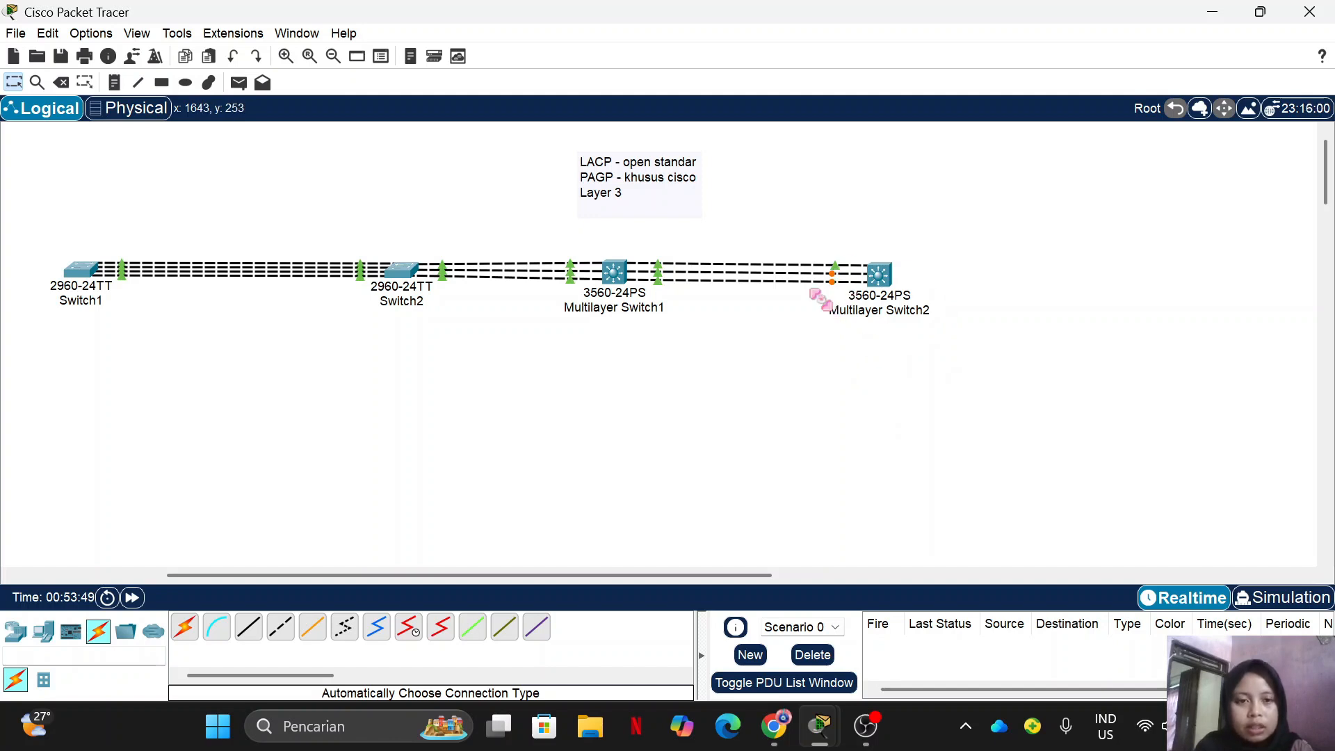
- Extend the last line of the protocol note above the topology to read Layer 3 = ON
click(91, 33)
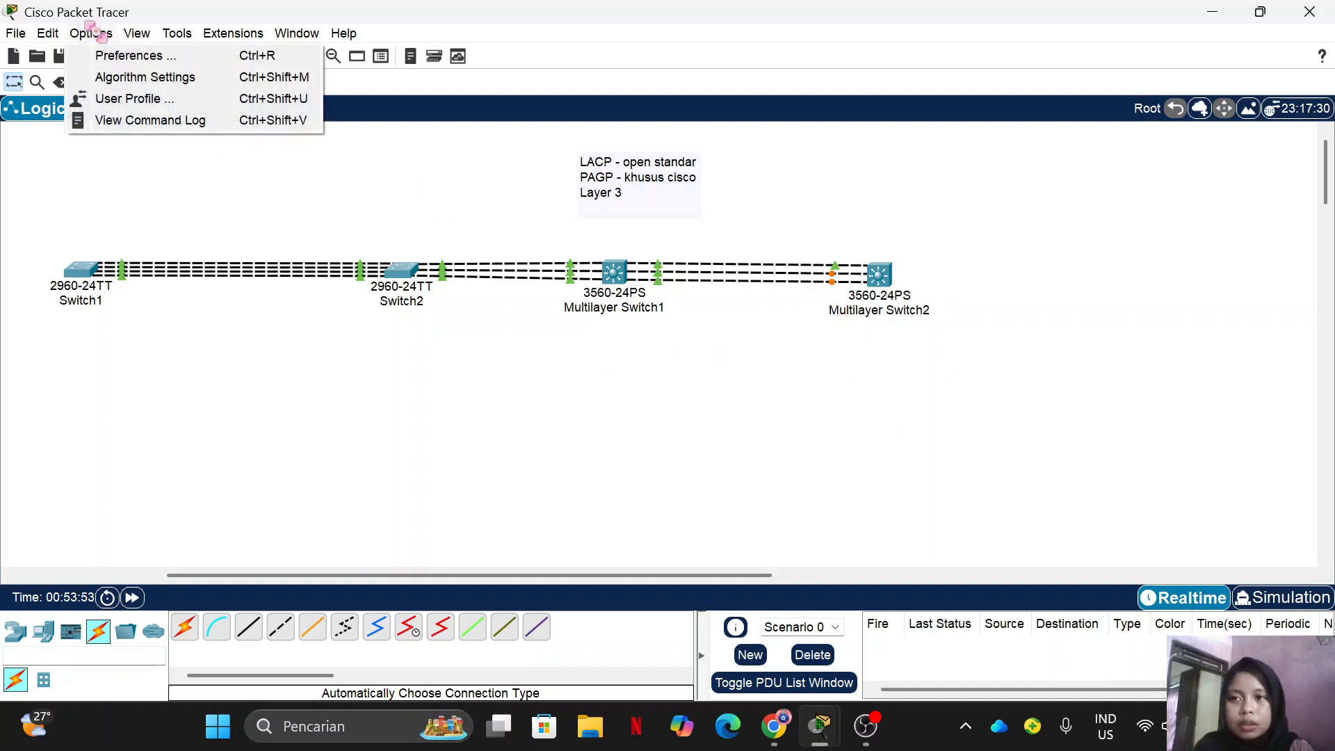
click(799, 239)
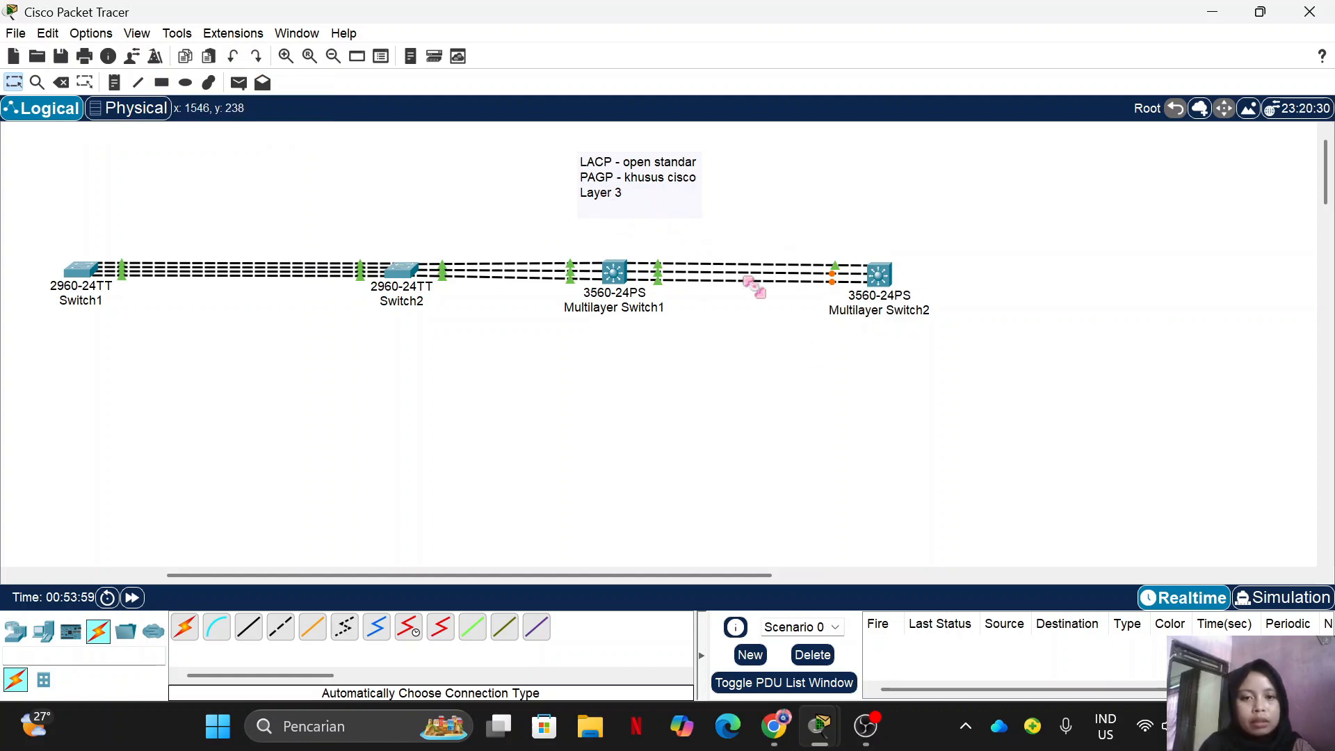
double_click(633, 197)
click(632, 216)
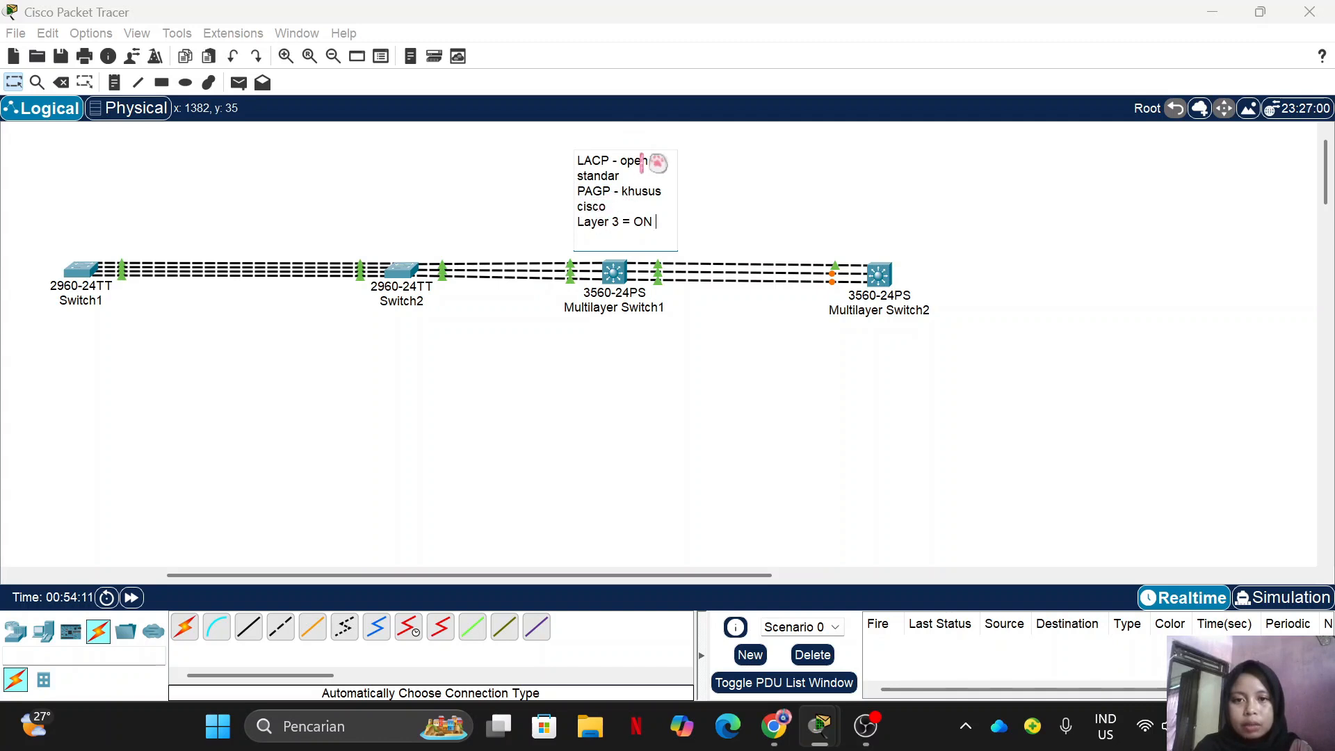
click(752, 221)
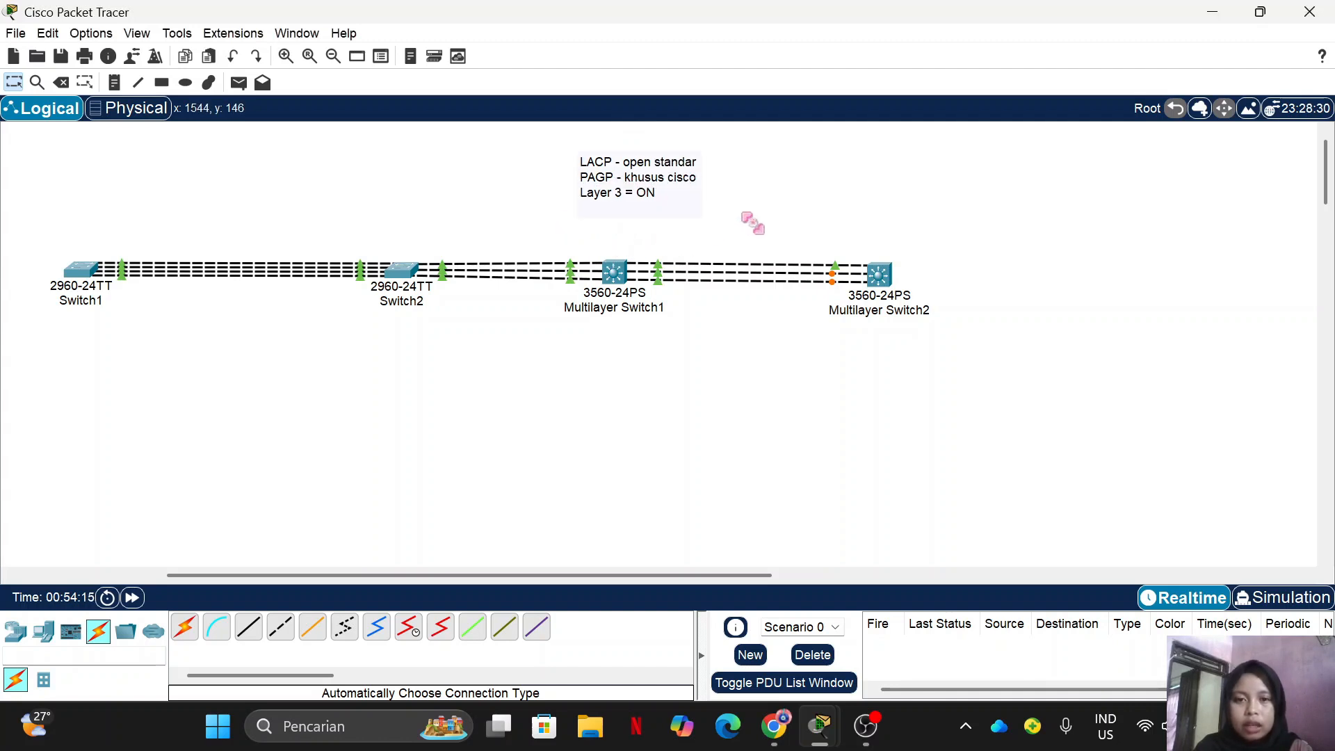
- Add the notes 10.10.10.1 above Multilayer Switch1 and 10.10.10.2 above Multilayer Switch2, and return to the selection tool
click(114, 82)
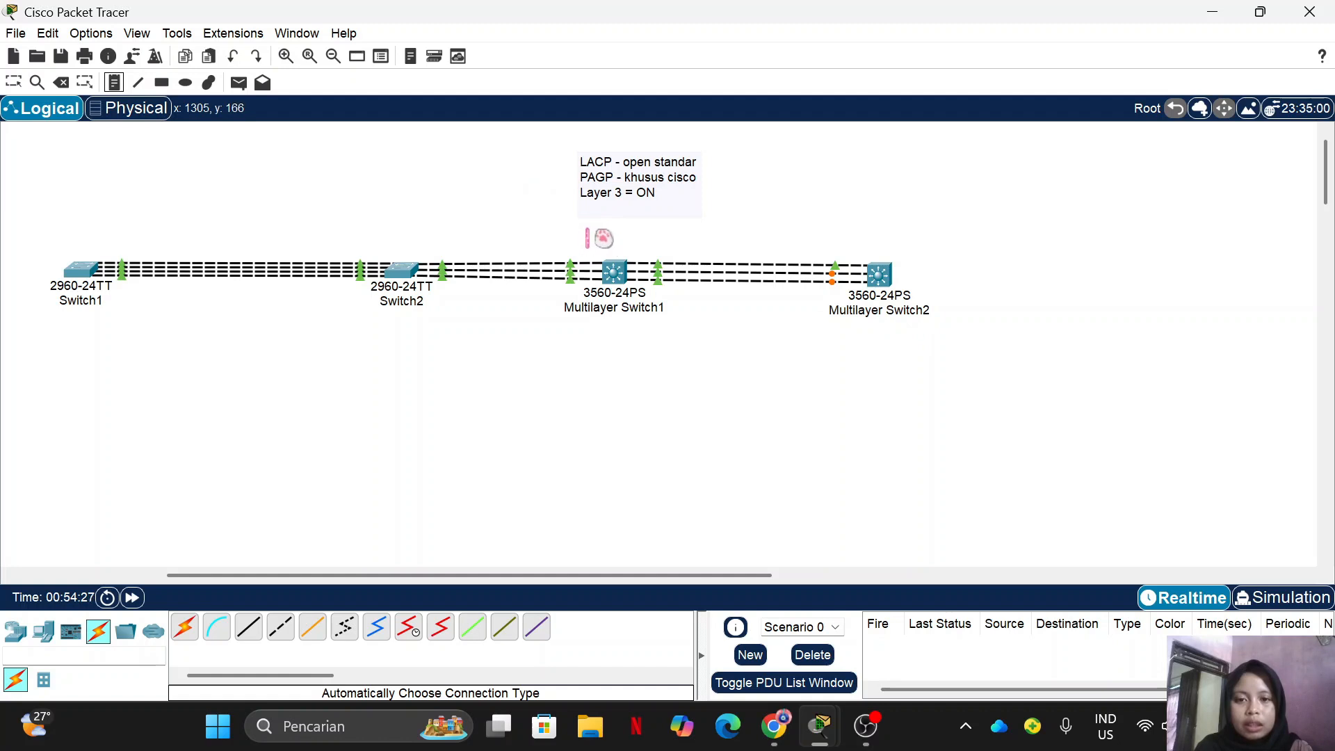
click(589, 241)
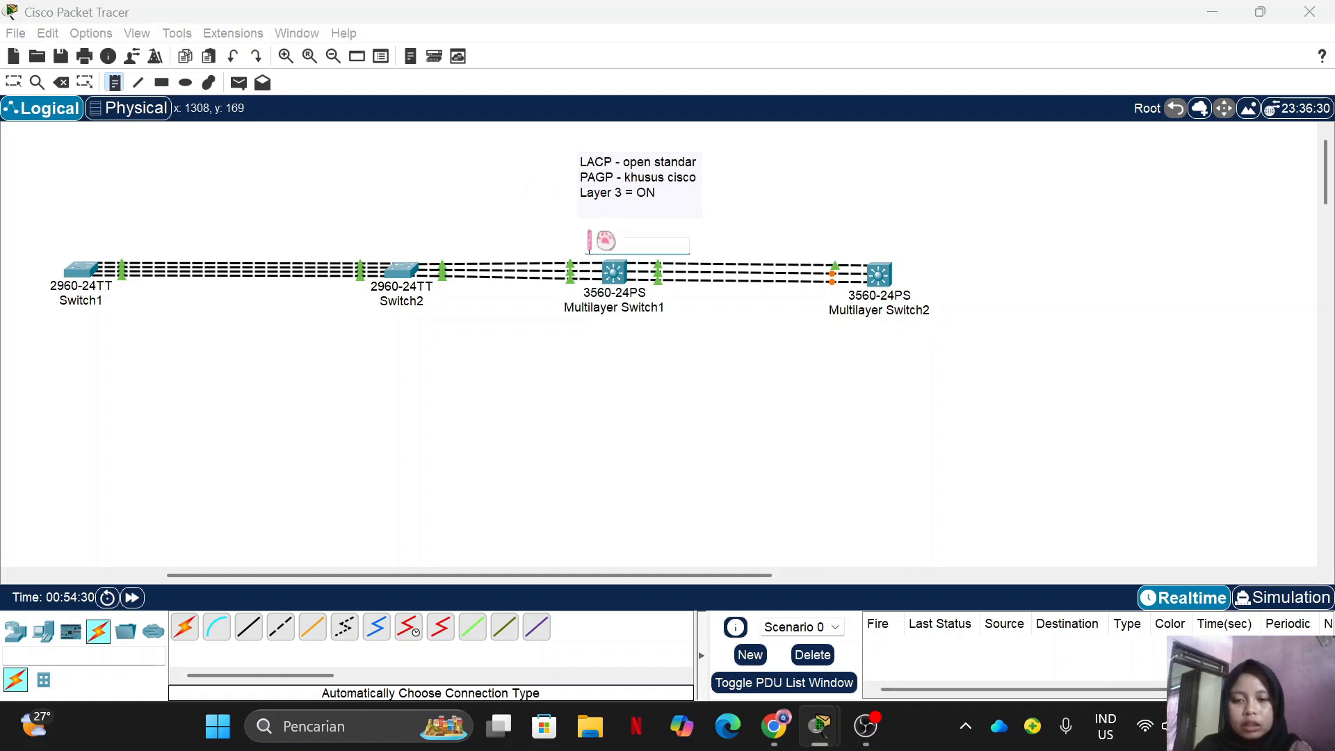
text(10.10.10.1)
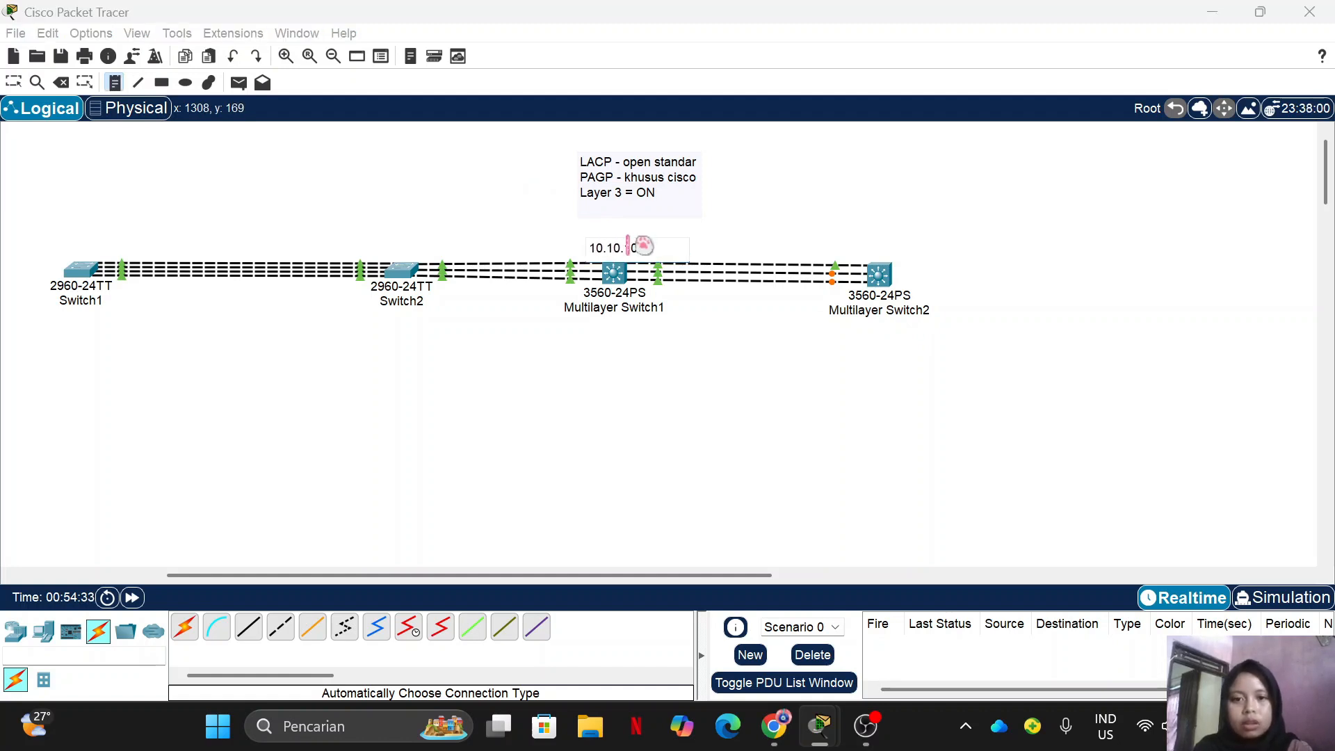
click(845, 242)
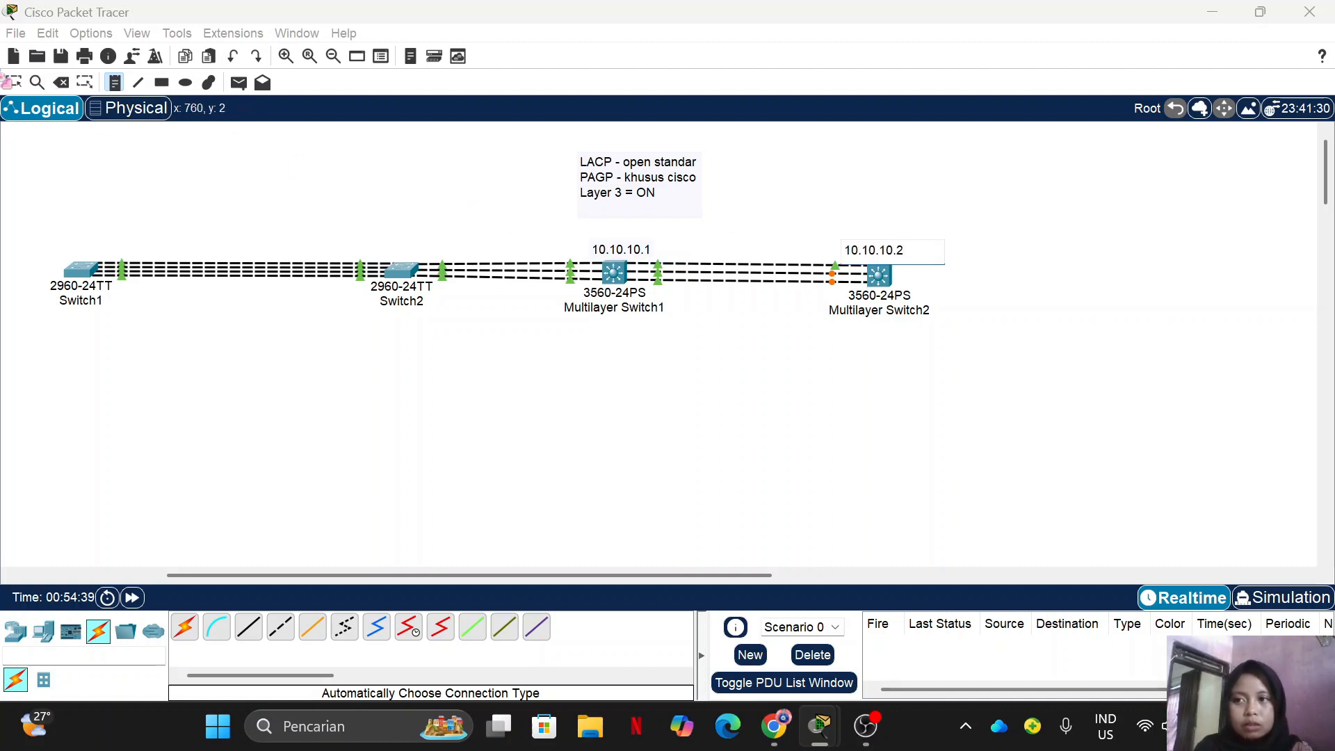
click(13, 82)
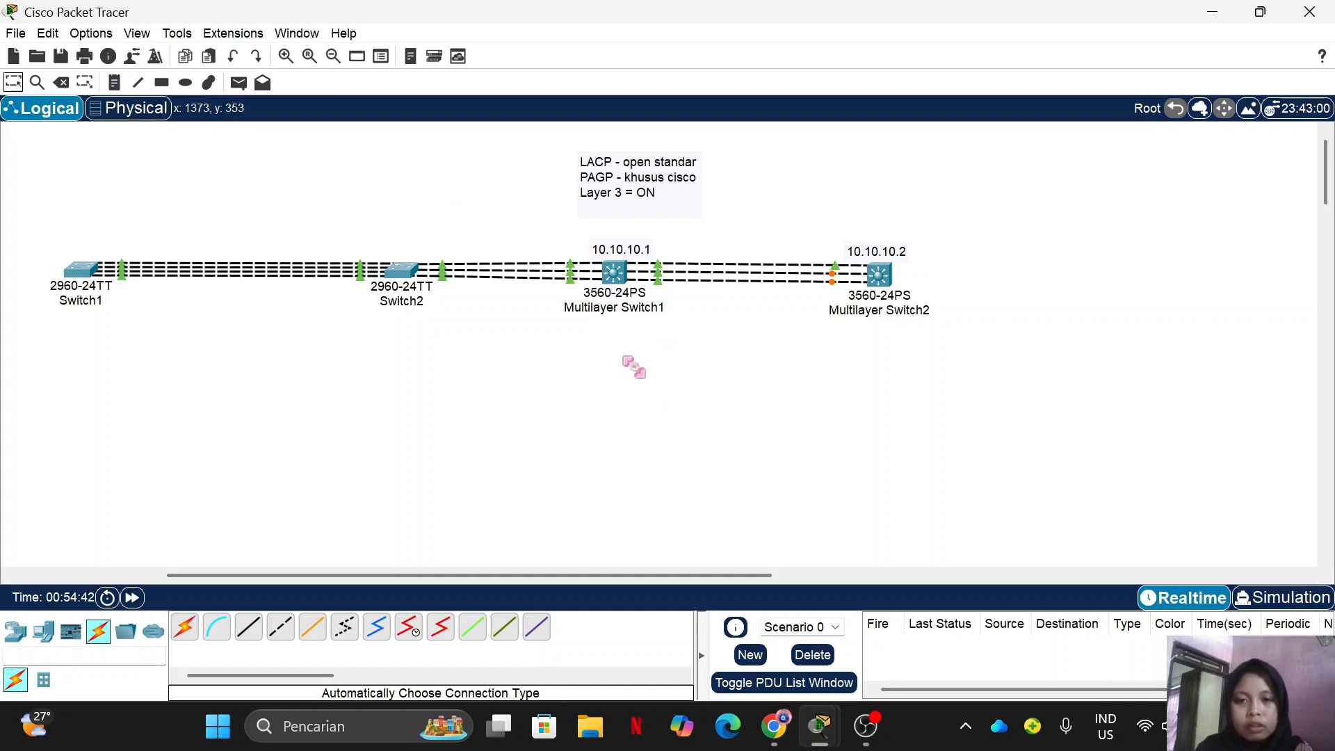
- Turn on the preference that always shows port labels in the logical workspace
click(91, 34)
click(122, 54)
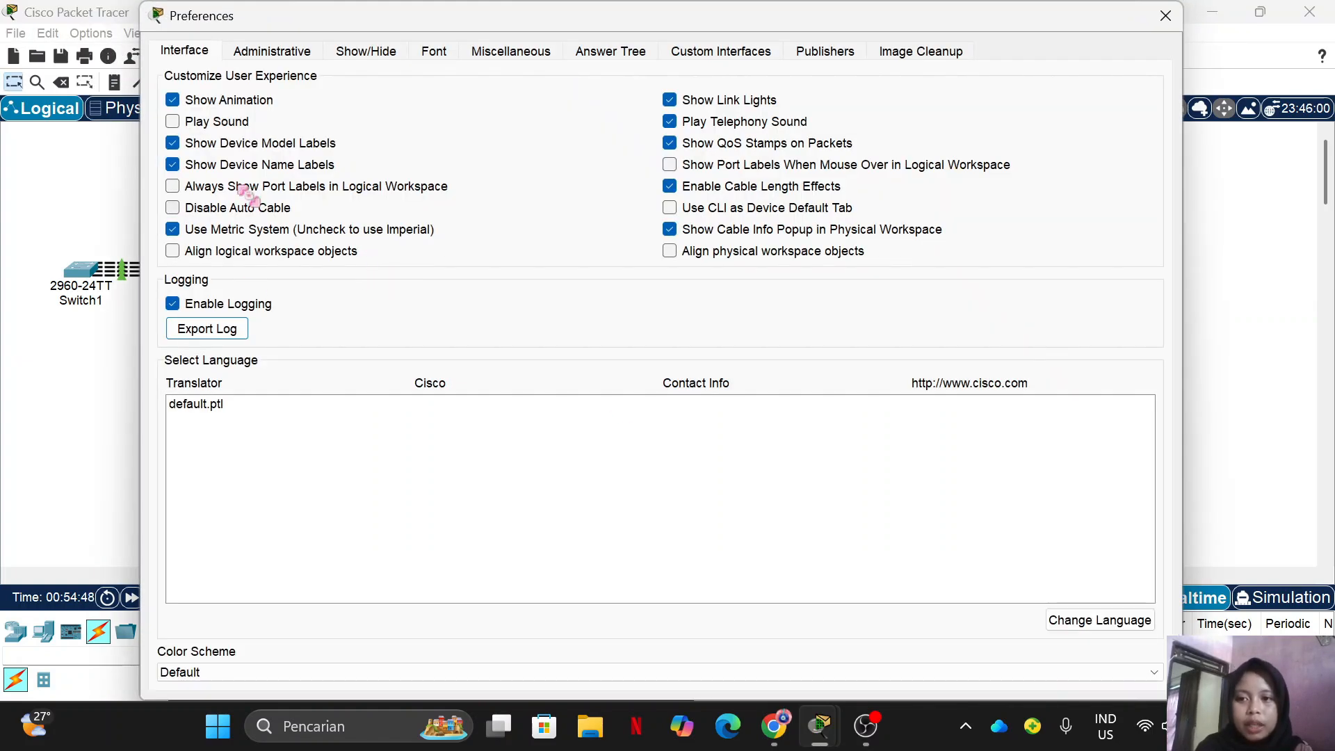
click(245, 188)
click(1165, 15)
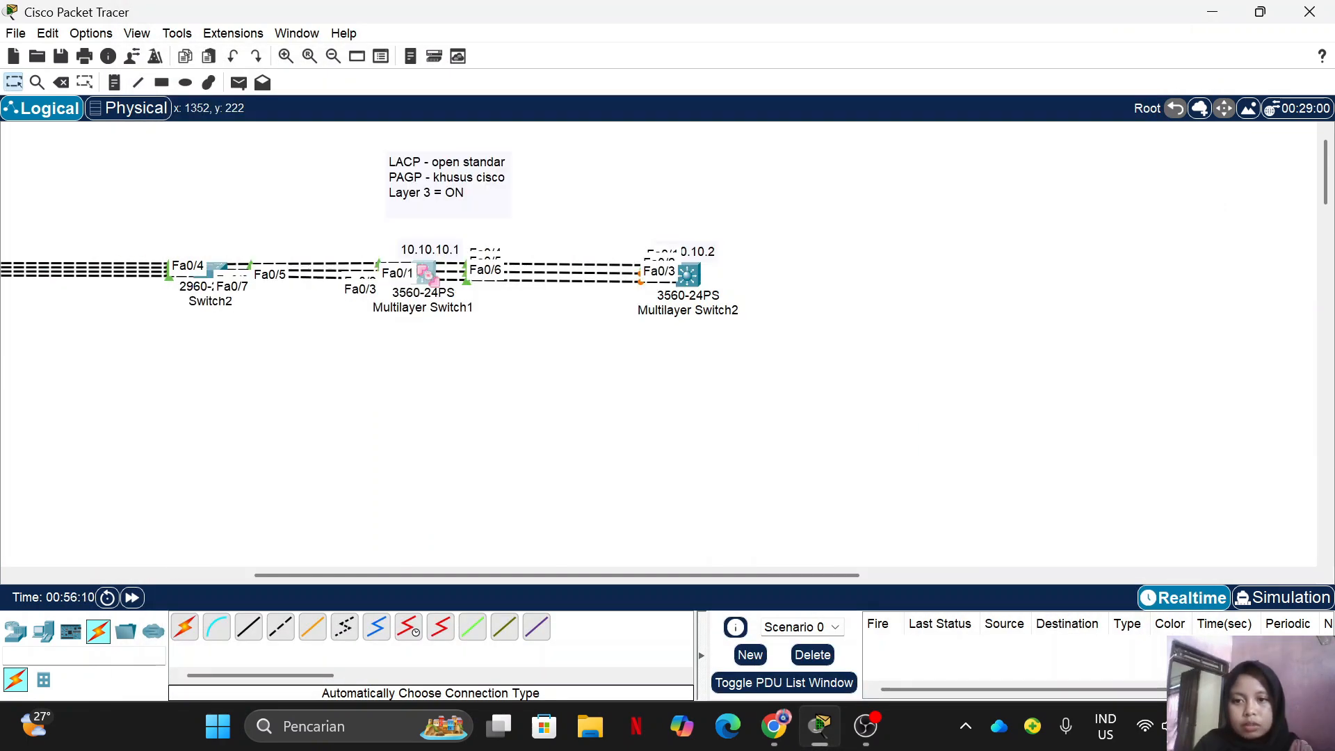
- In Multilayer Switch1's command line, enter interface range fa0/4-6 and make its ports Layer 3 with no switchport
click(426, 274)
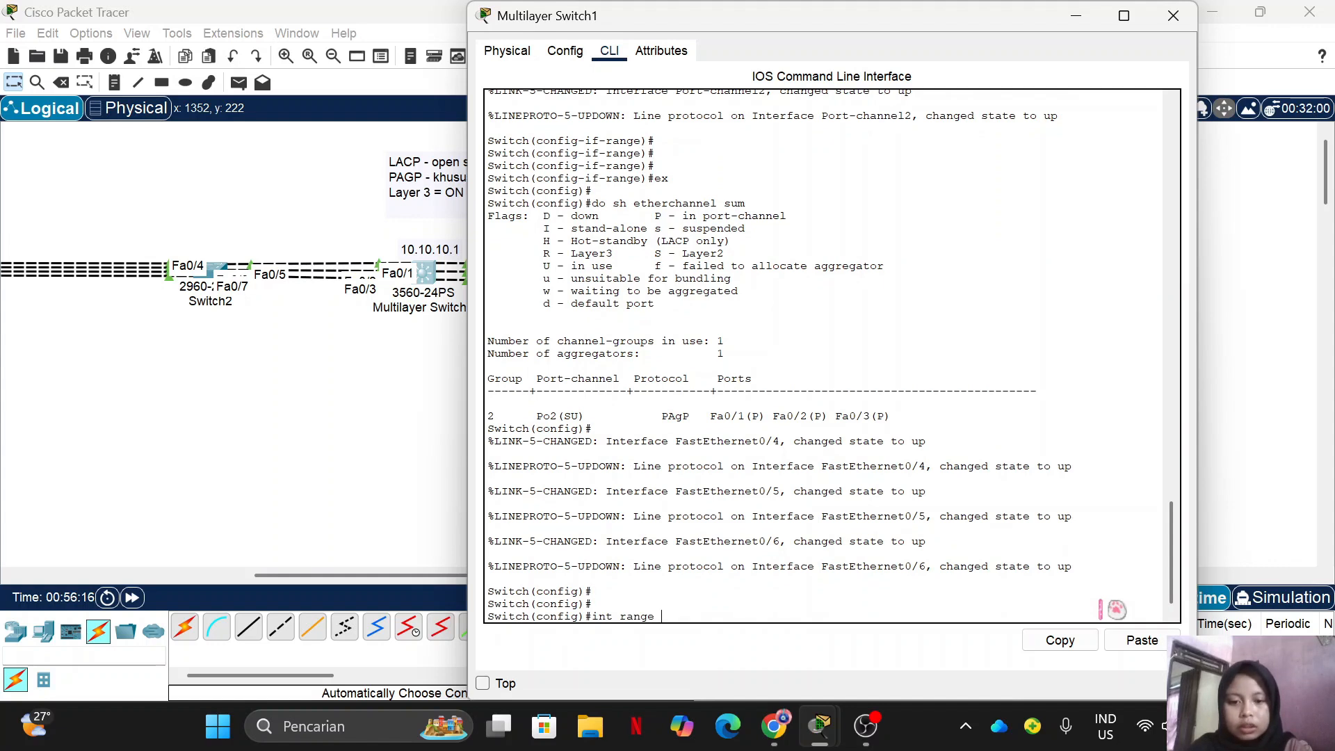
scroll(311, 413, right, 3)
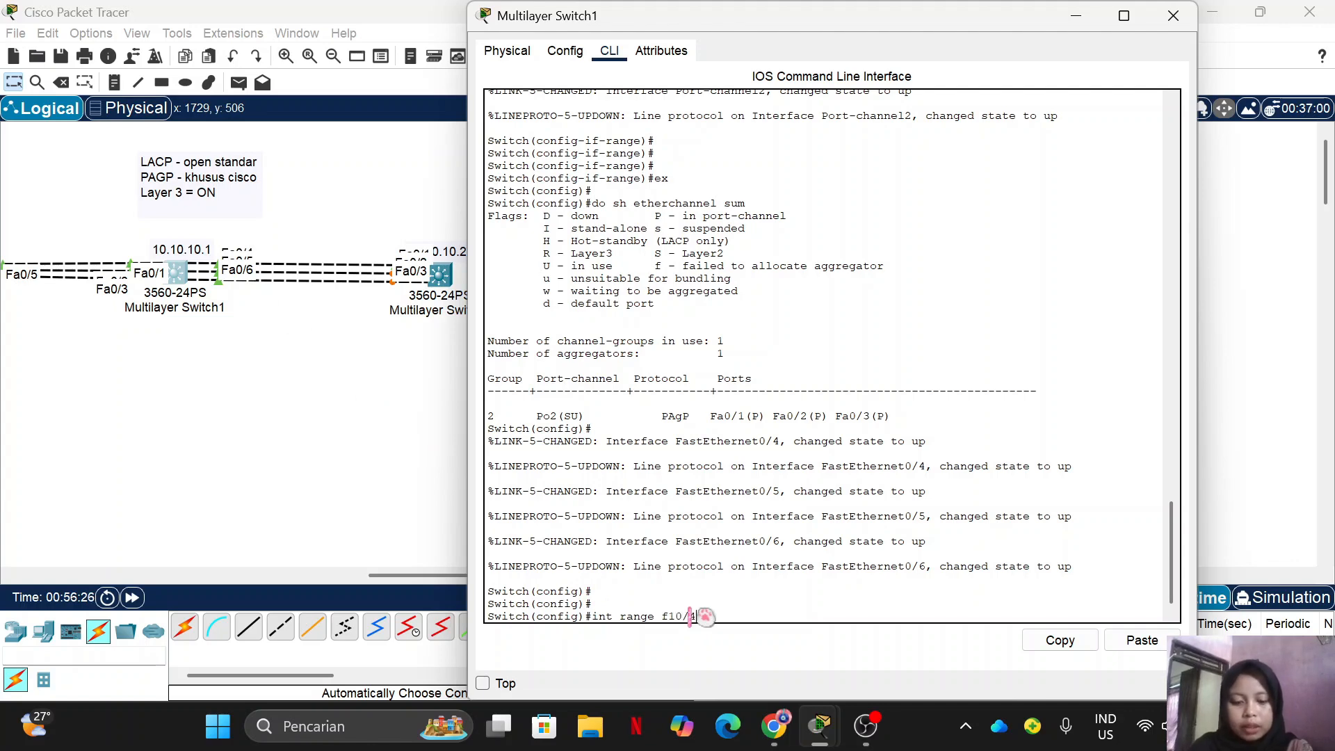
text(-6)
key(Return)
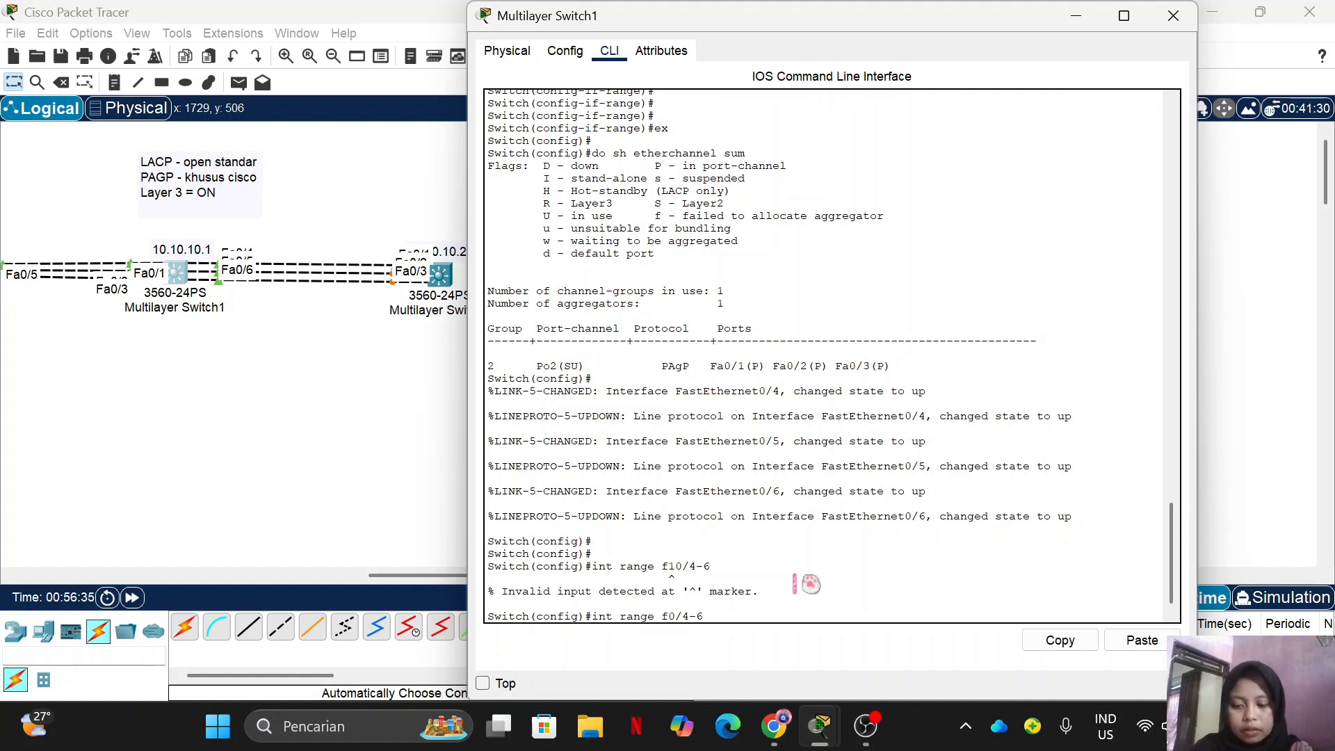
key(Return)
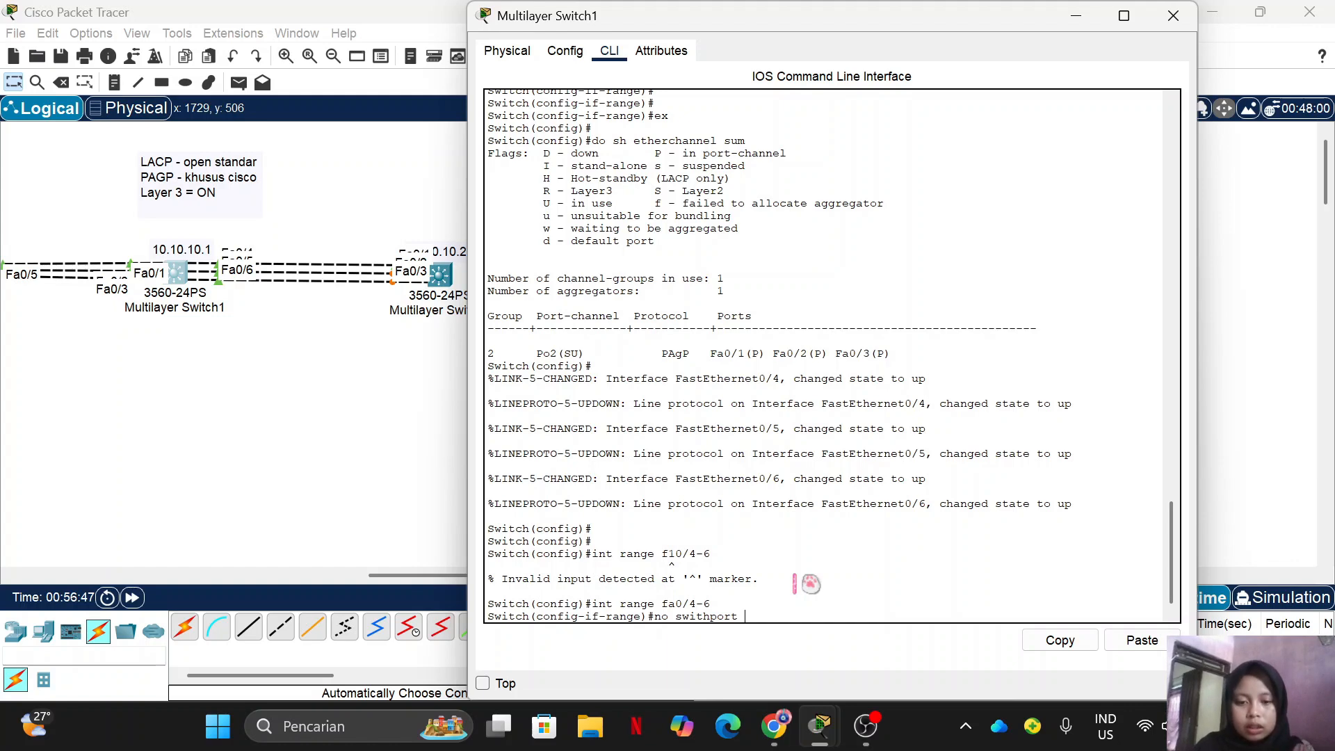
key(Return)
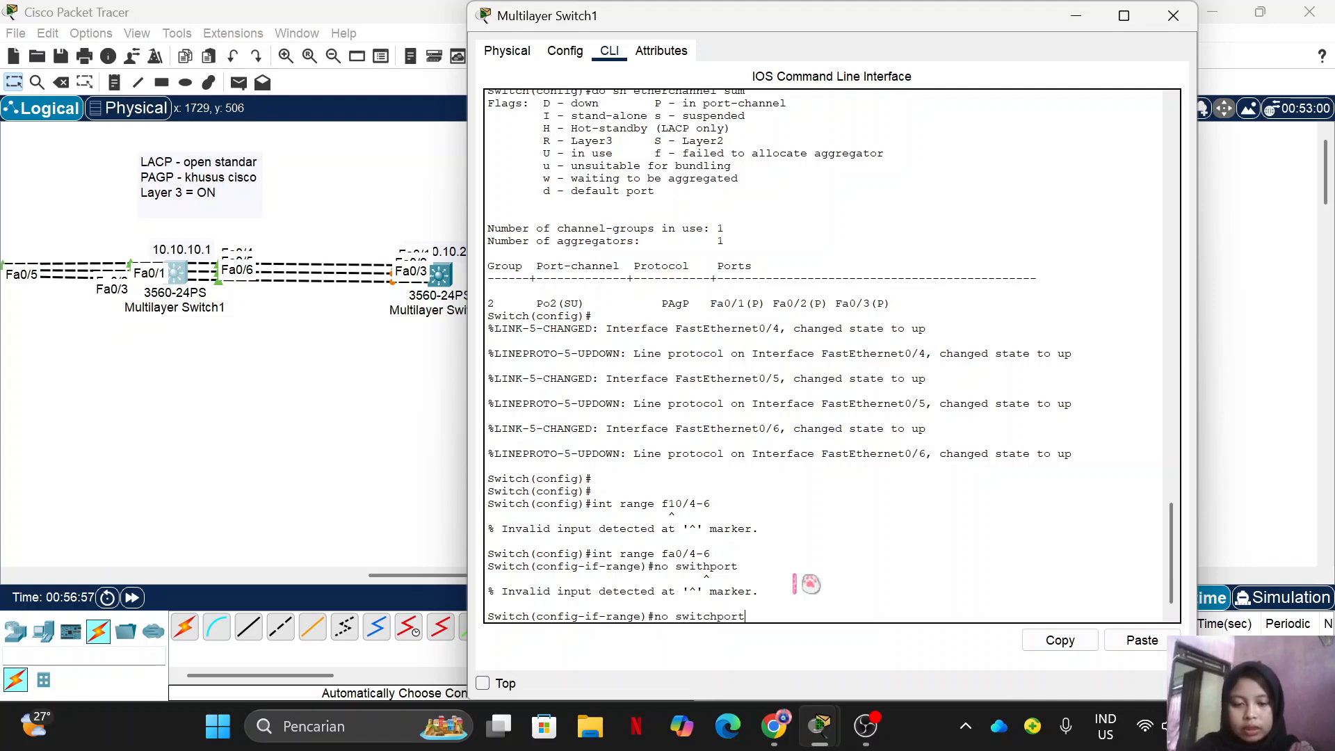
key(Return)
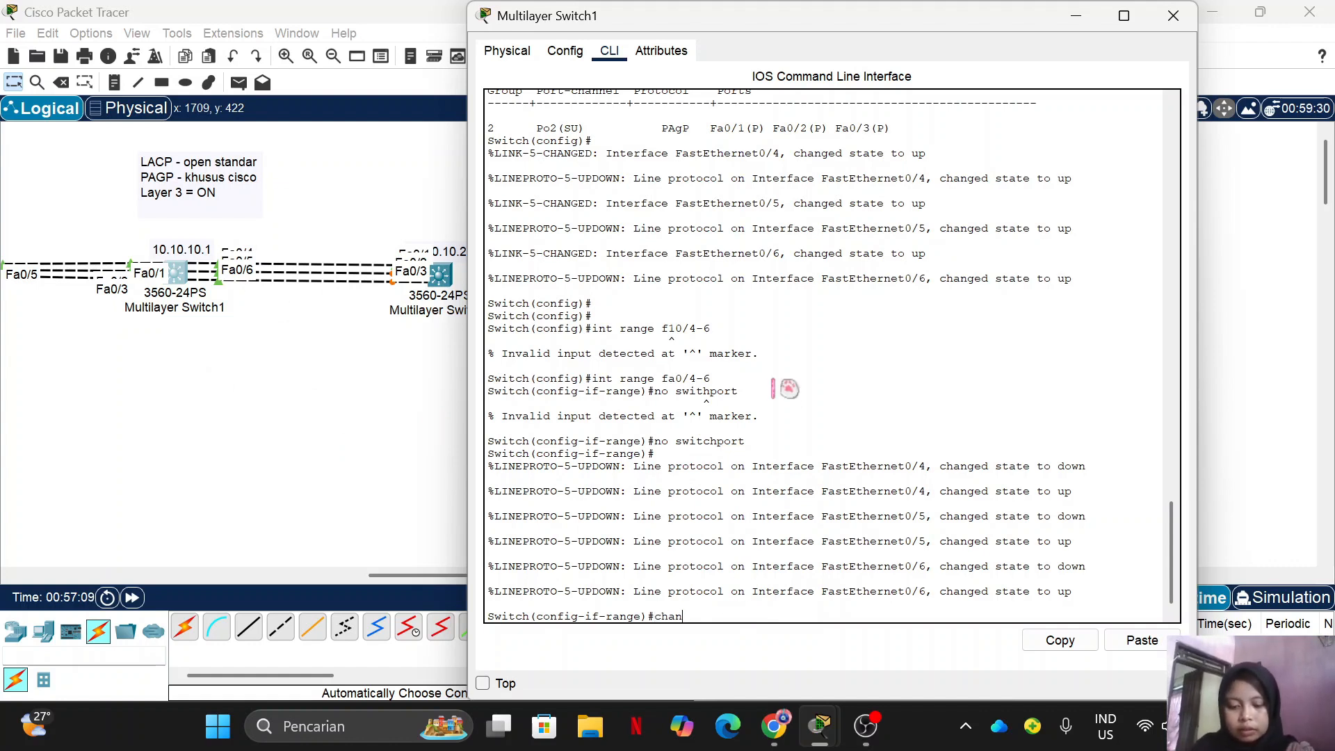
- List the available channel-group 3 modes and assign fa0/4-6 with channel-group 3 mode on
text(grou)
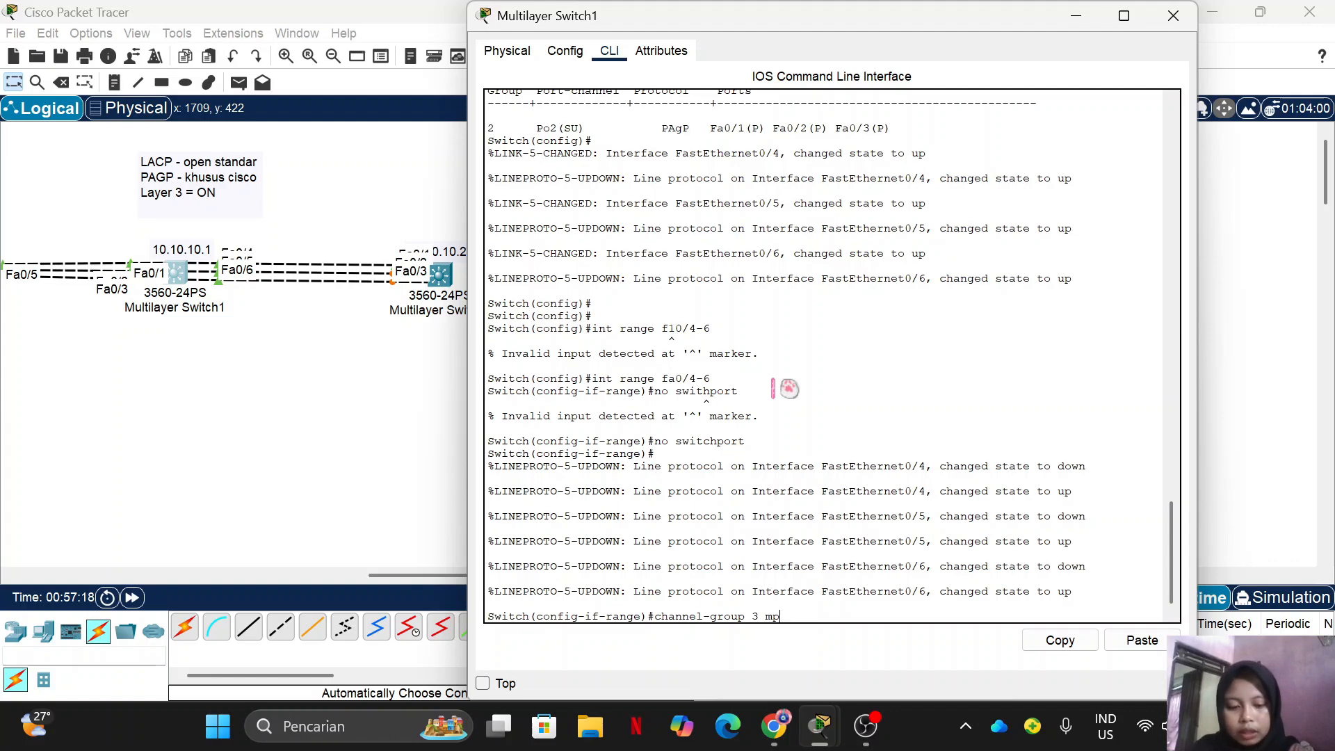
text(p 3 mode ?)
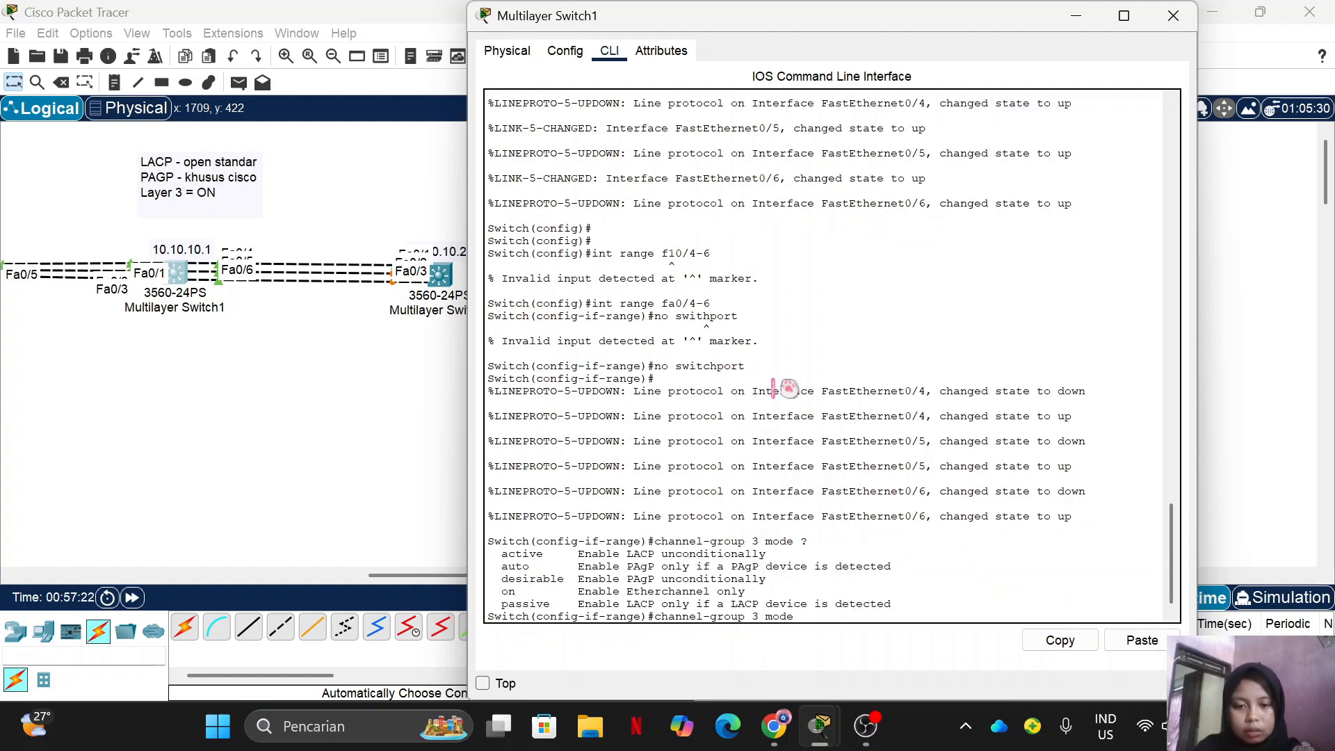
drag(502, 591, 784, 590)
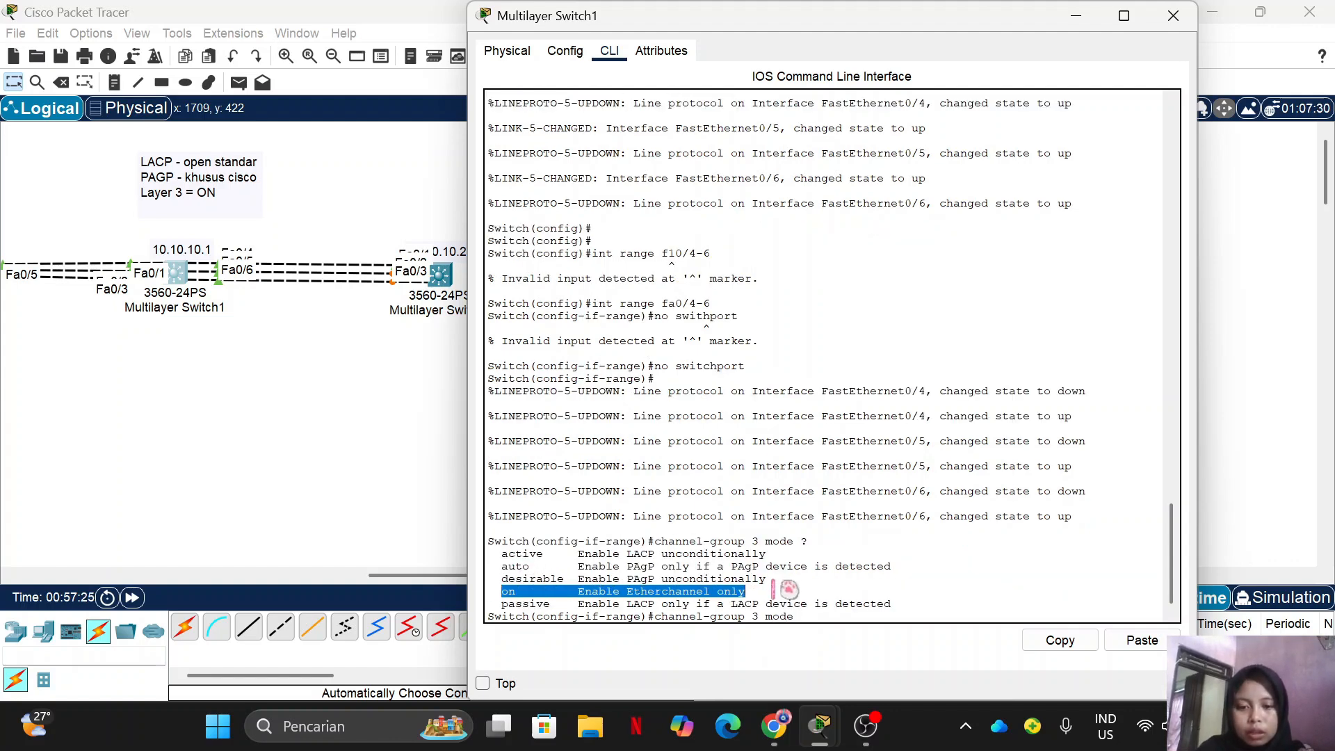
click(816, 616)
text(on)
key(Return)
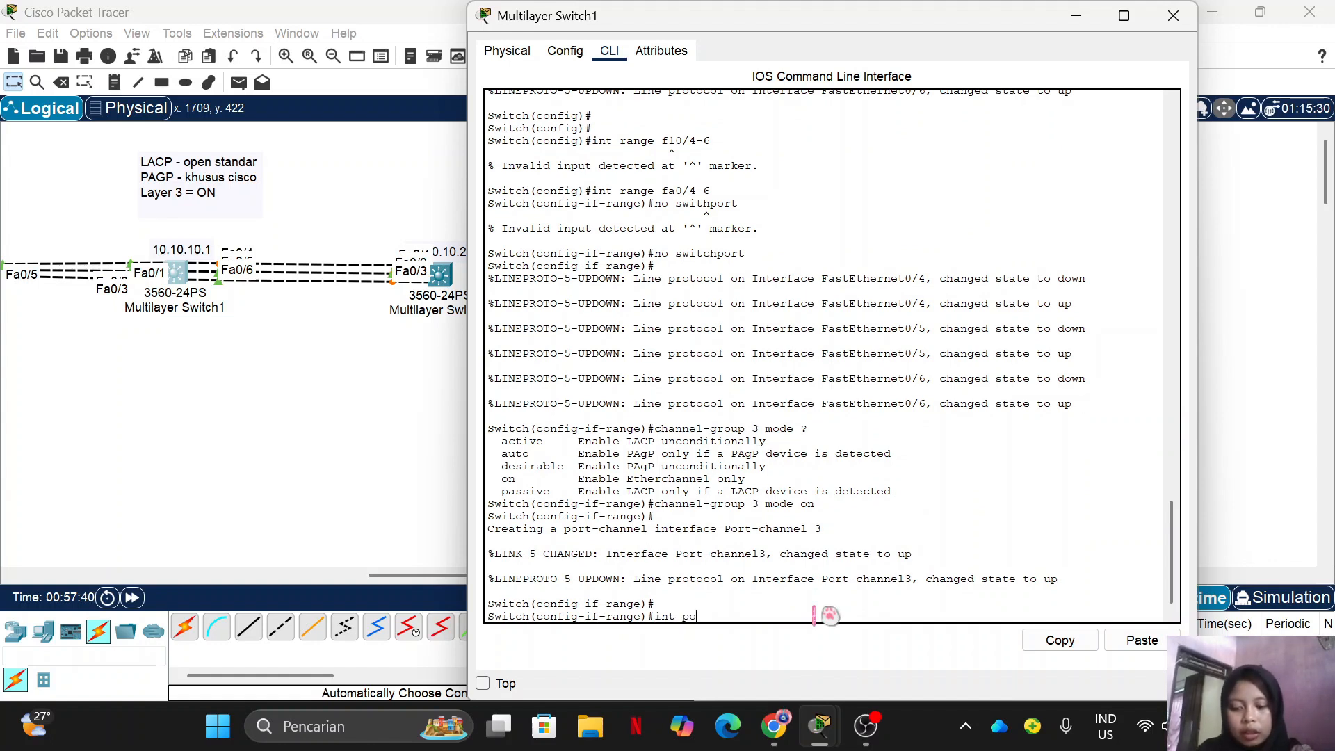
- Enter interface po3 on Multilayer Switch1 and assign it the IP address 10.10.10.1 with mask 255.255.255.0
key(Return)
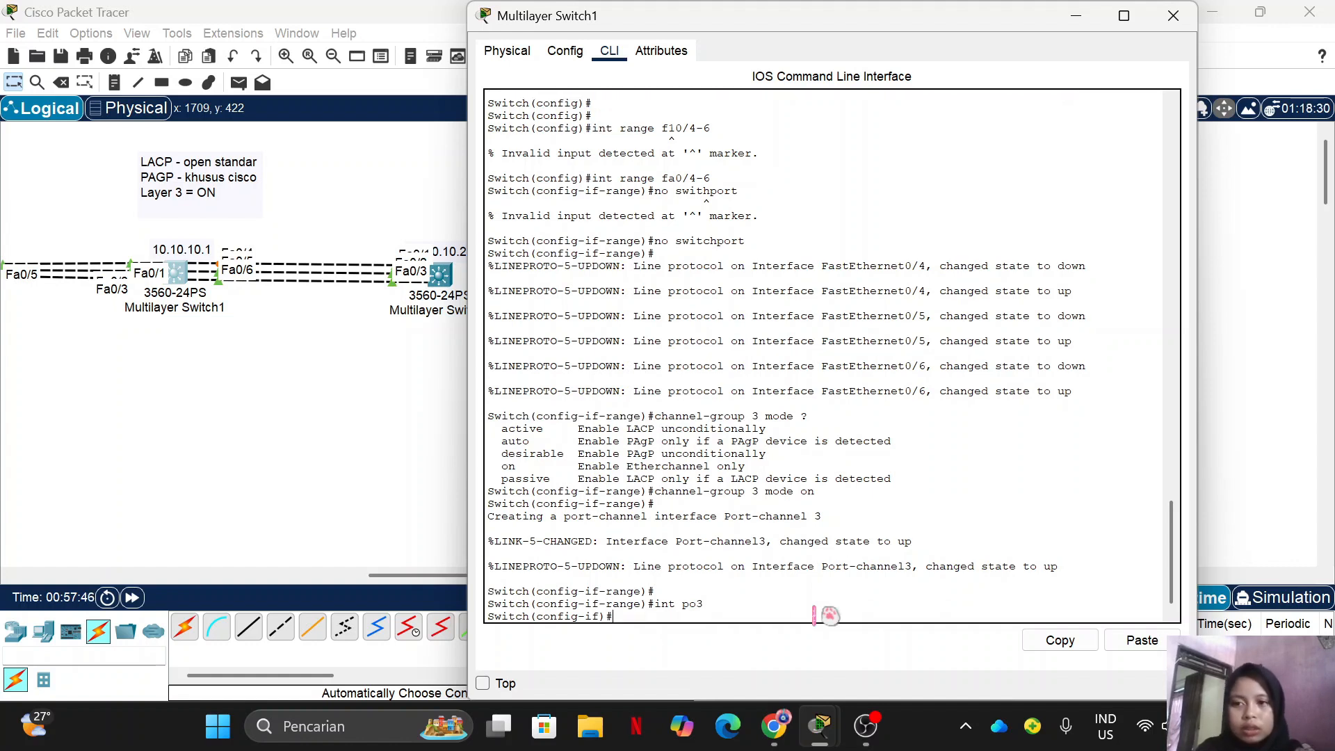
text(dd )
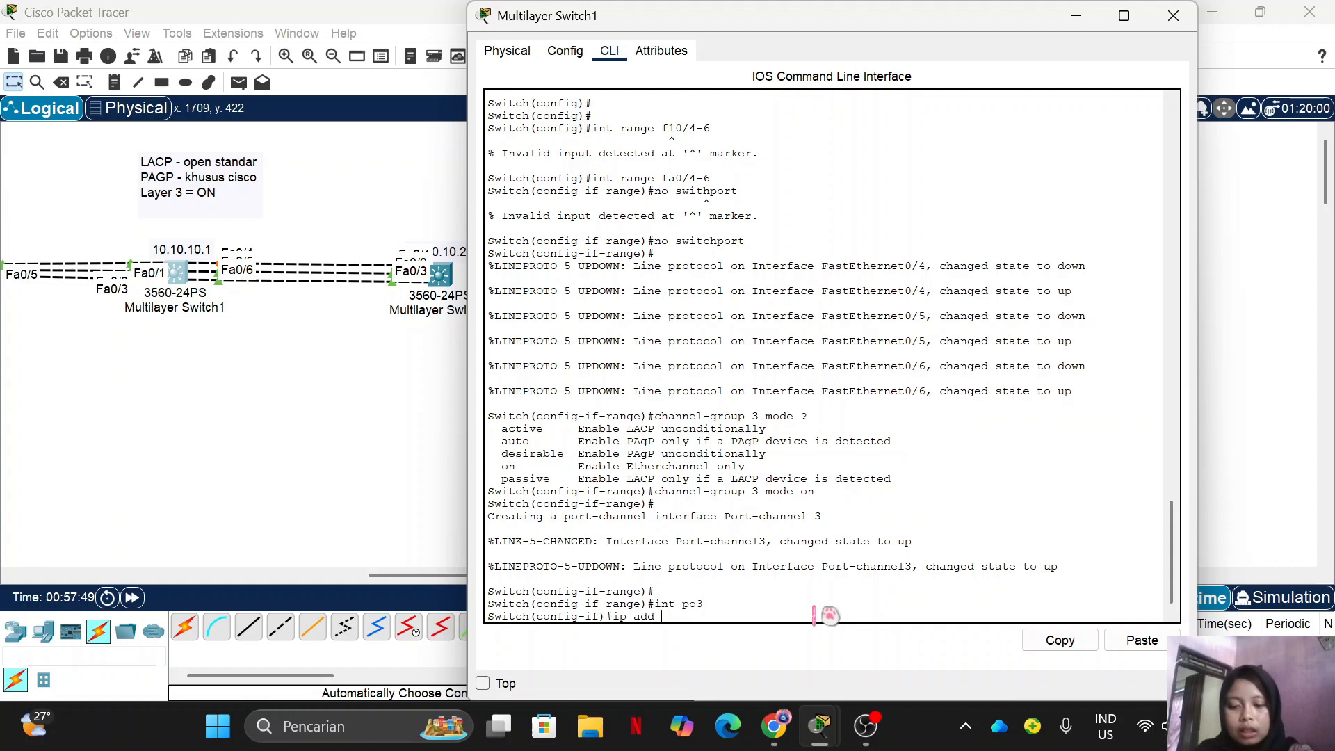
text(10.10.10.)
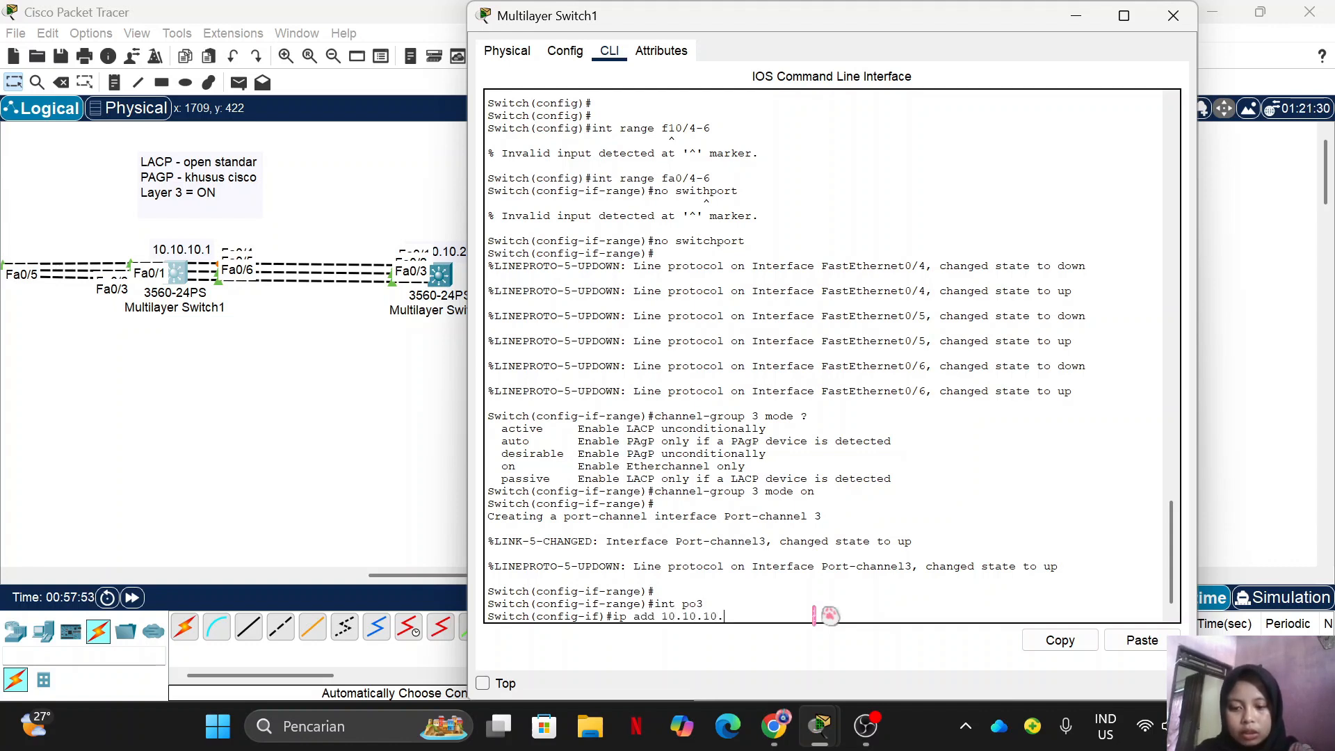
text(1 255)
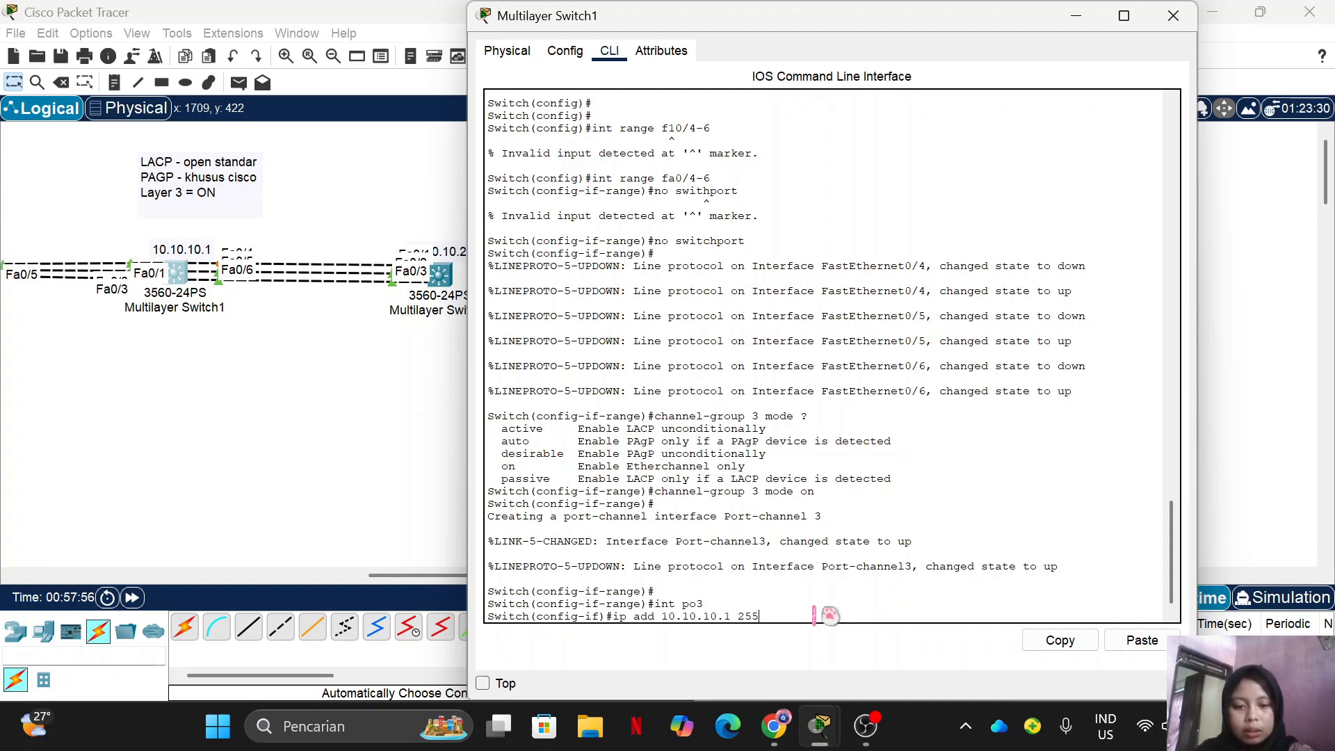
text(.255.255.0)
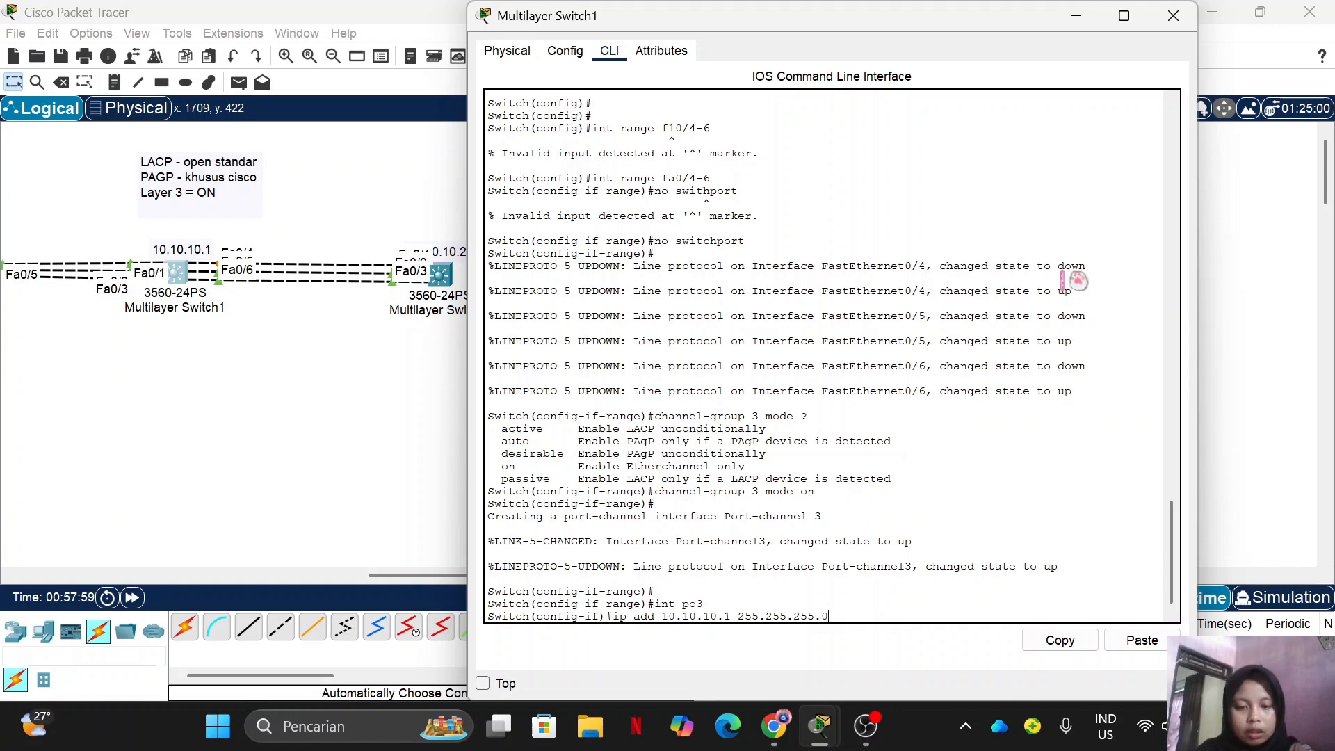
key(Return)
key(Return)
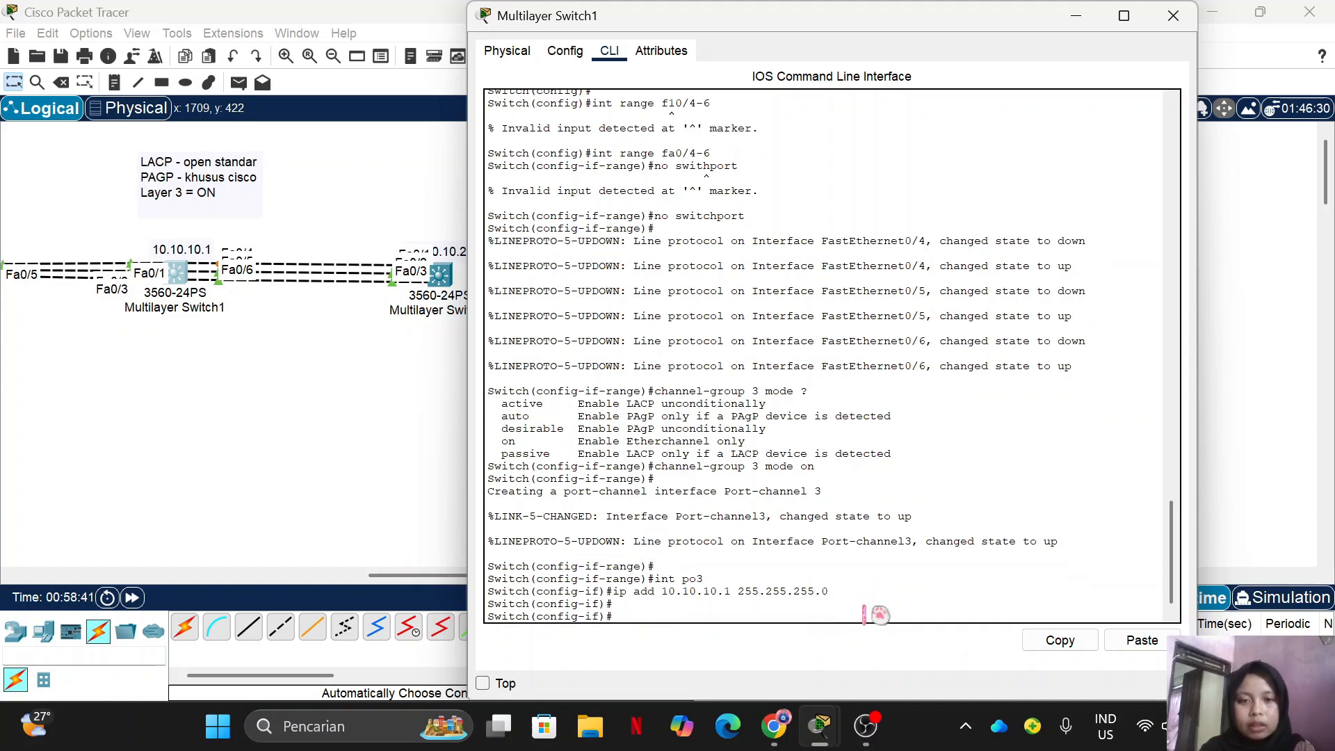
- Switch to Multilayer Switch2's command line and answer no to the initial configuration dialog
click(1075, 16)
click(439, 274)
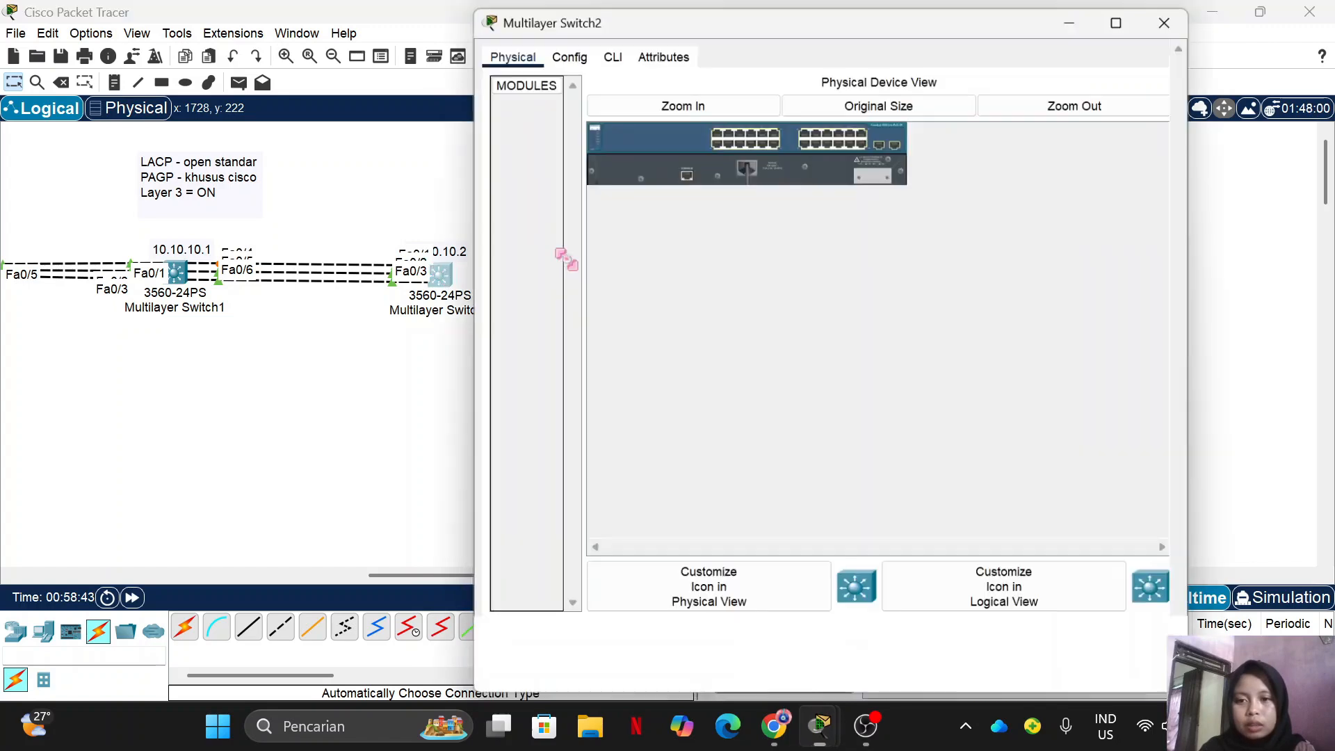
click(610, 50)
key(Return)
key(Return)
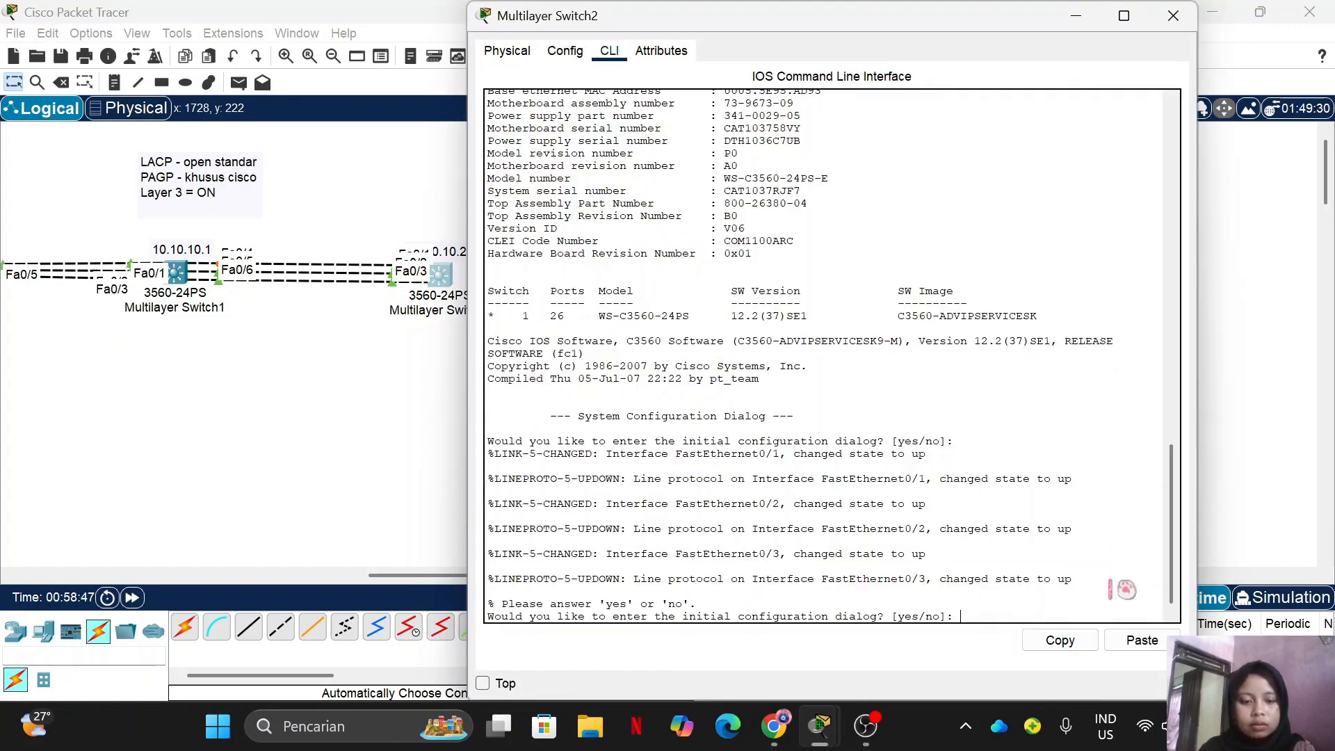
text(no)
key(Return)
key(Return)
key(Return)
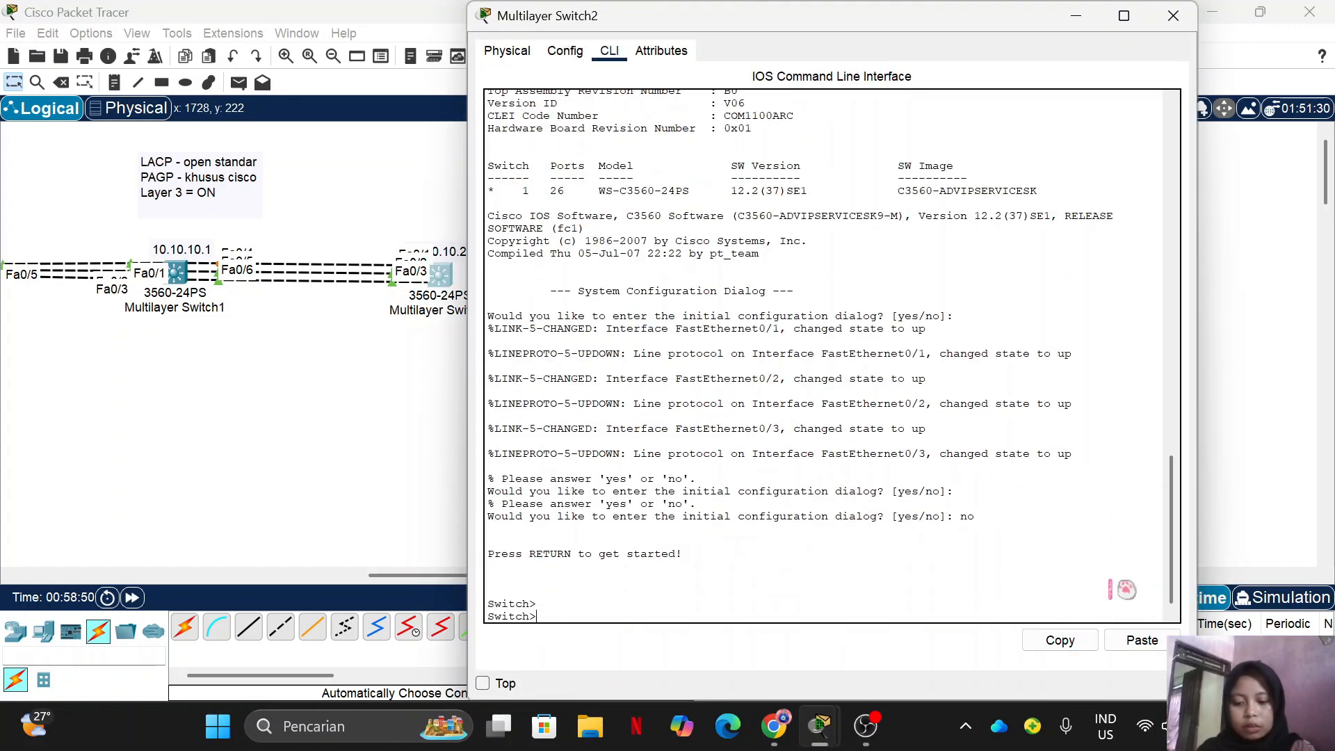
- Enter privileged mode and then global configuration mode on Multilayer Switch2 with ena and conf t
text(ena)
key(Return)
text(conf t)
key(Return)
key(Return)
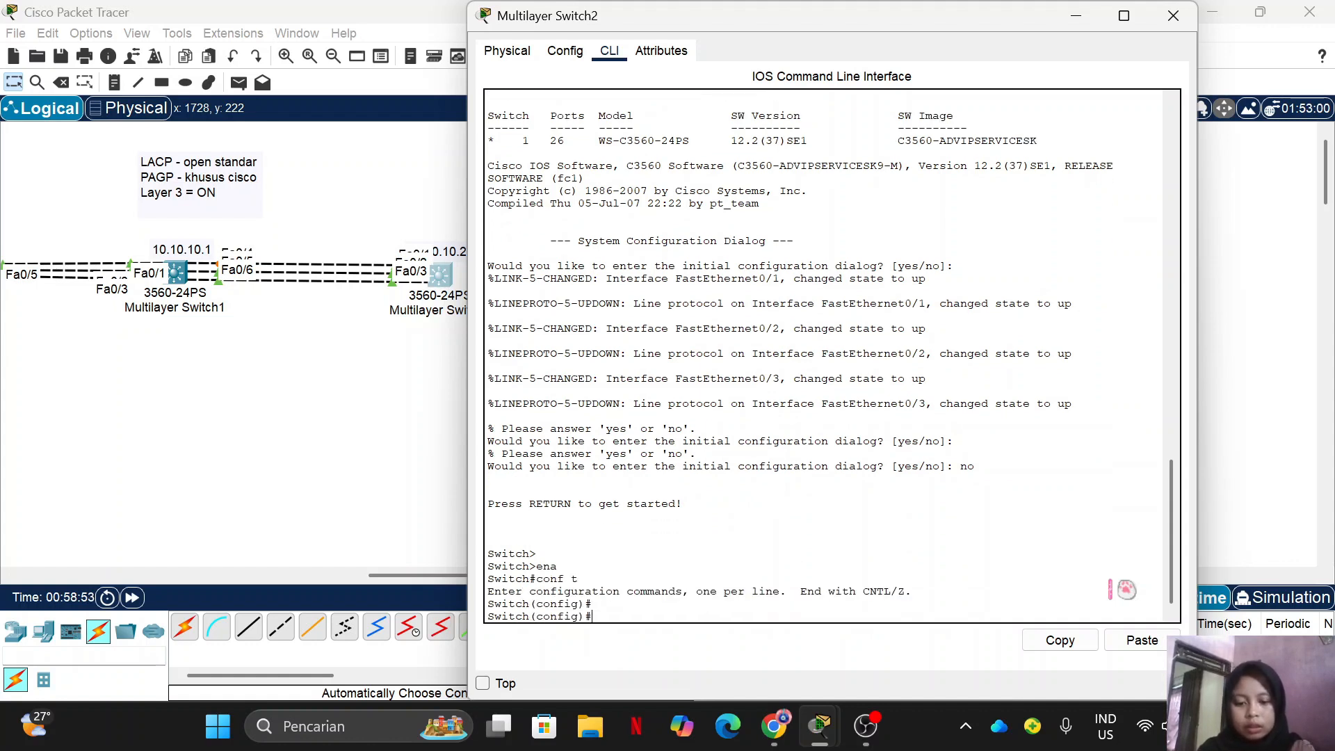
- Enter interface range fa0/1-3 on Multilayer Switch2 and make its ports Layer 3 with no switchport
text(int range)
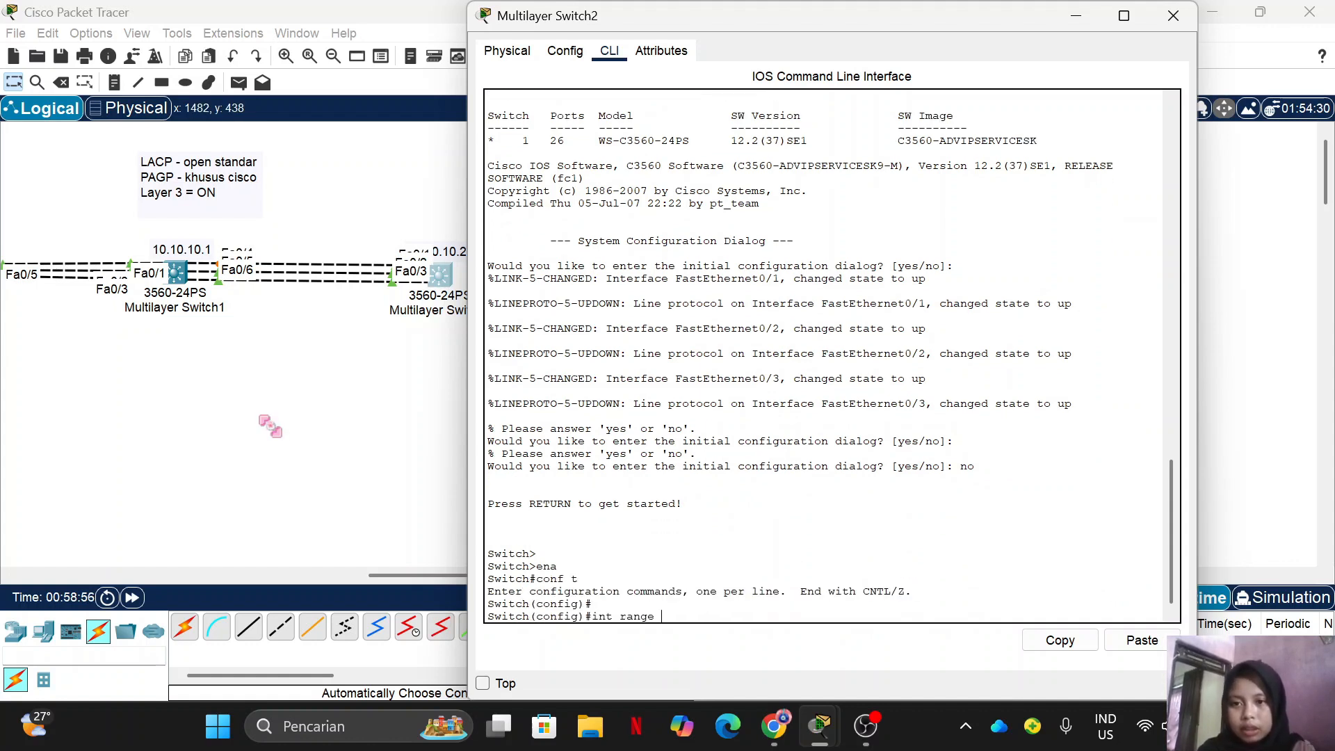
scroll(270, 426, right, 3)
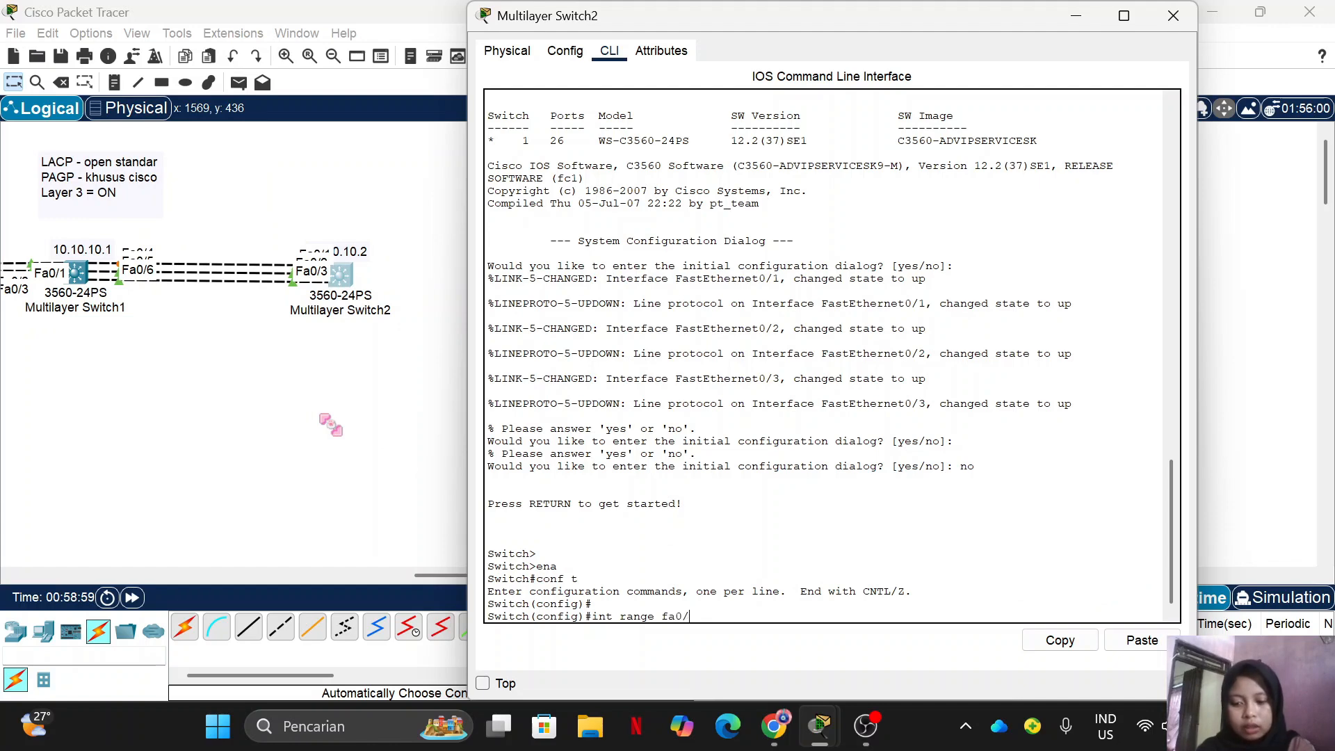
text(fa0/1-3)
key(Return)
key(Return)
text(no )
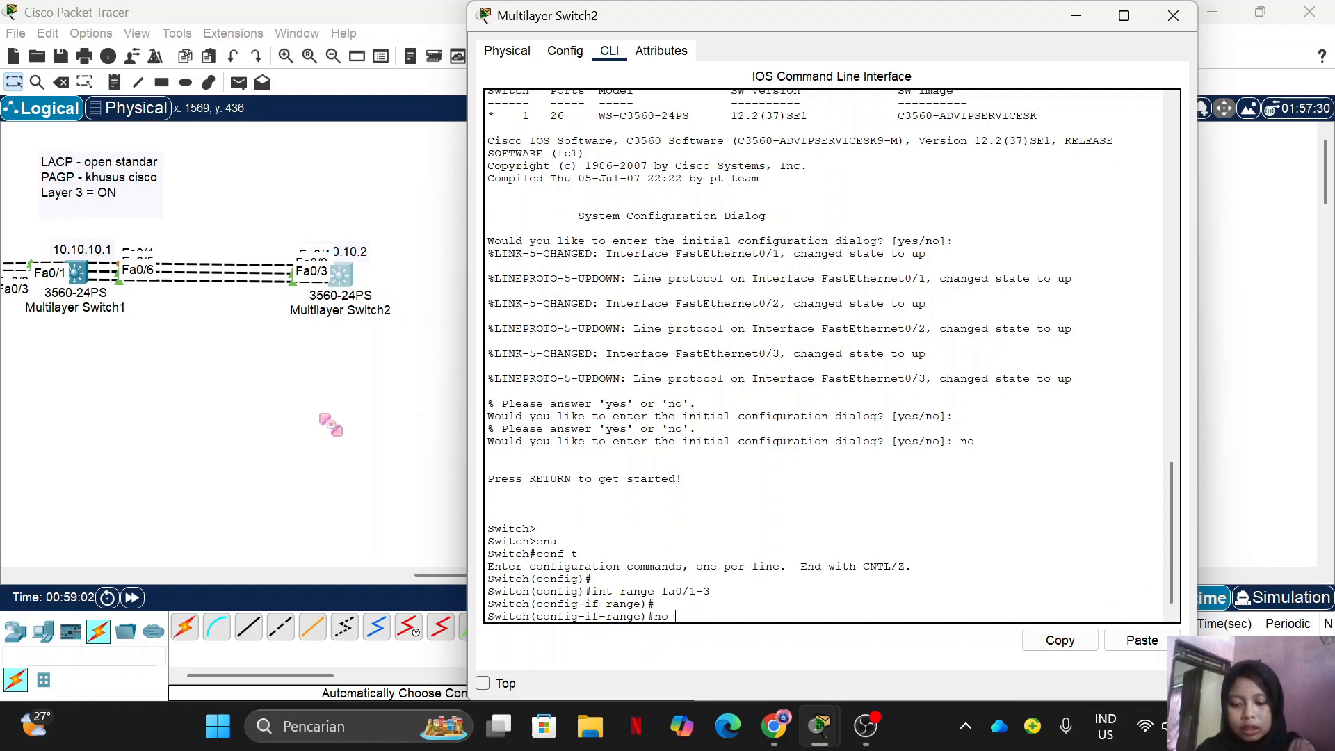
text(switchport)
key(Return)
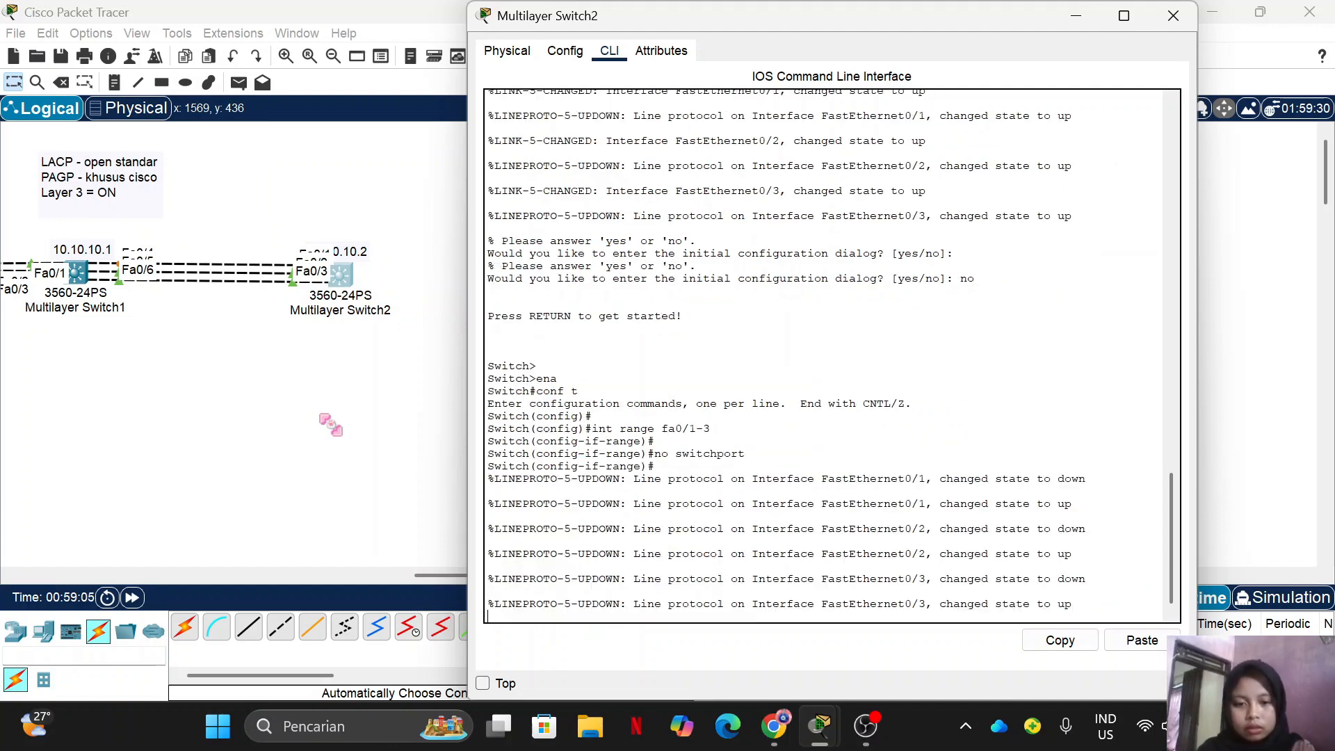
- Assign Multilayer Switch2's ports fa0/1-3 to the EtherChannel with channel-group 3 mode on
key(Return)
text(channe)
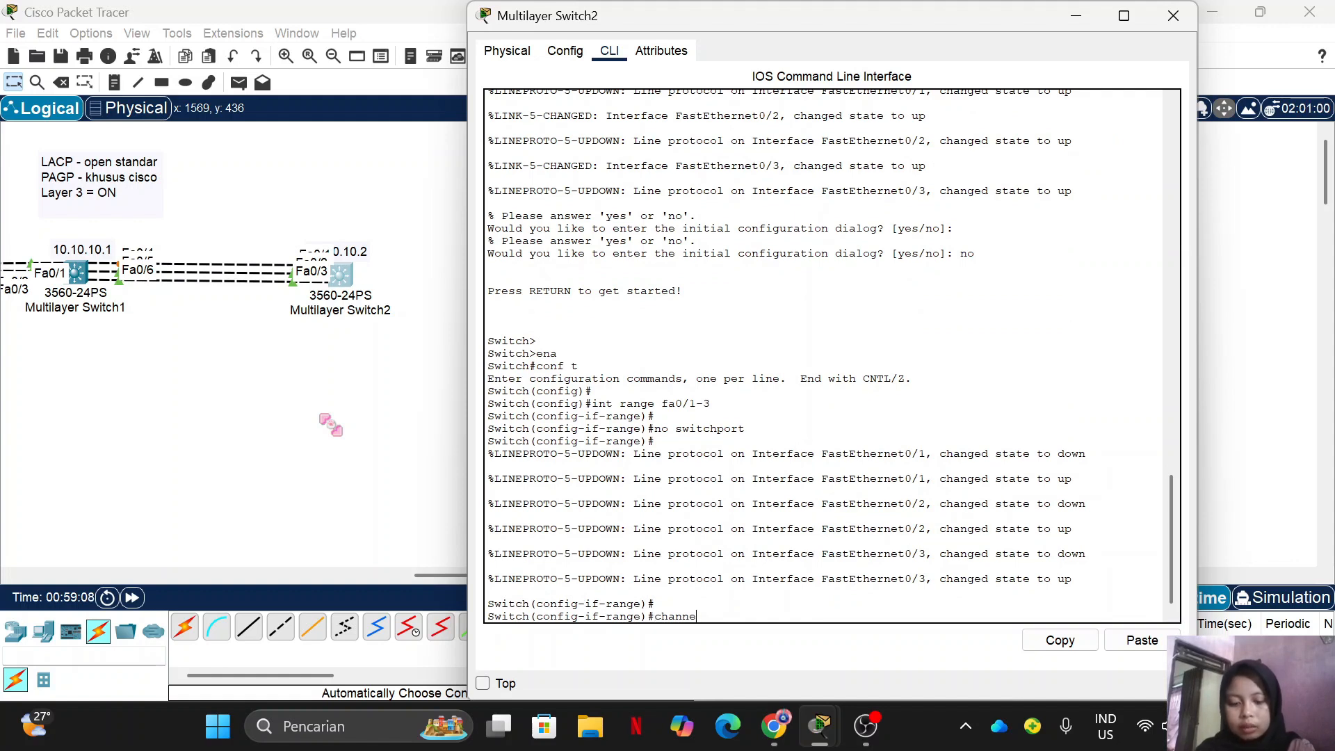
text(l-group )
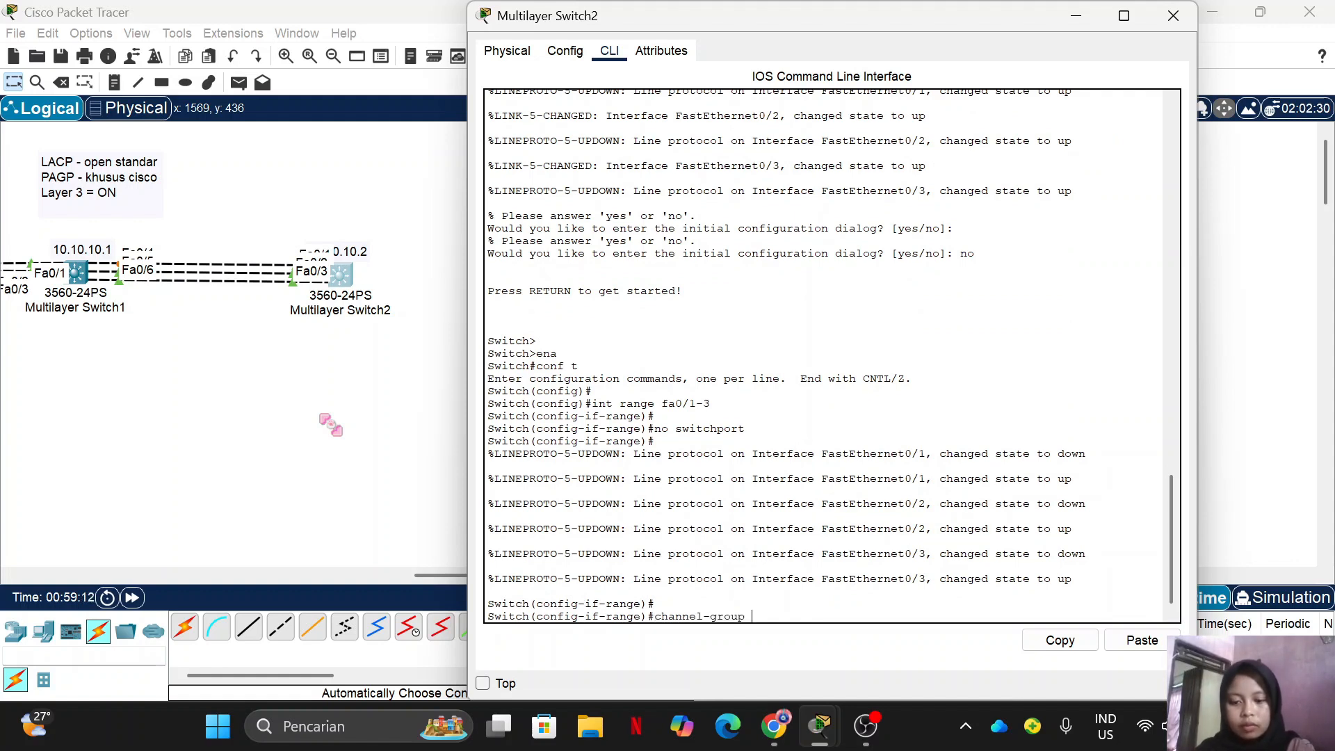
text(3 mode on)
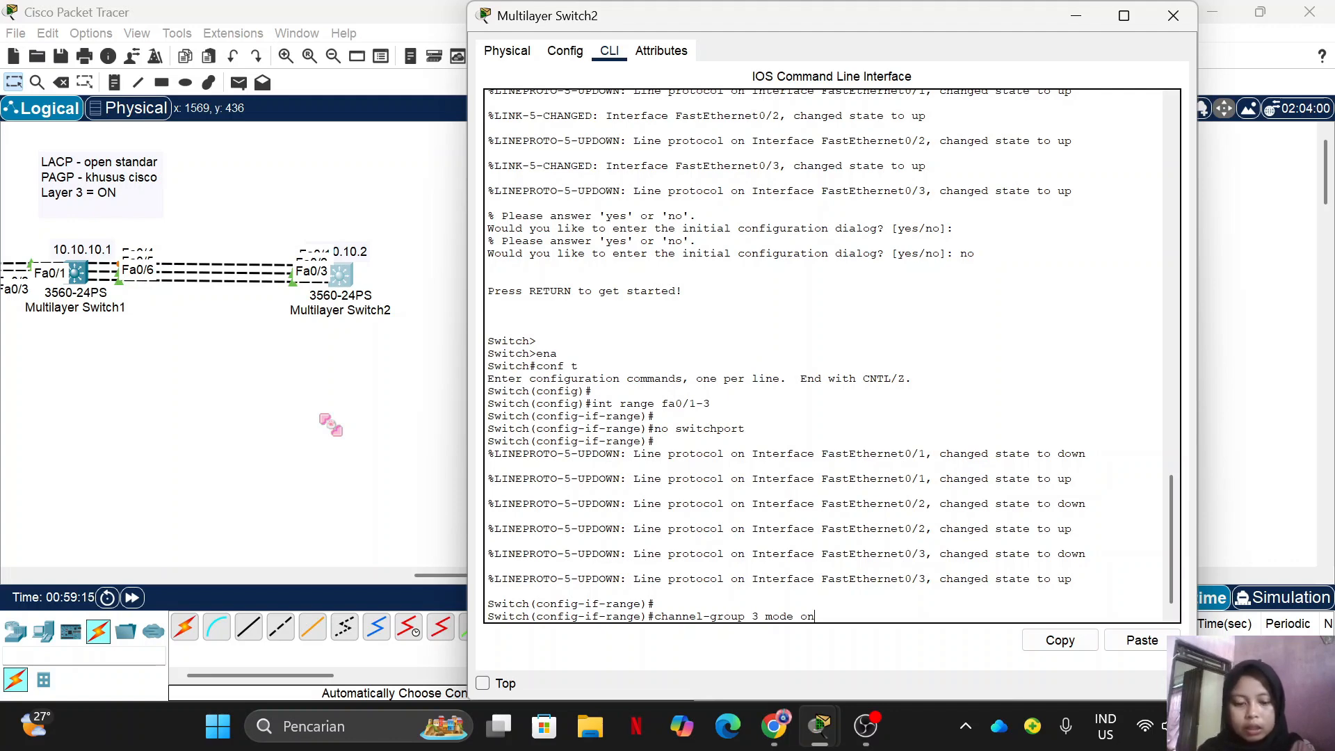
key(Return)
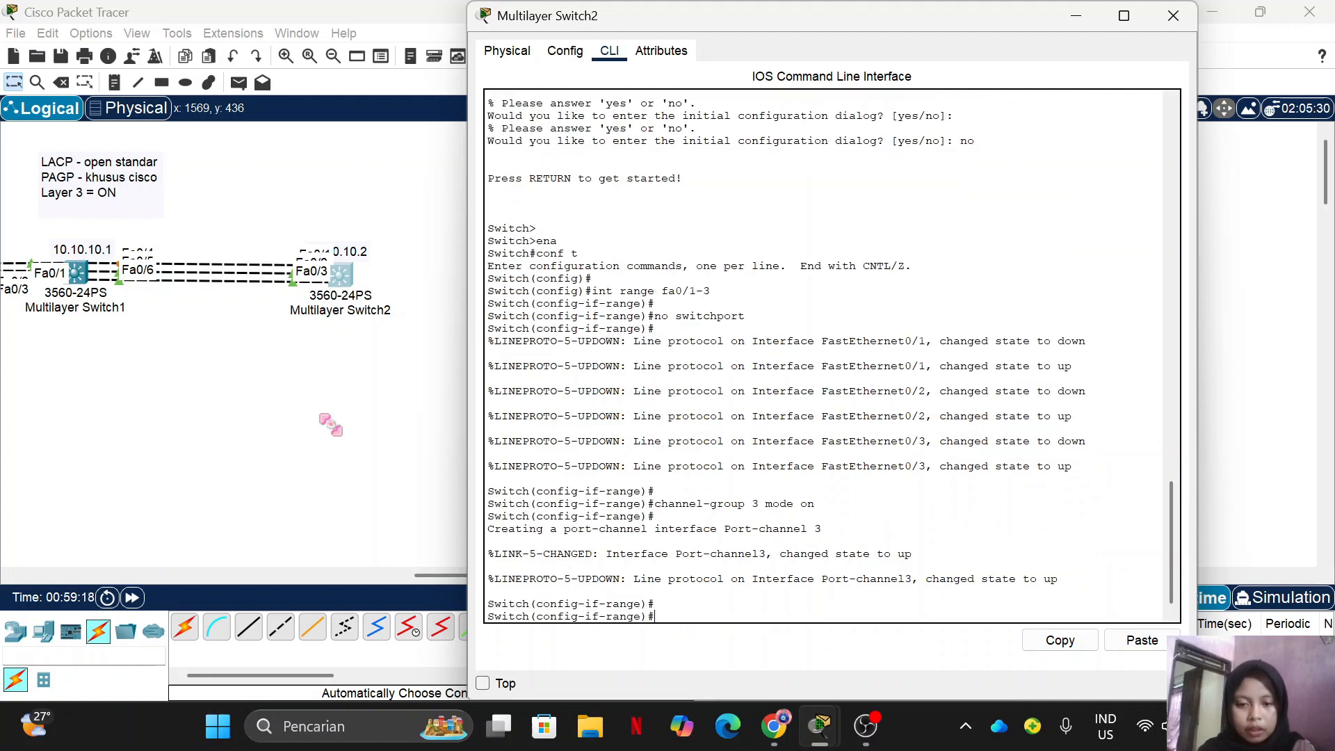
- Try to assign 10.10.10.2 with mask 255.255.255.0 directly from the fa0/1-3 interface range
text(ip add 10)
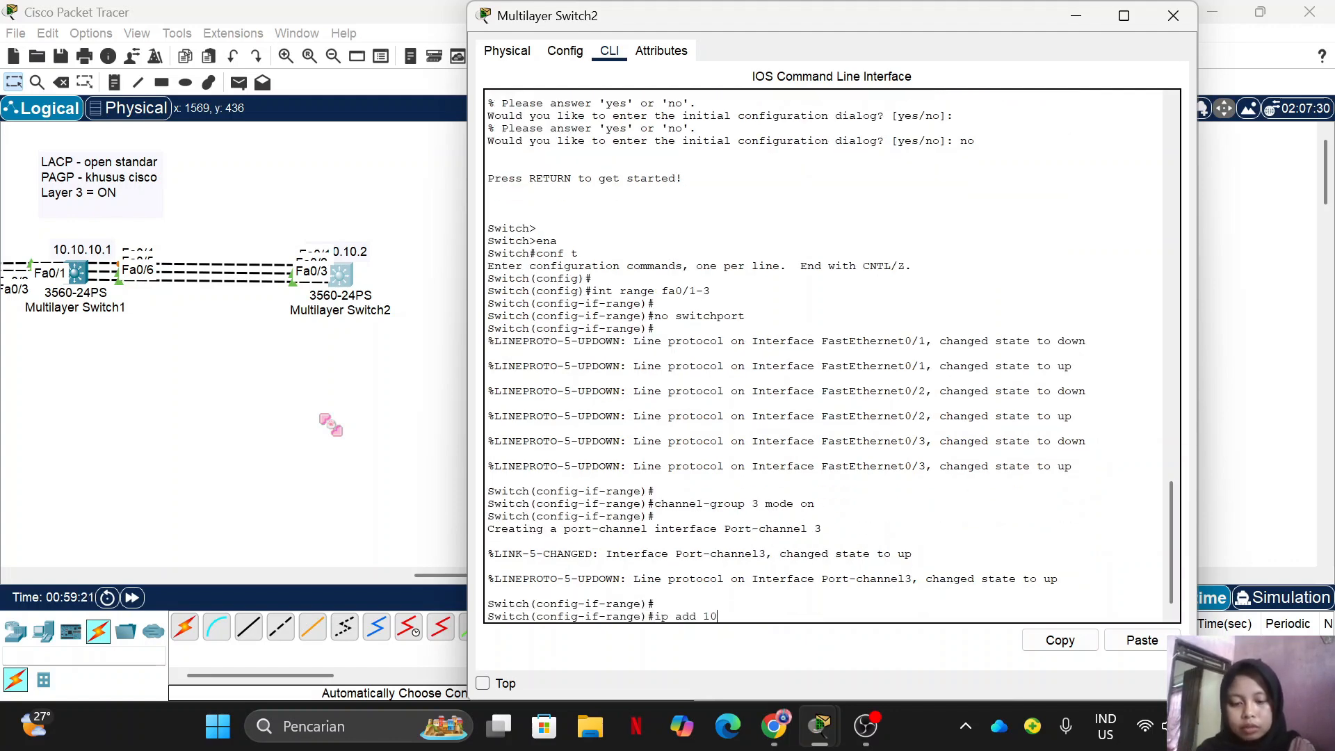
text(.10.10.2 )
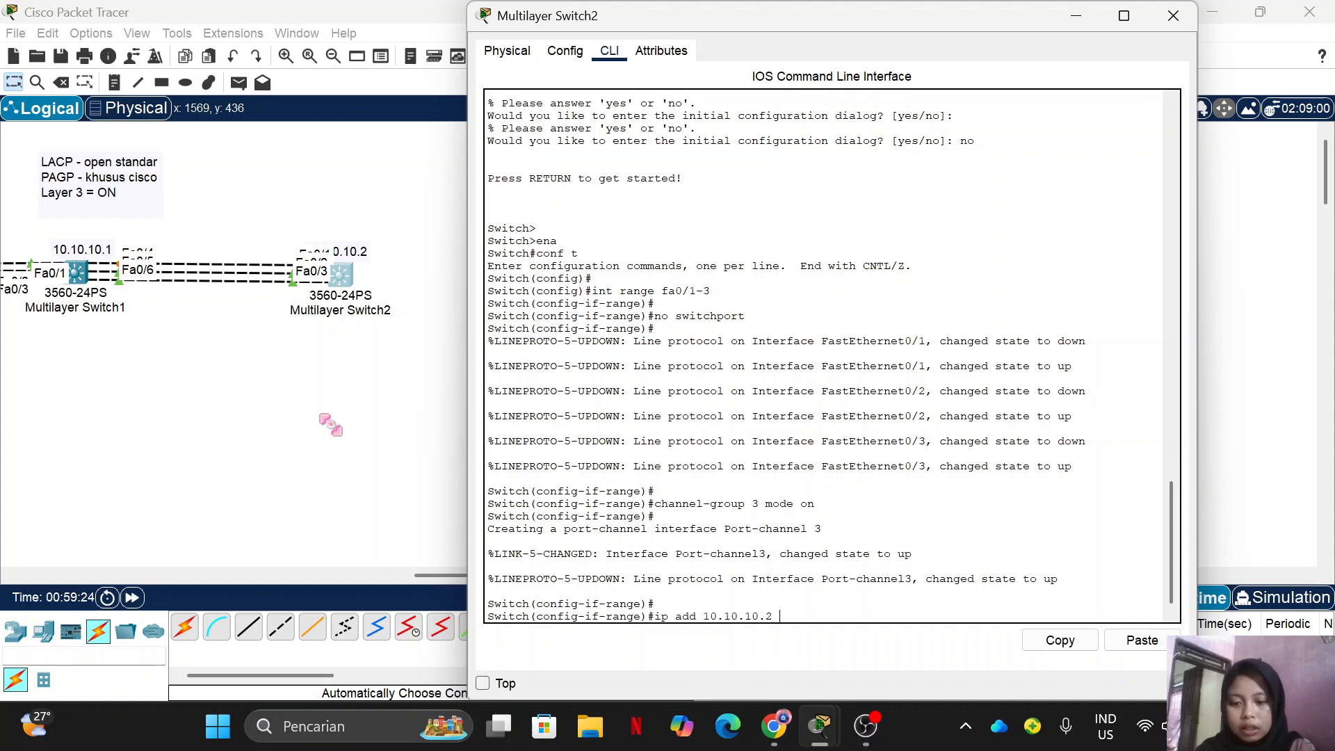
text(255.255.255)
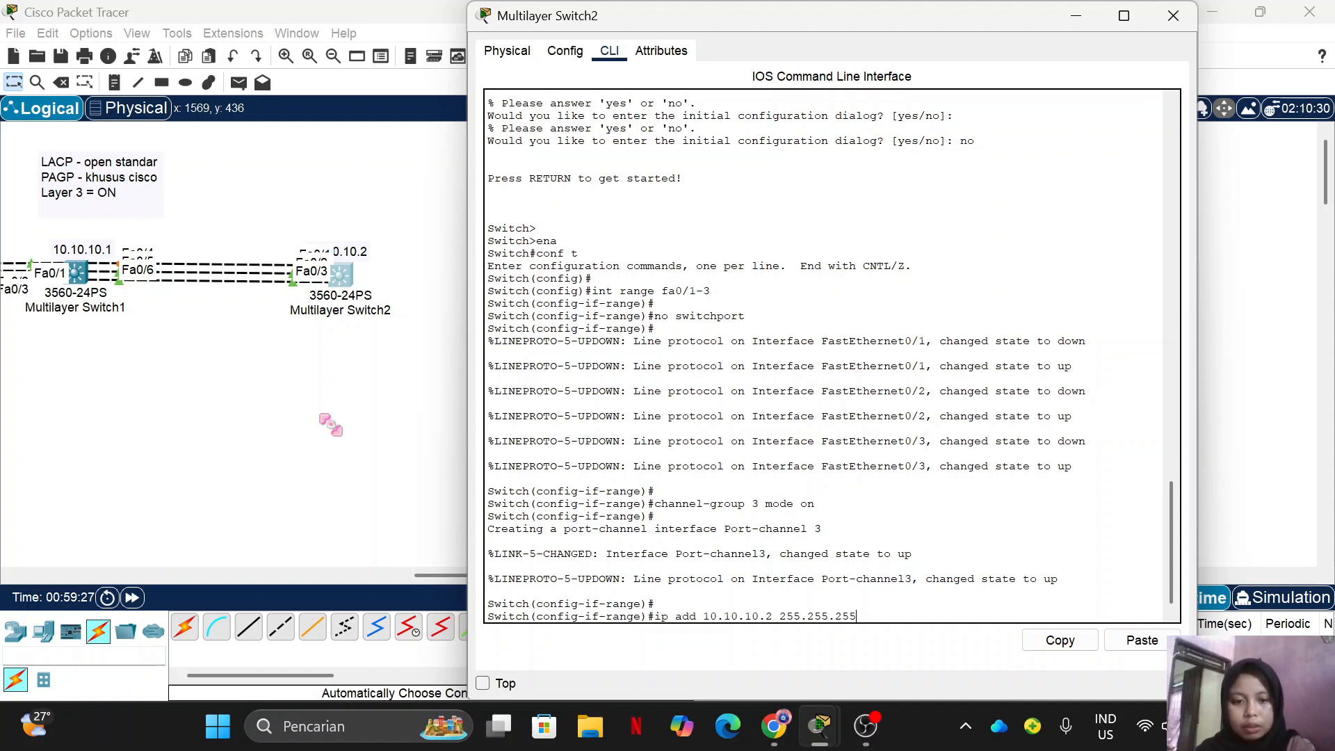
text(.0)
key(Return)
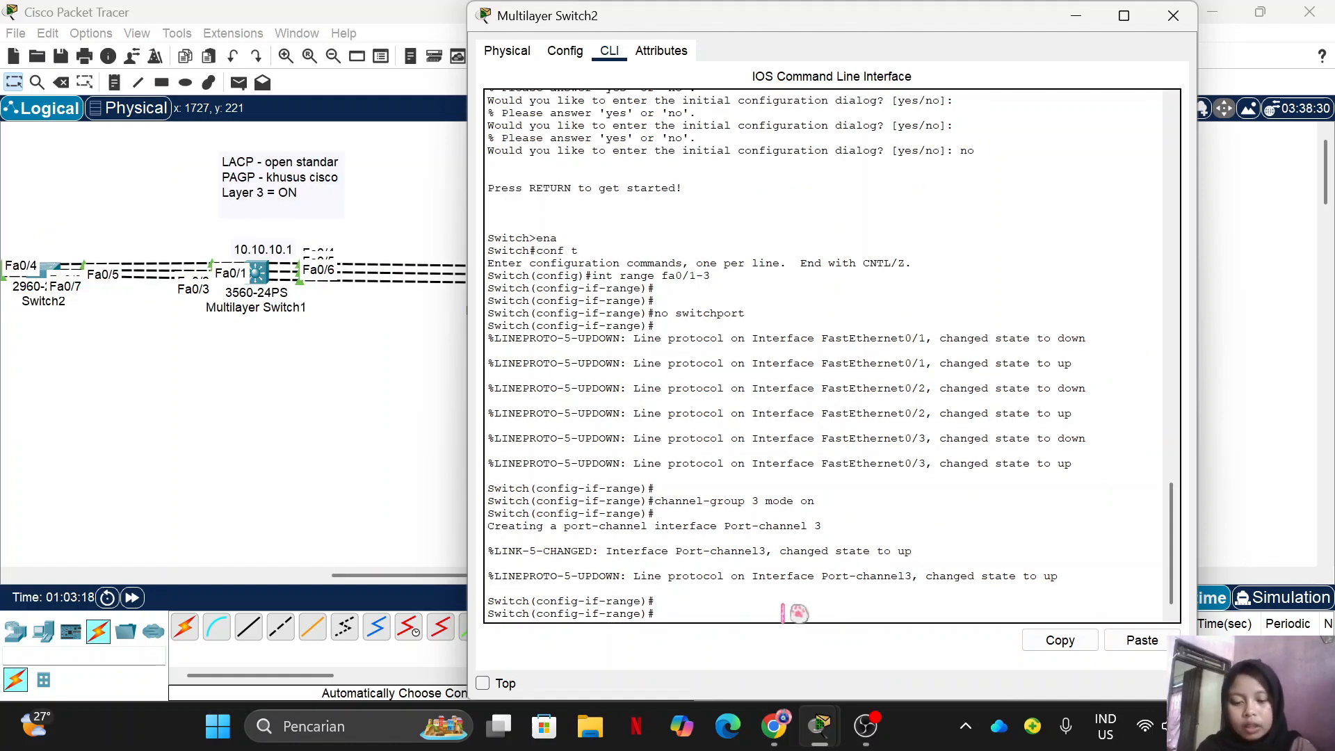
- Enter interface po3 on Multilayer Switch2 and assign it the IP address 10.10.10.2 with mask 255.255.255.0
text(nt)
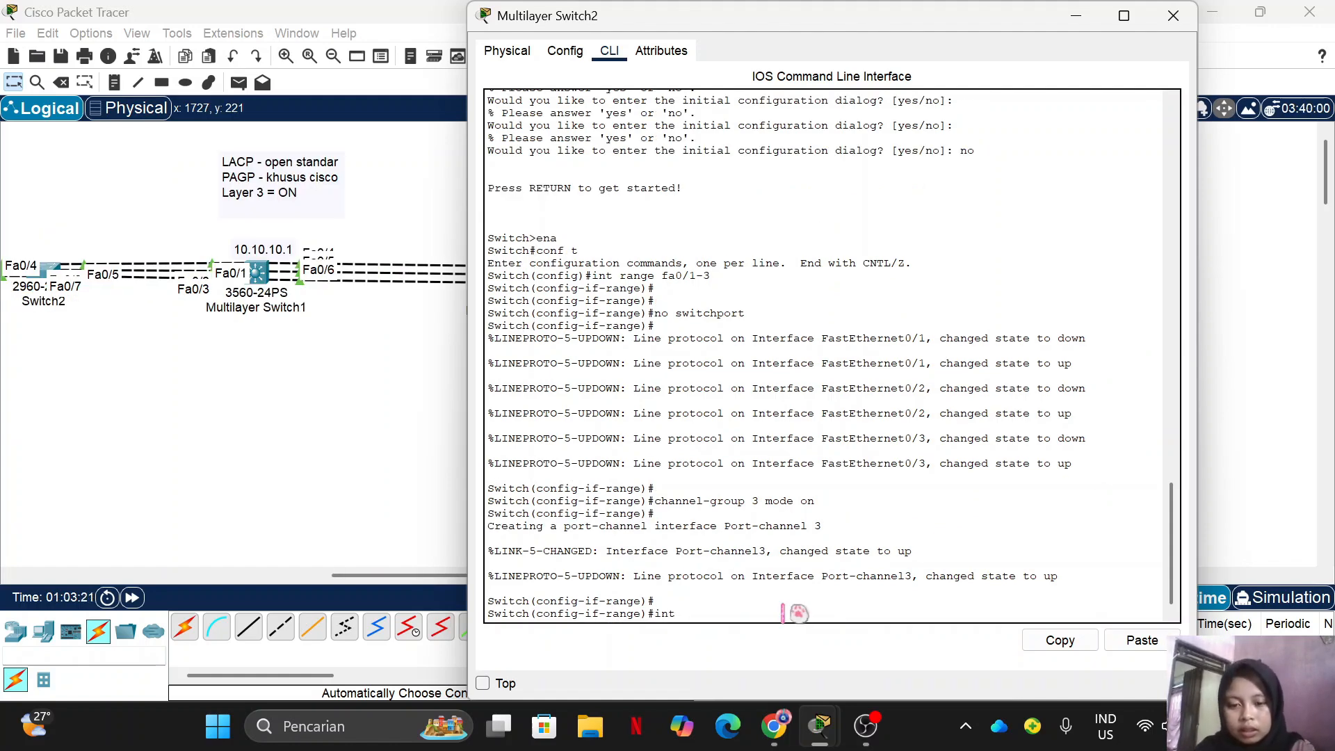
text(po)
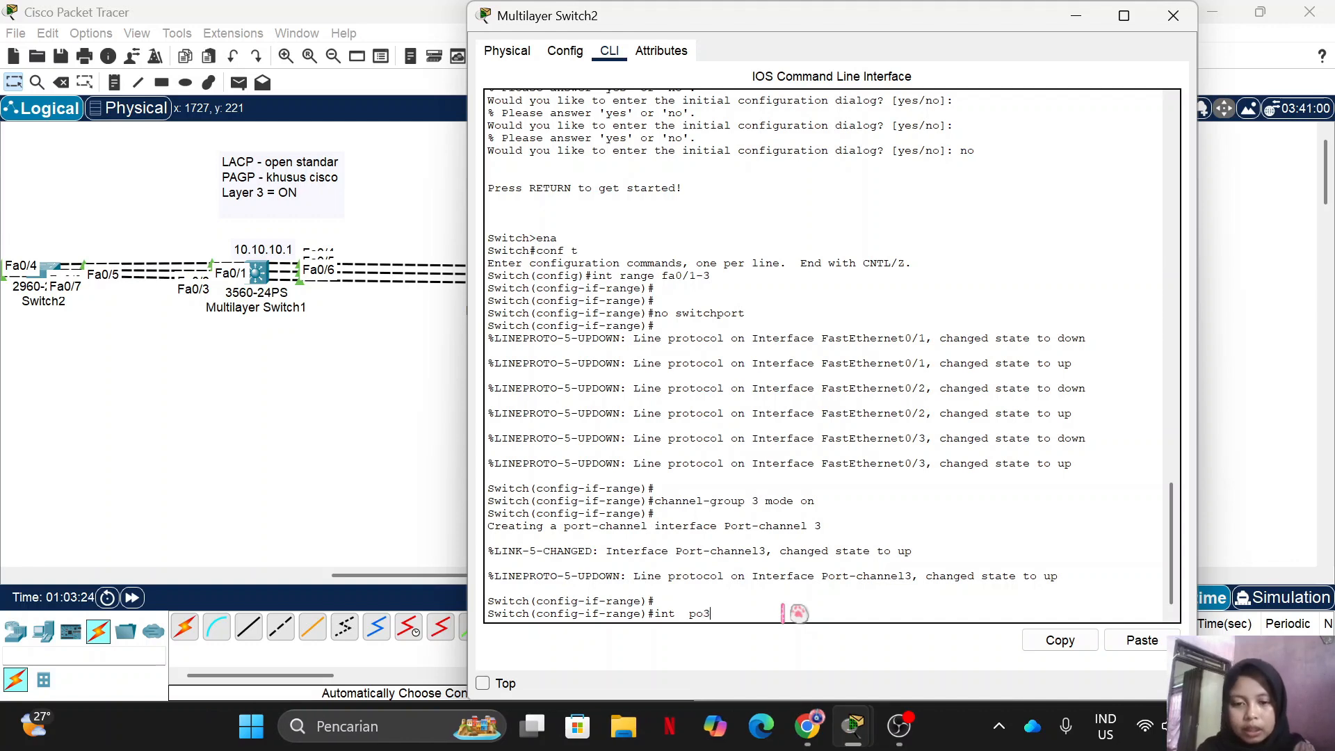
key(Left)
key(Left)
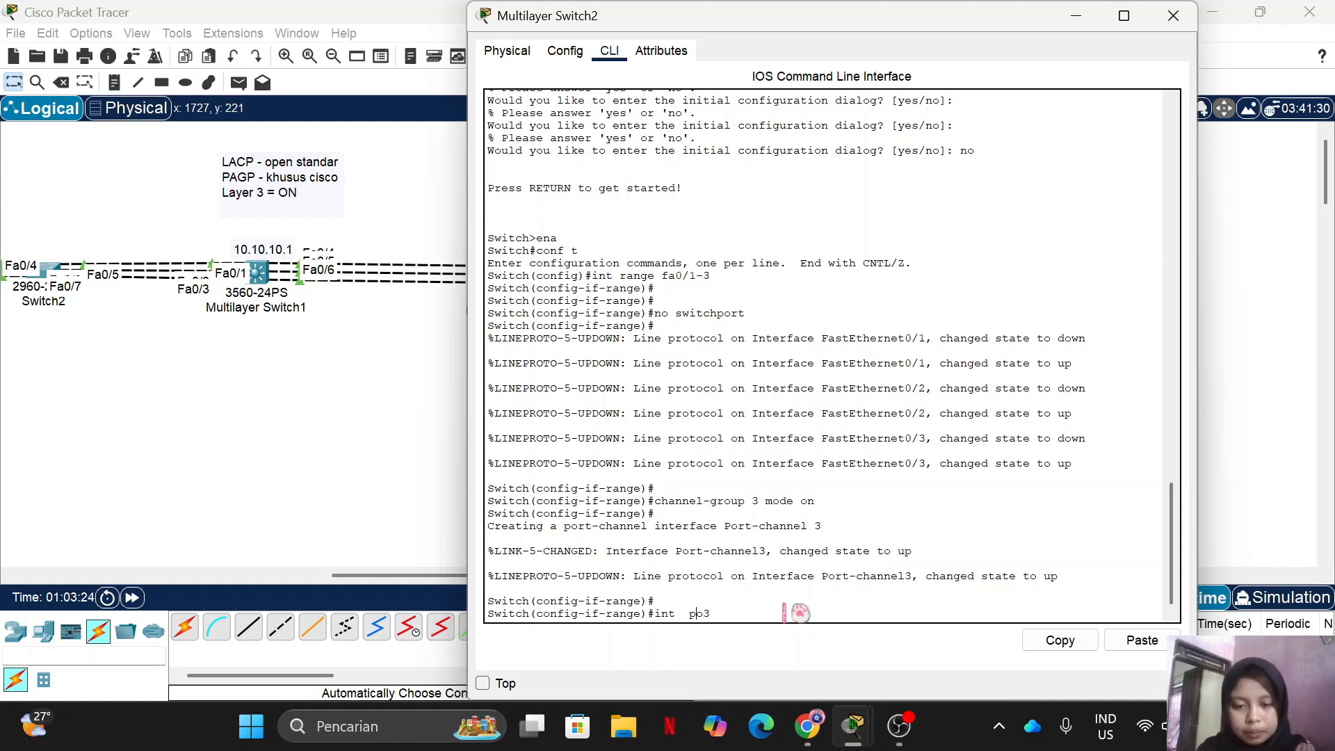
key(BackSpace)
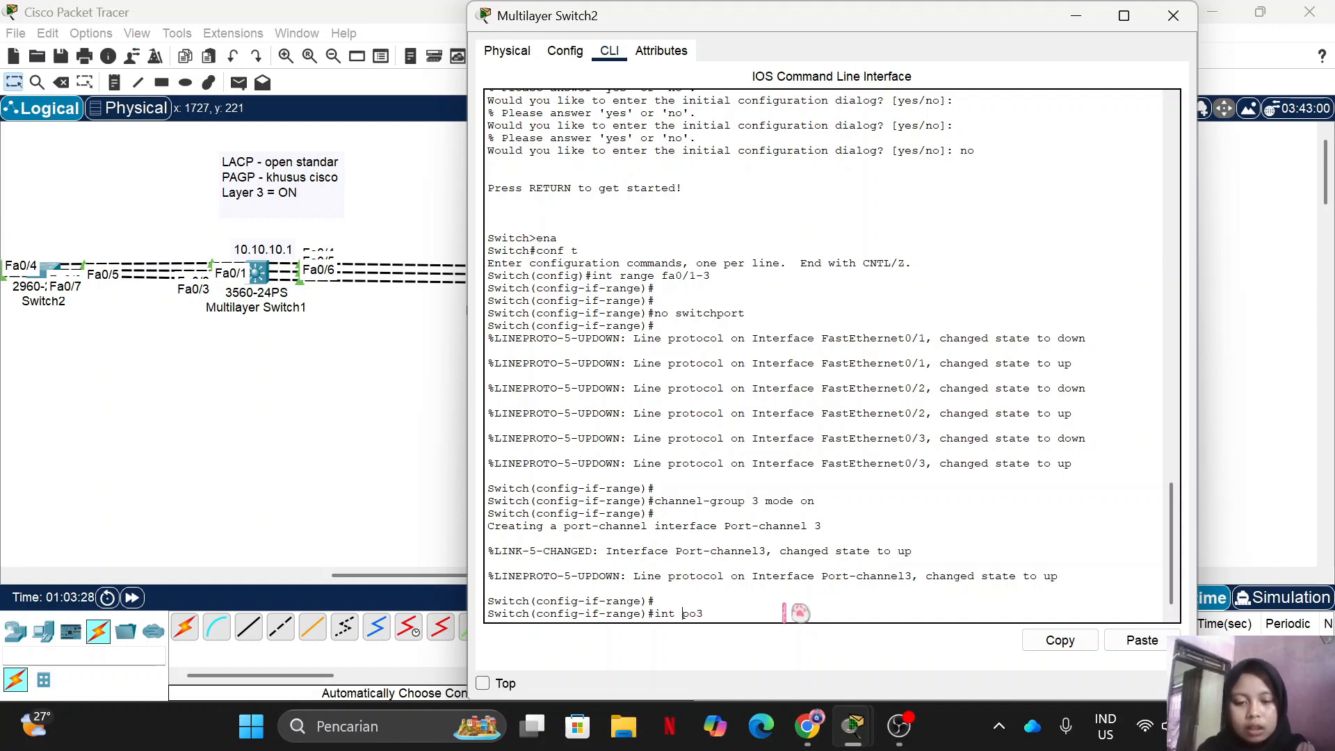
key(Return)
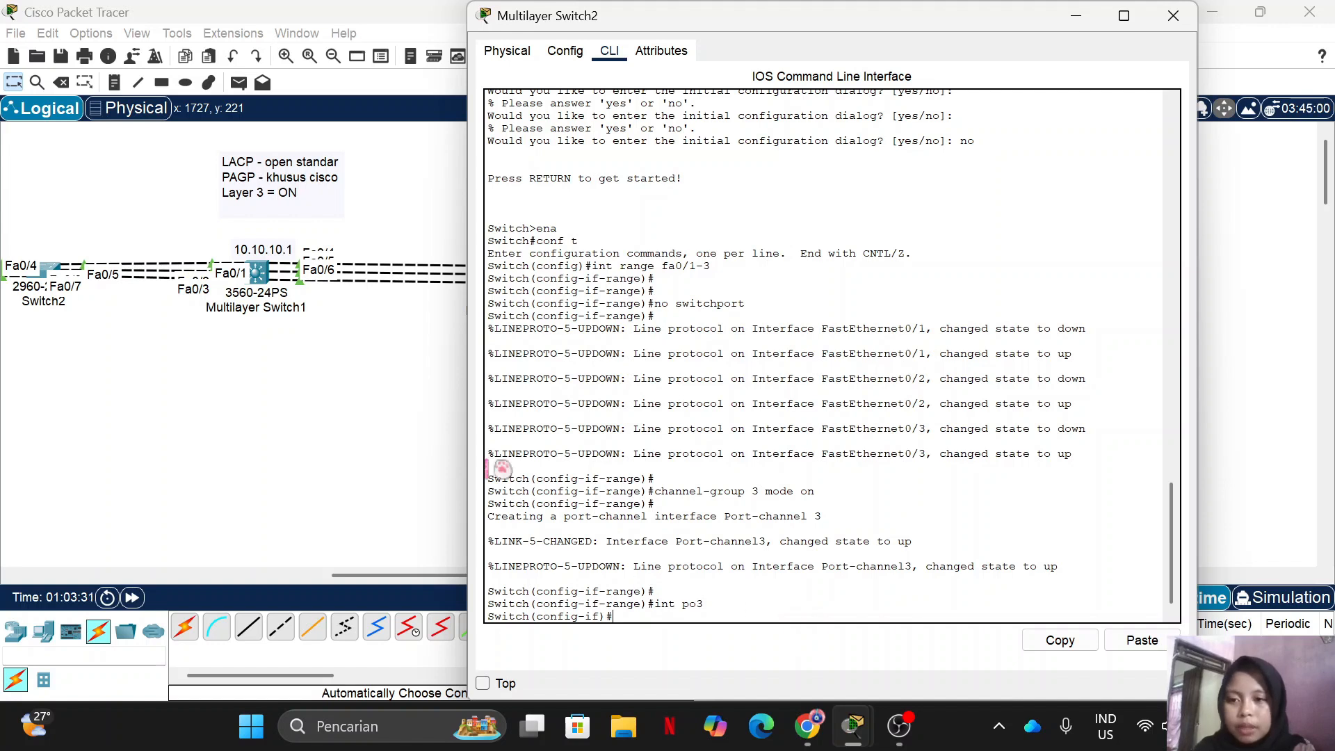
scroll(379, 409, right, 5)
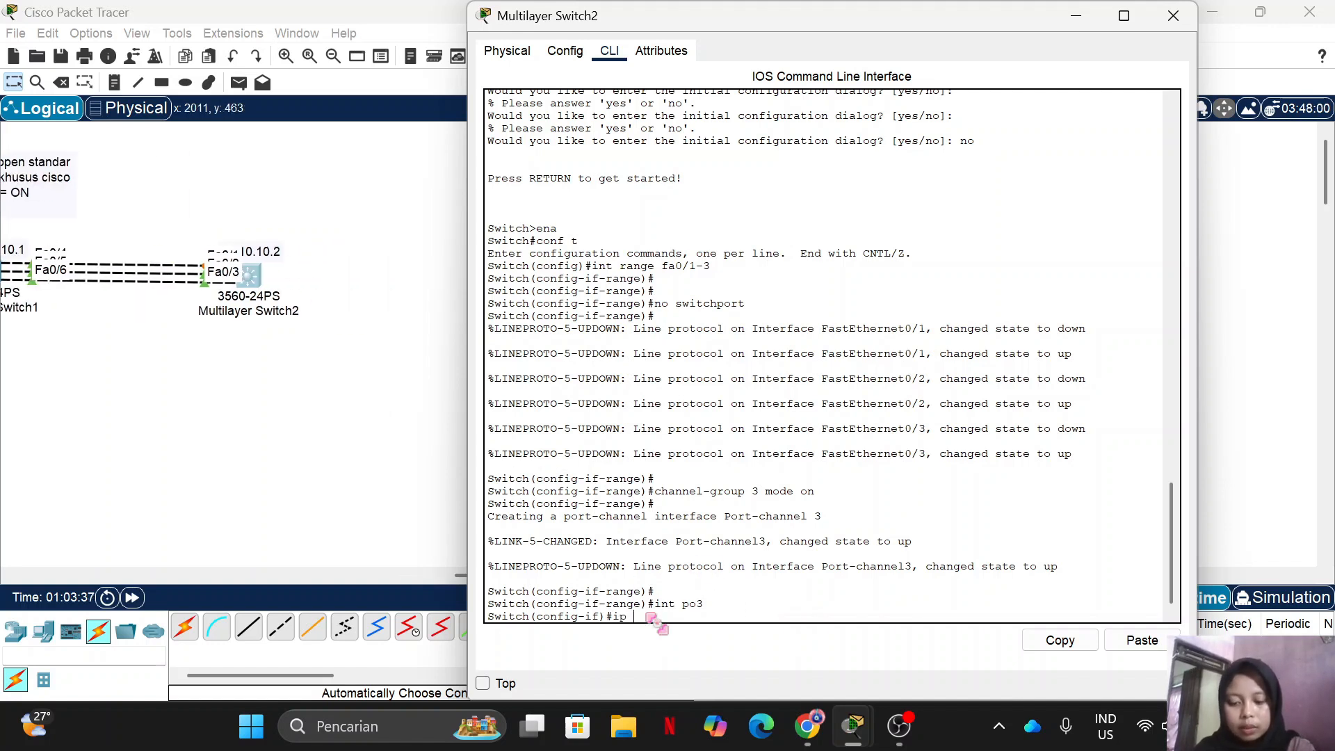
text(ip add 10.10)
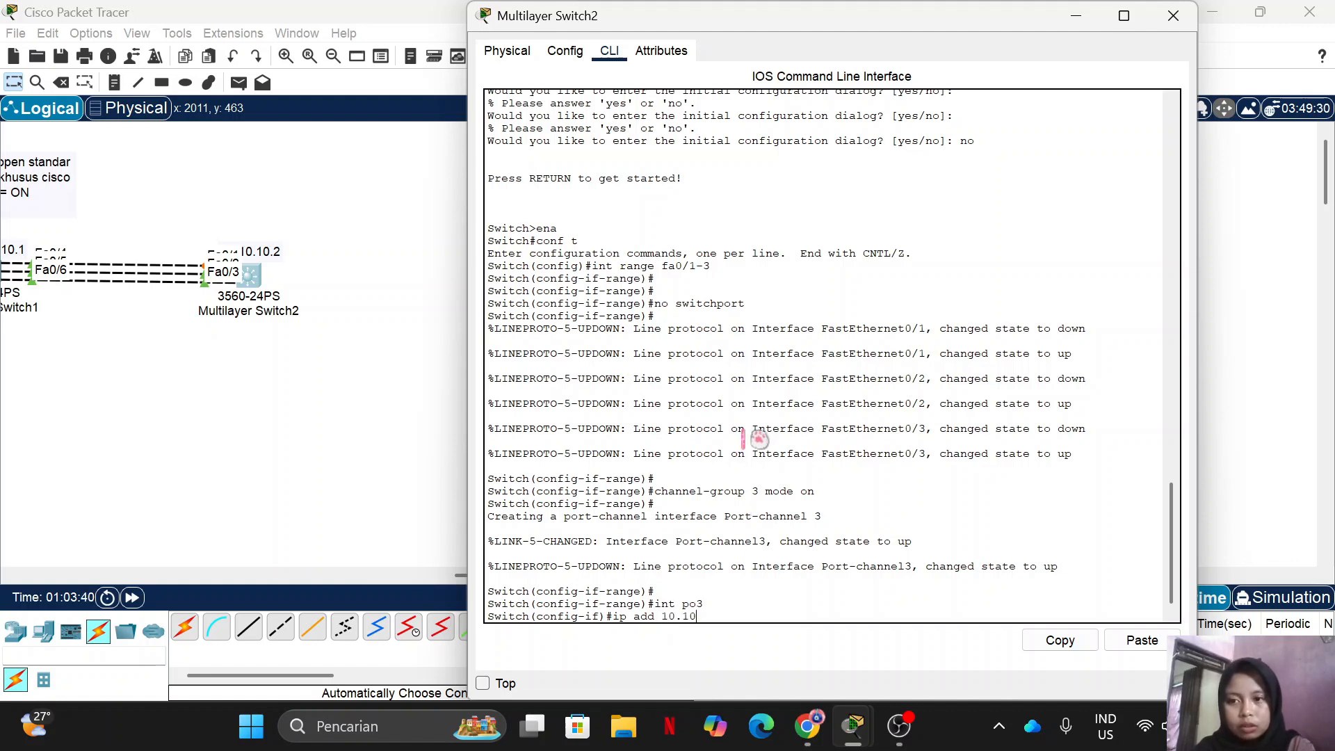
text(.10.2 2)
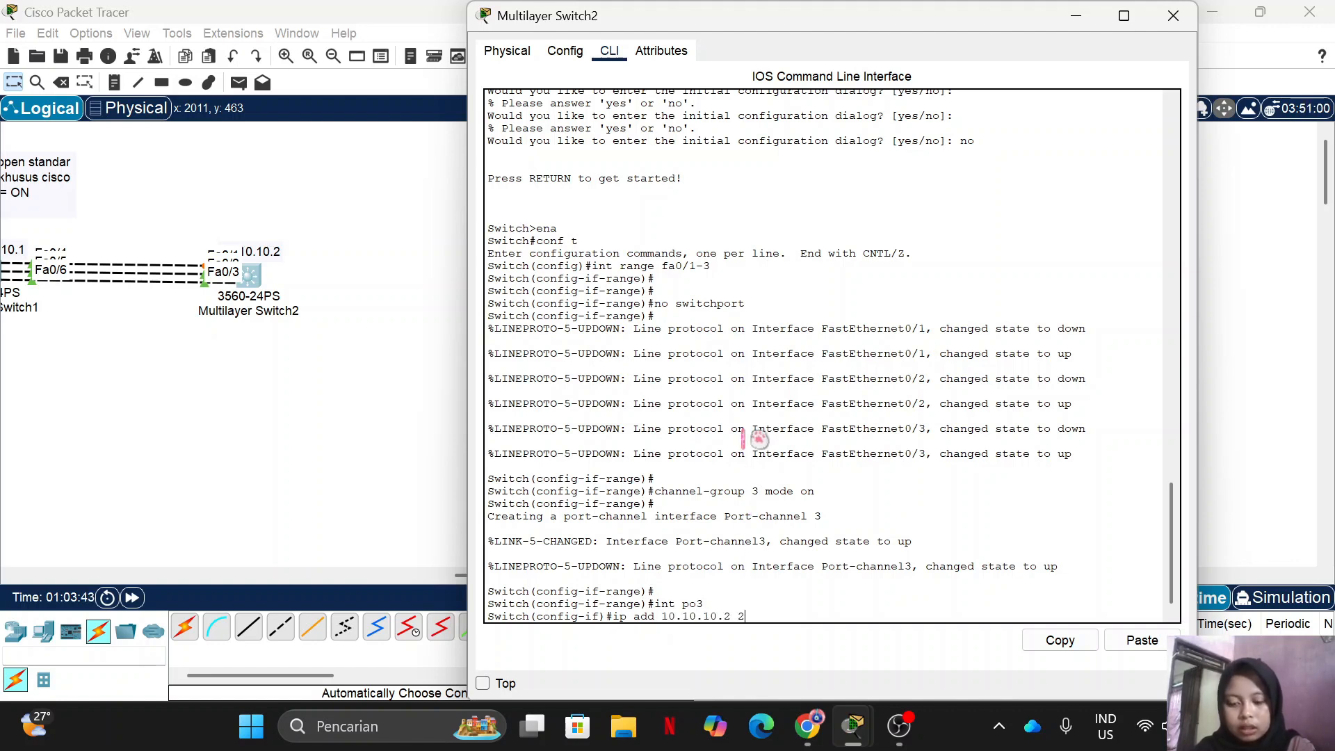
text(55.255.255.0)
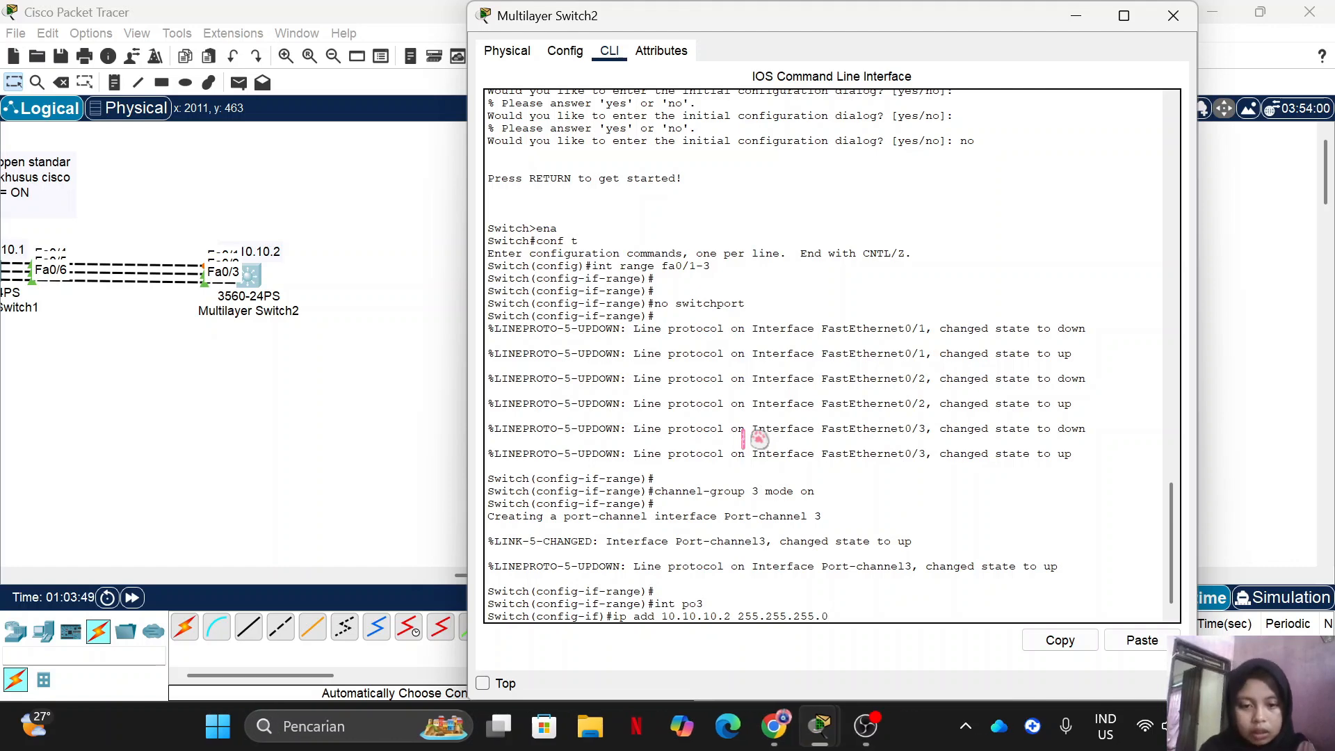
key(Return)
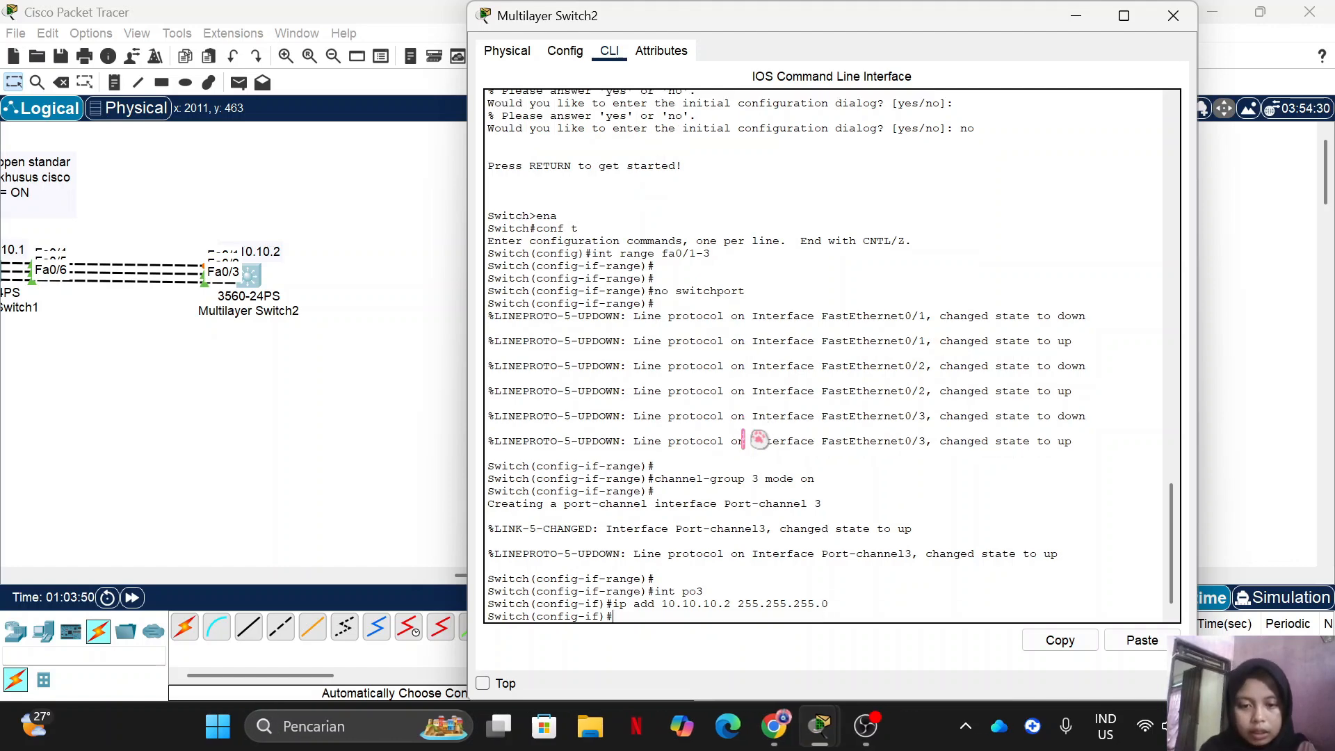
click(1076, 15)
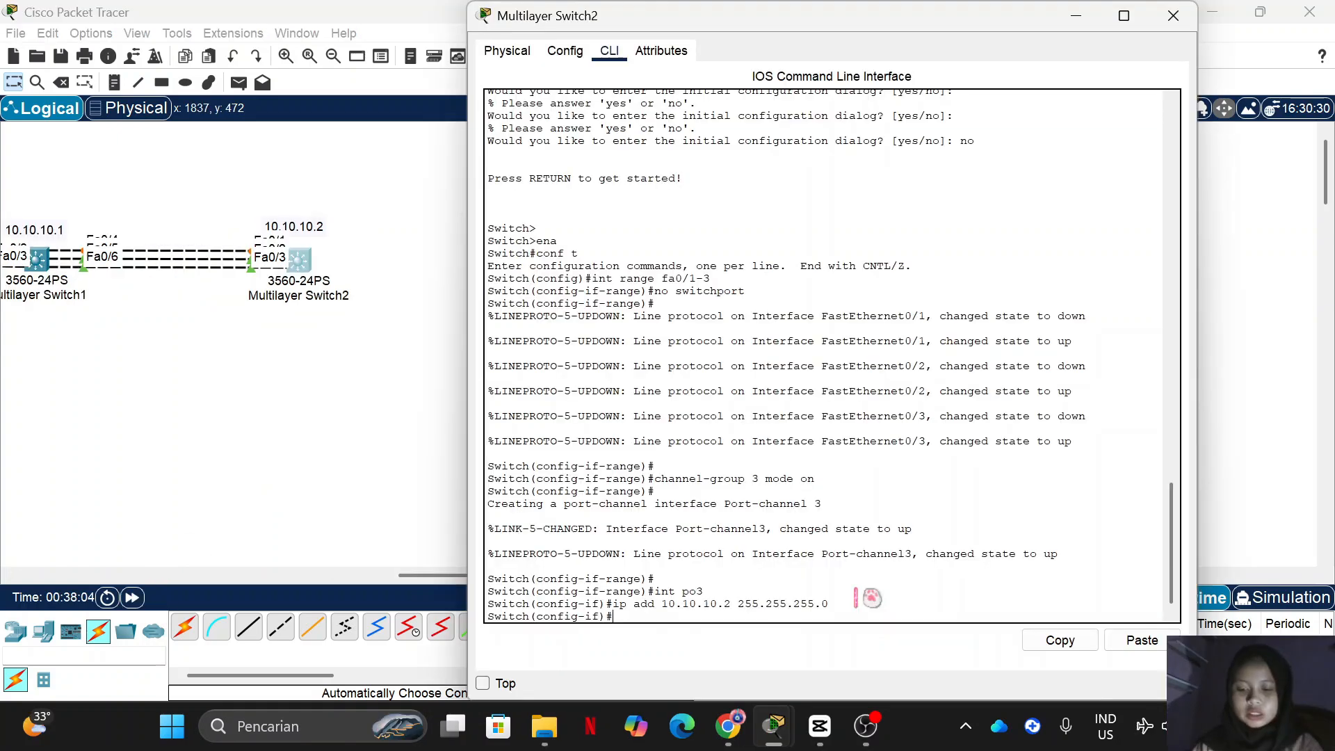
- Show the EtherChannel summary on Multilayer Switch2 and check the Po3 entry against the Layer3 and in-use flags
text(do)
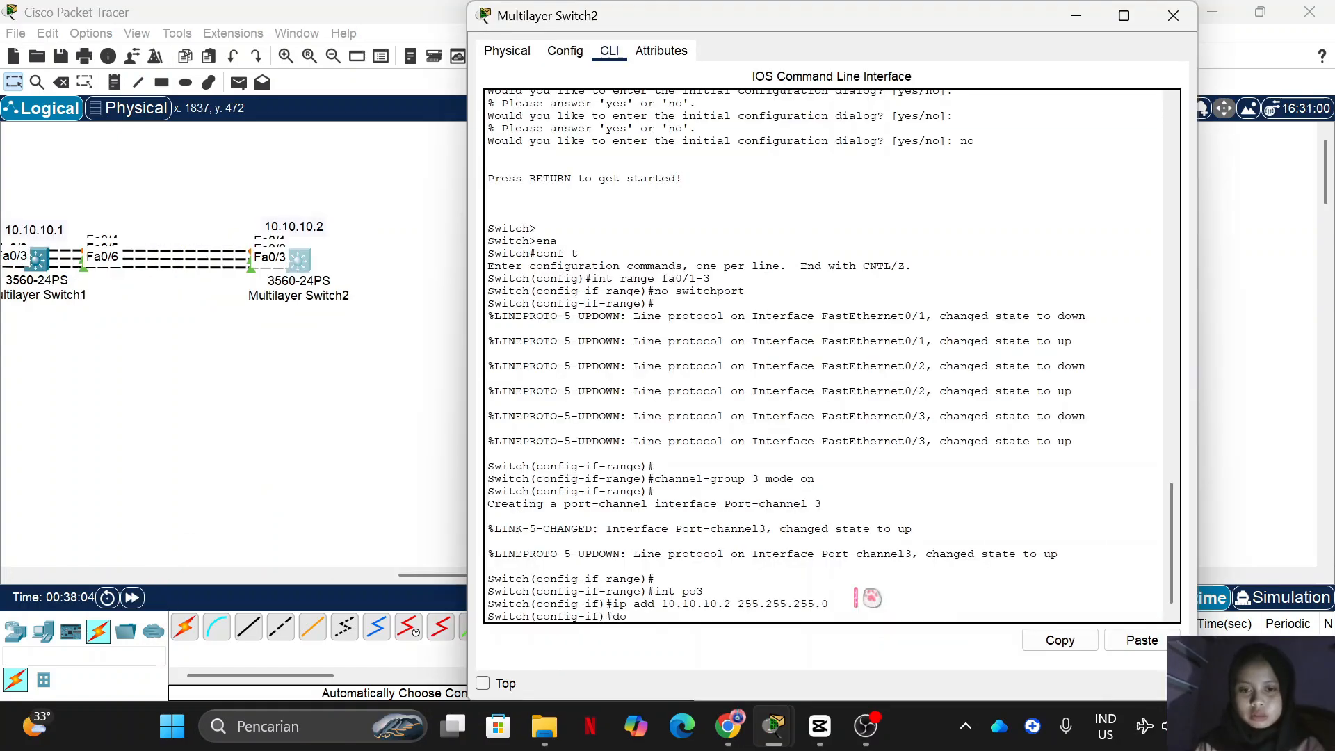
text( sh ether sum)
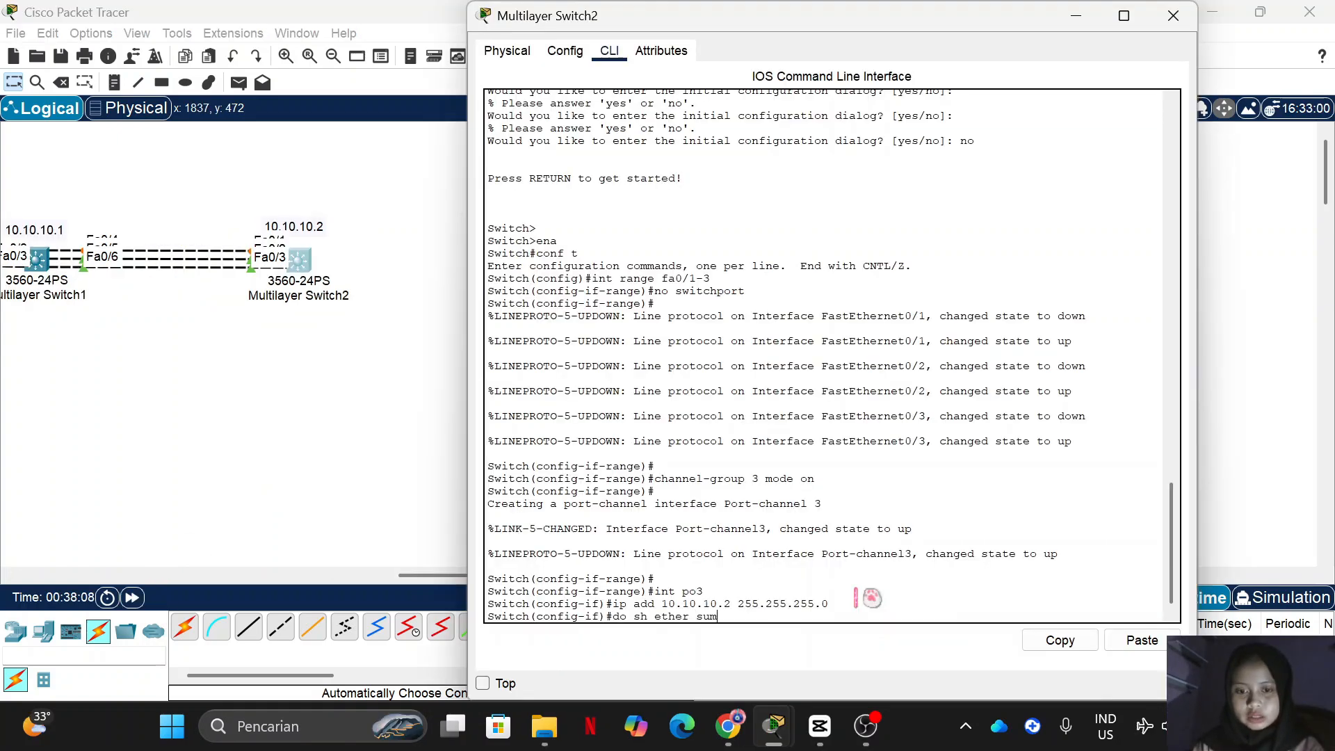
key(Return)
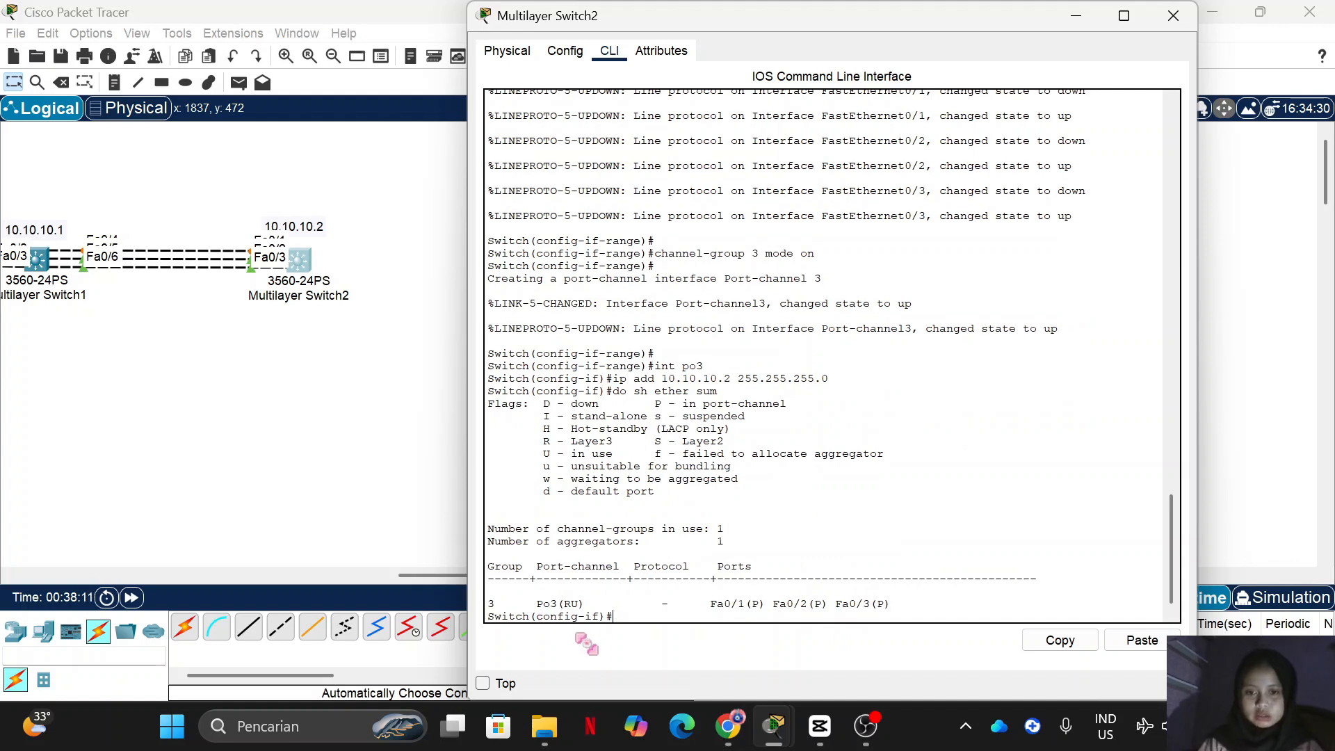
drag(488, 603, 593, 604)
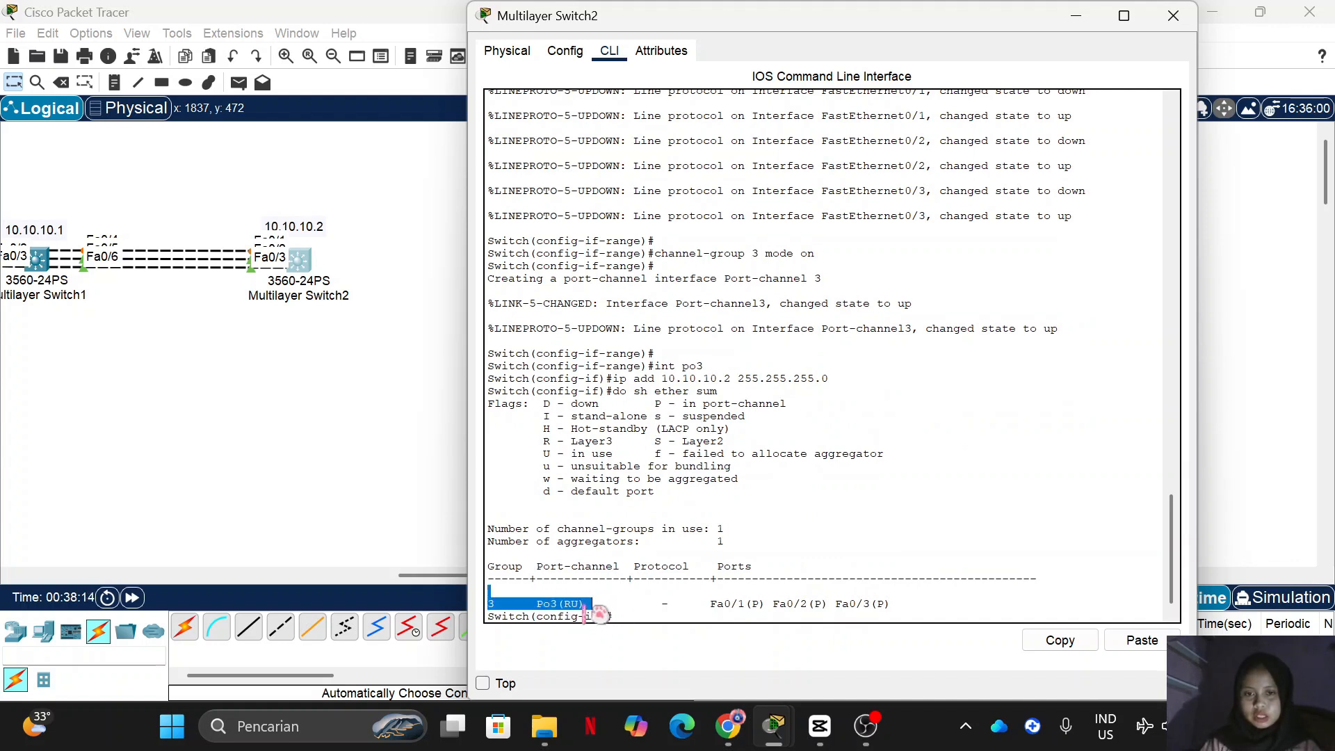
drag(571, 441, 614, 453)
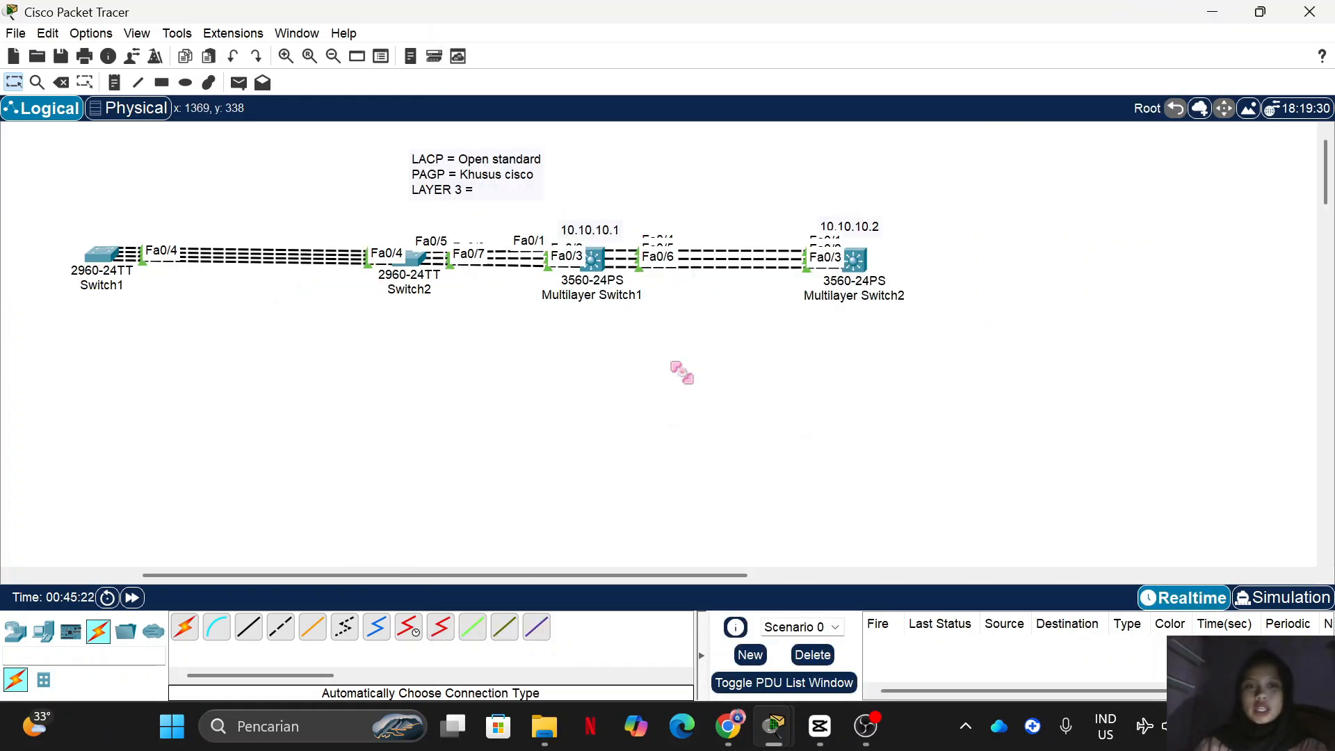
- Fast-forward the network time and hide the port labels in the logical workspace through the preferences
click(132, 597)
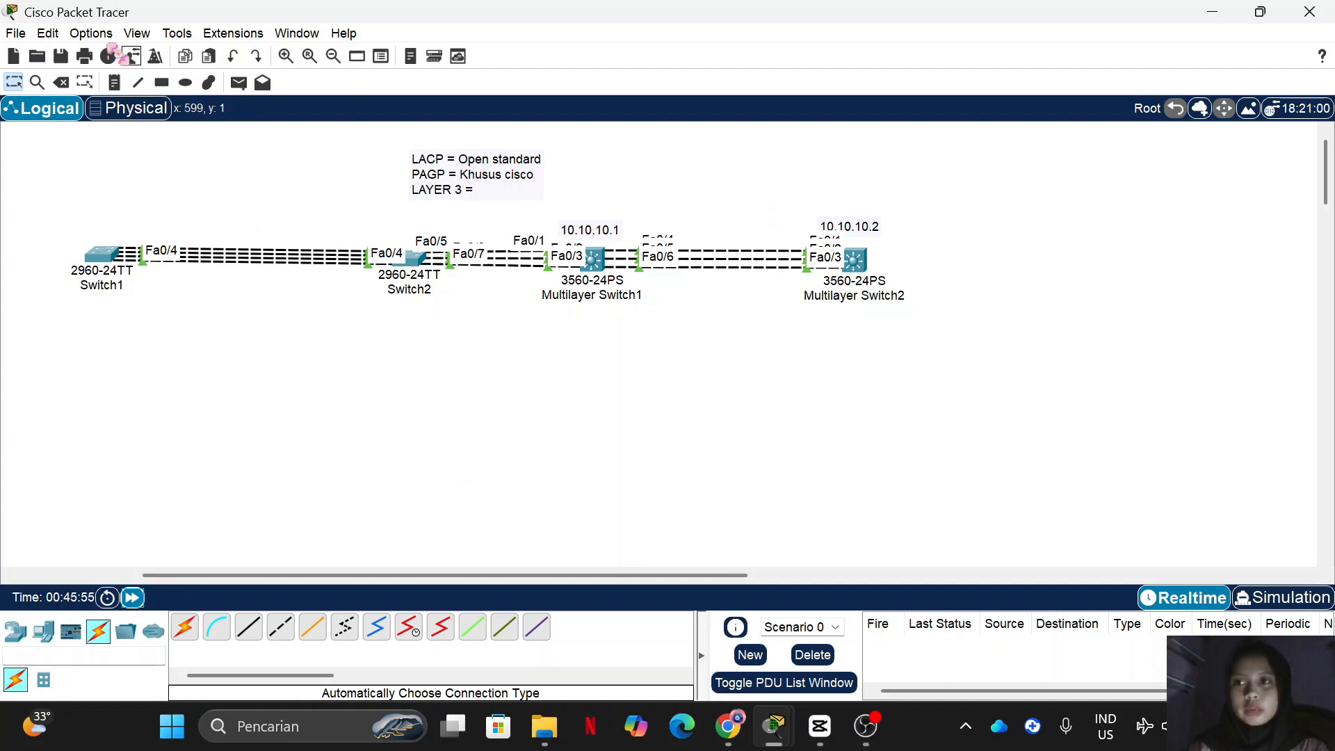
click(91, 33)
click(132, 54)
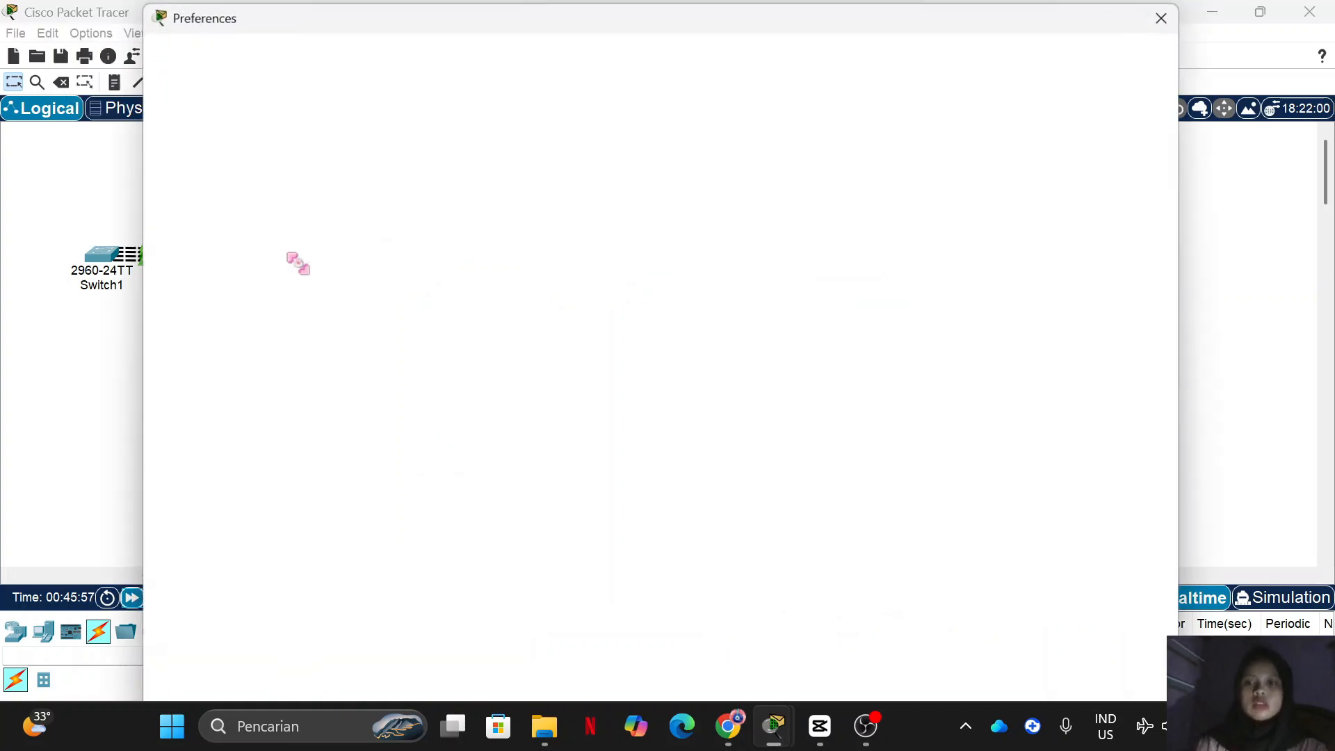
click(259, 187)
click(1166, 15)
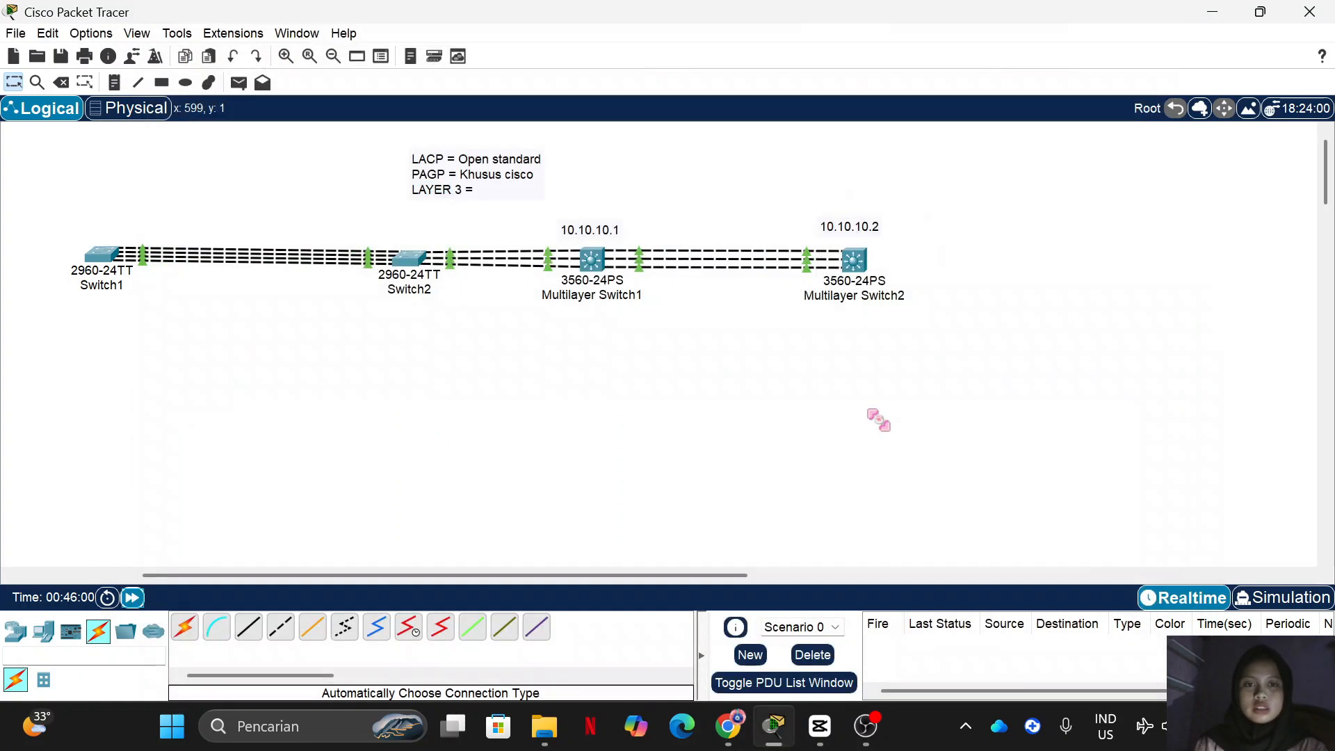
scroll(757, 403, right, 3)
scroll(779, 402, left, 5)
scroll(723, 445, right, 2)
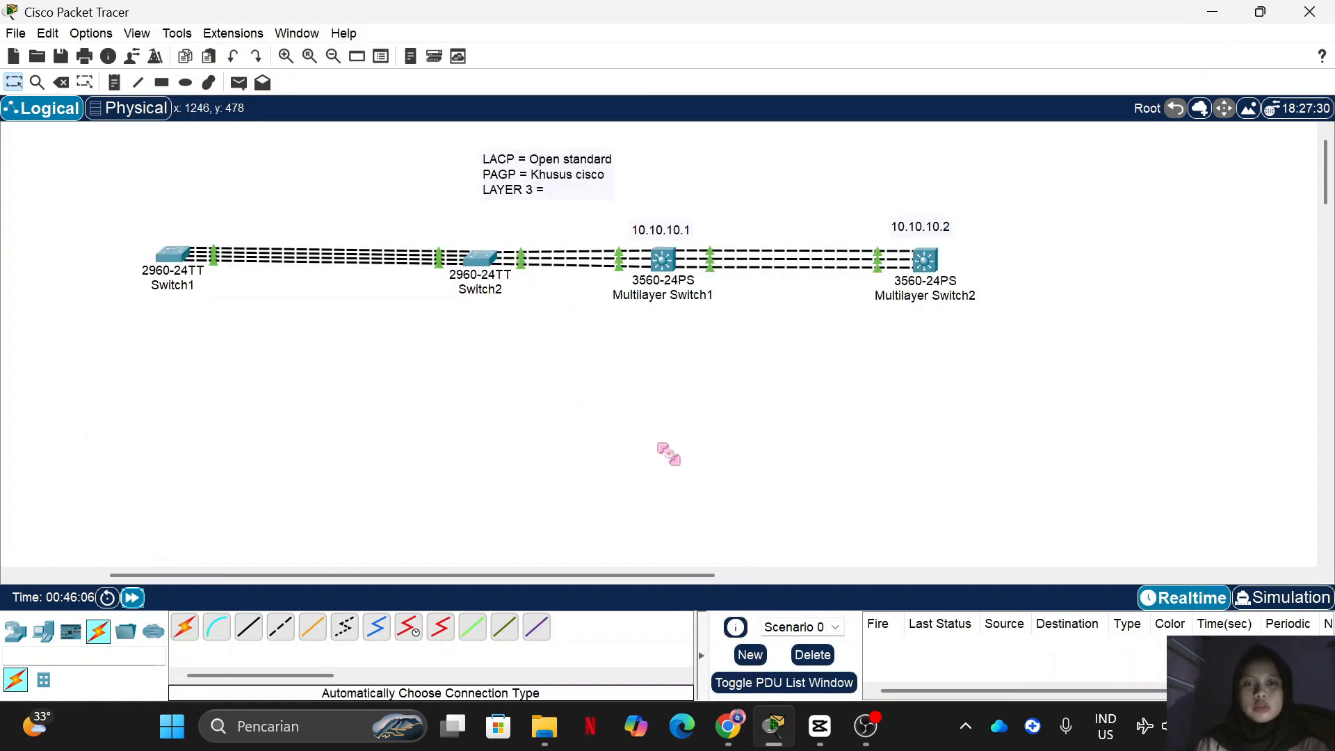